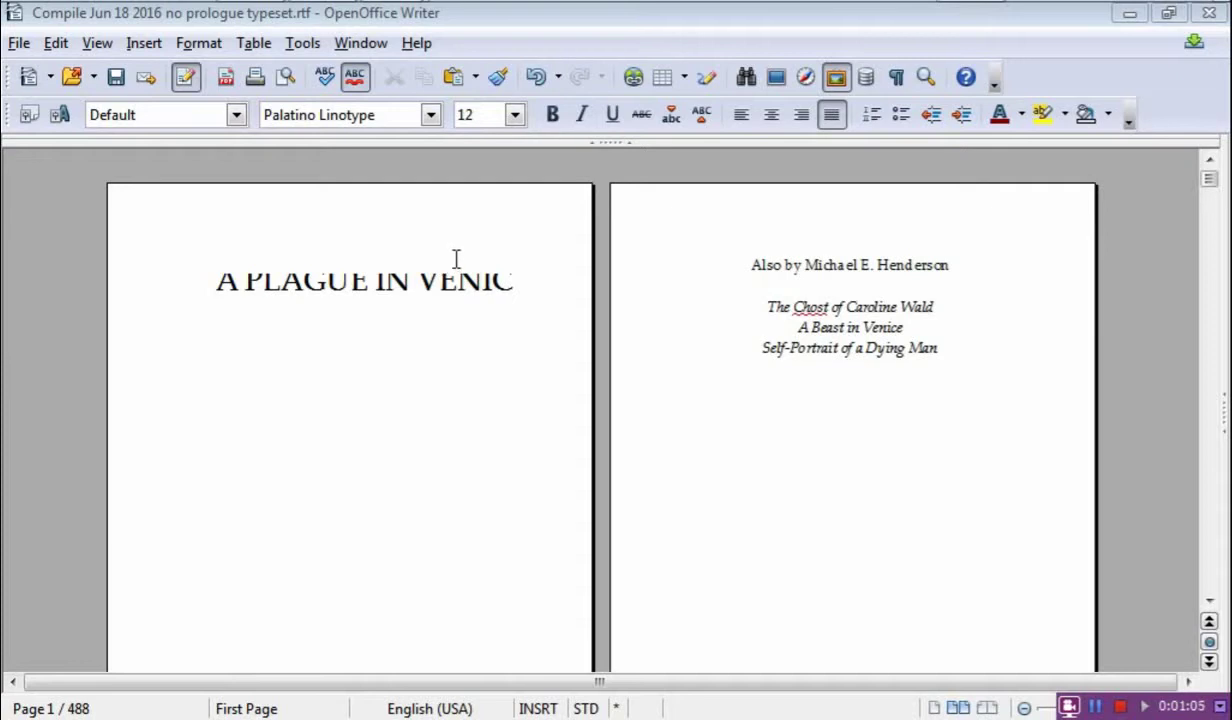
Scroll through the opening pages of the novel manuscript, then save it with Ctrl+S.
{"action": "left_click", "coordinate": [312, 366]}
{"action": "left_click_drag", "start_coordinate": [1209, 180], "coordinate": [1210, 198]}
{"action": "scroll", "coordinate": [912, 280], "scroll_direction": "up", "scroll_amount": 5}
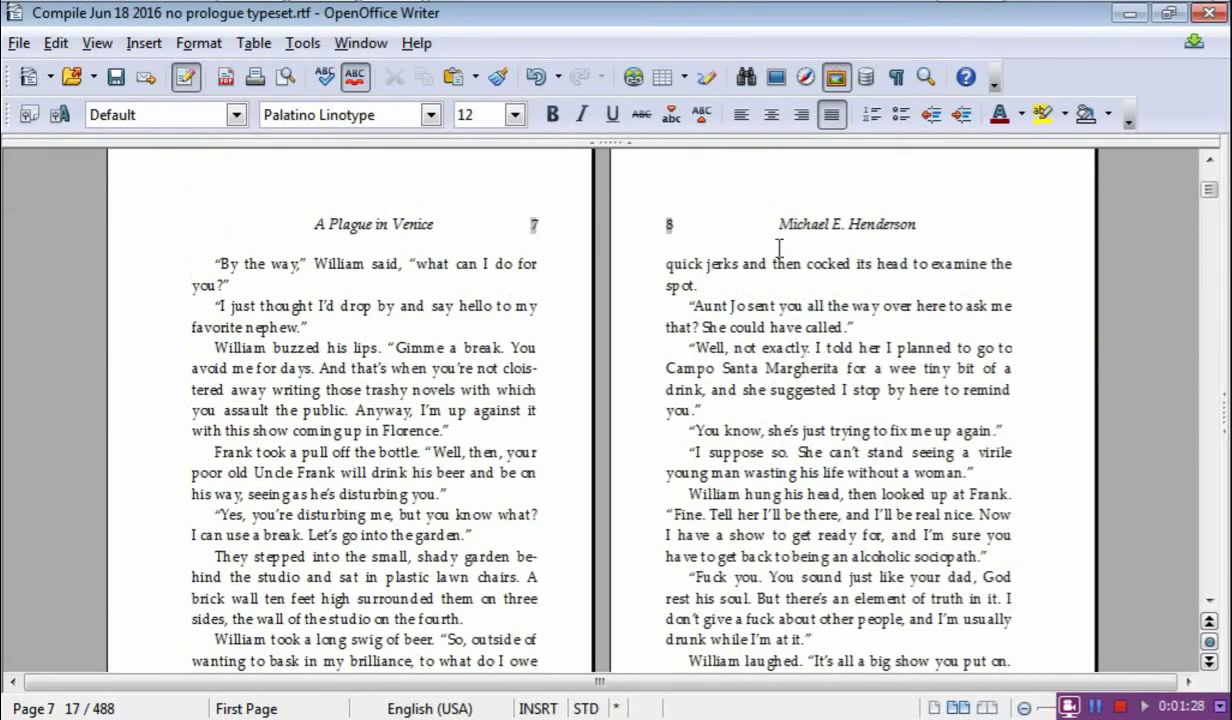
{"action": "left_click_drag", "start_coordinate": [1209, 189], "coordinate": [1206, 178]}
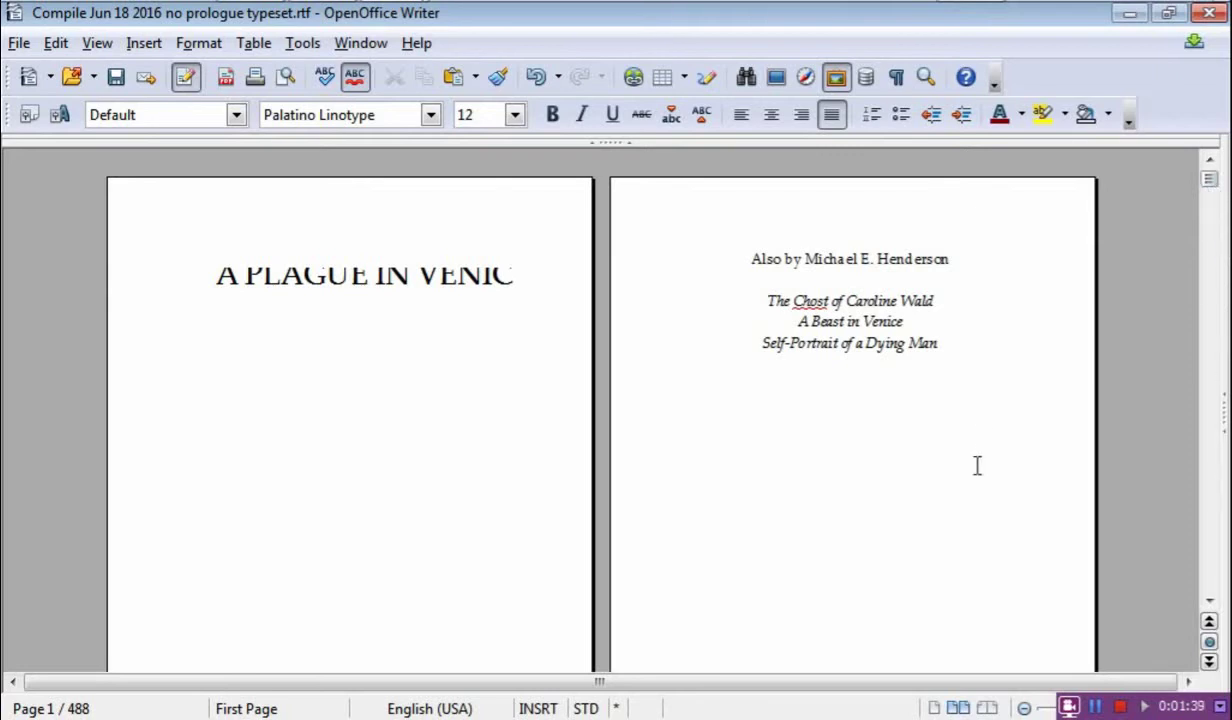
{"action": "scroll", "coordinate": [970, 475], "scroll_direction": "down", "scroll_amount": 10}
{"action": "scroll", "coordinate": [968, 505], "scroll_direction": "down", "scroll_amount": 18}
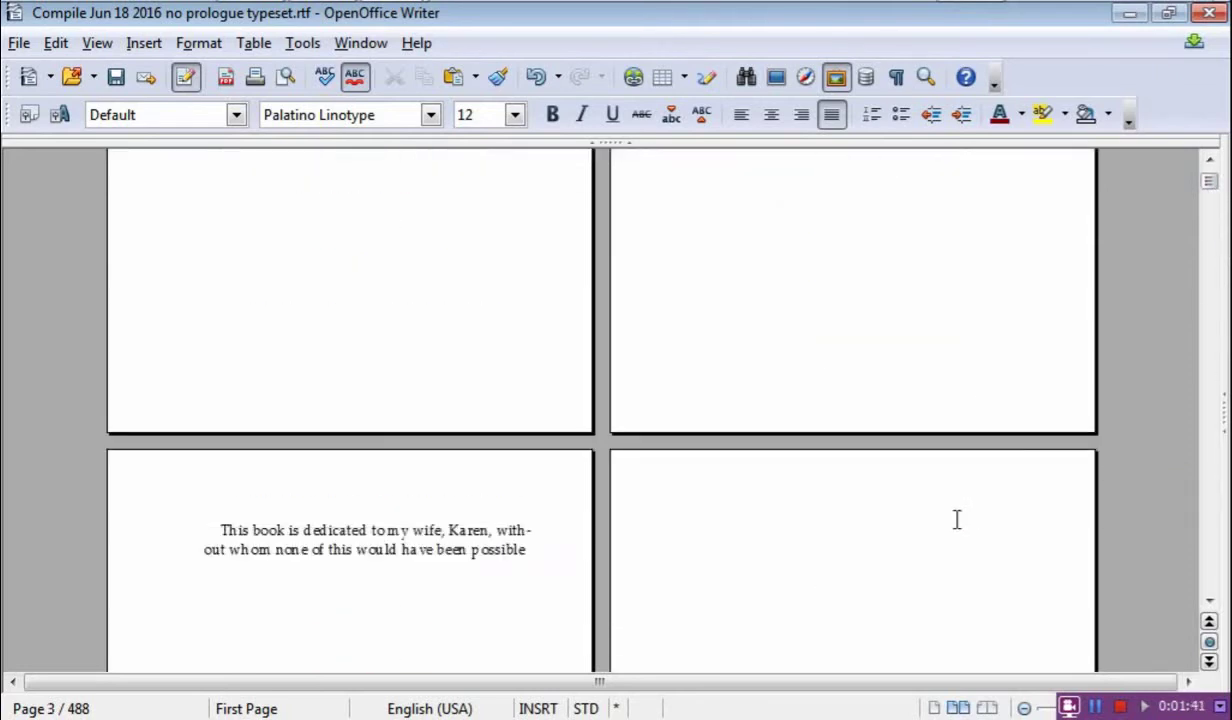
{"action": "scroll", "coordinate": [916, 540], "scroll_direction": "down", "scroll_amount": 20}
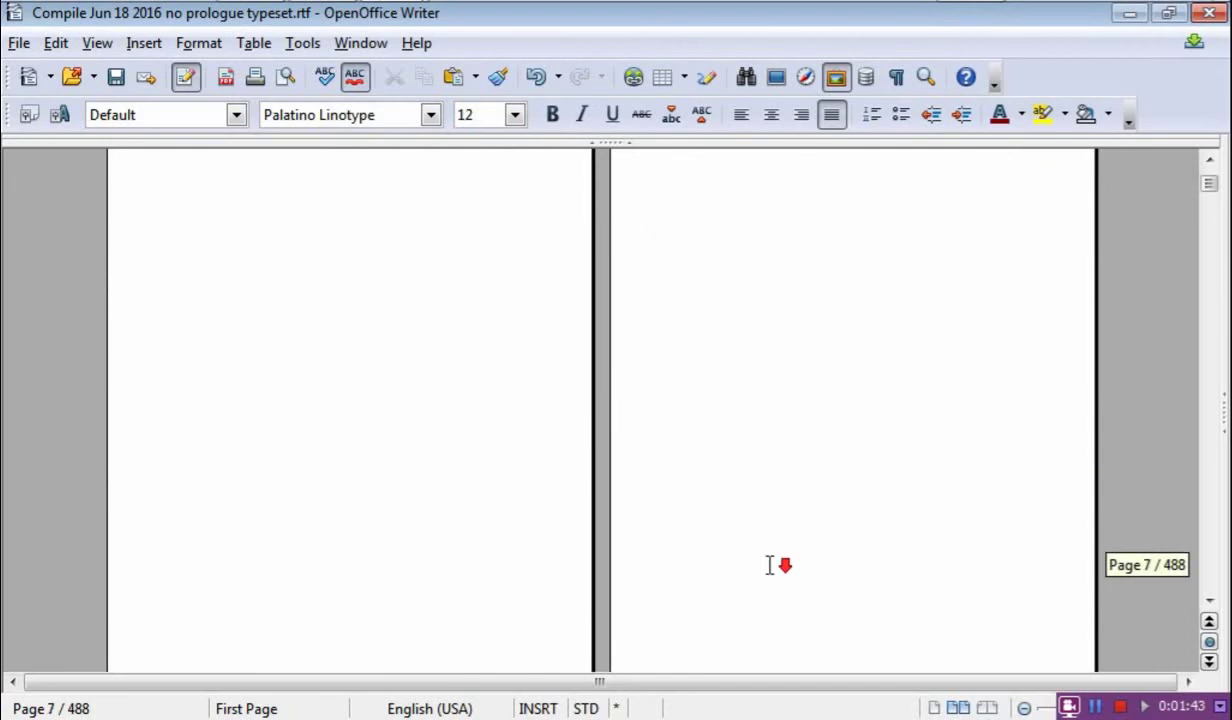
{"action": "scroll", "coordinate": [768, 575], "scroll_direction": "down", "scroll_amount": 10}
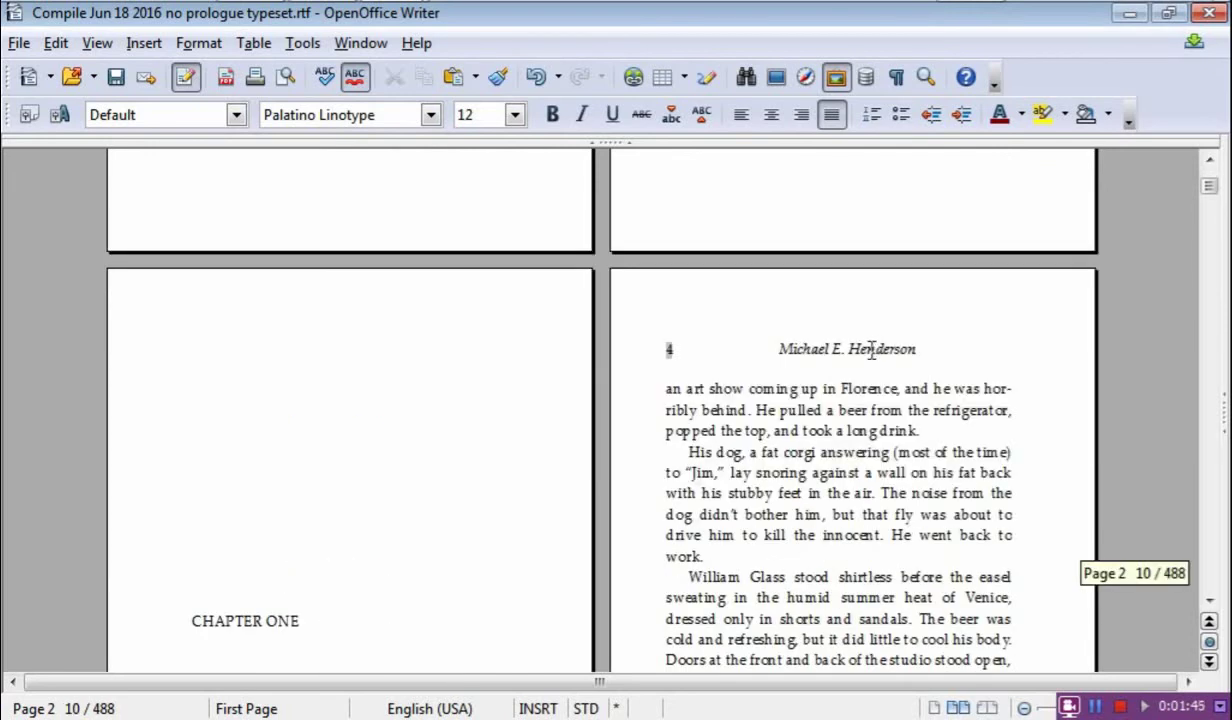
{"action": "scroll", "coordinate": [849, 428], "scroll_direction": "down", "scroll_amount": 8}
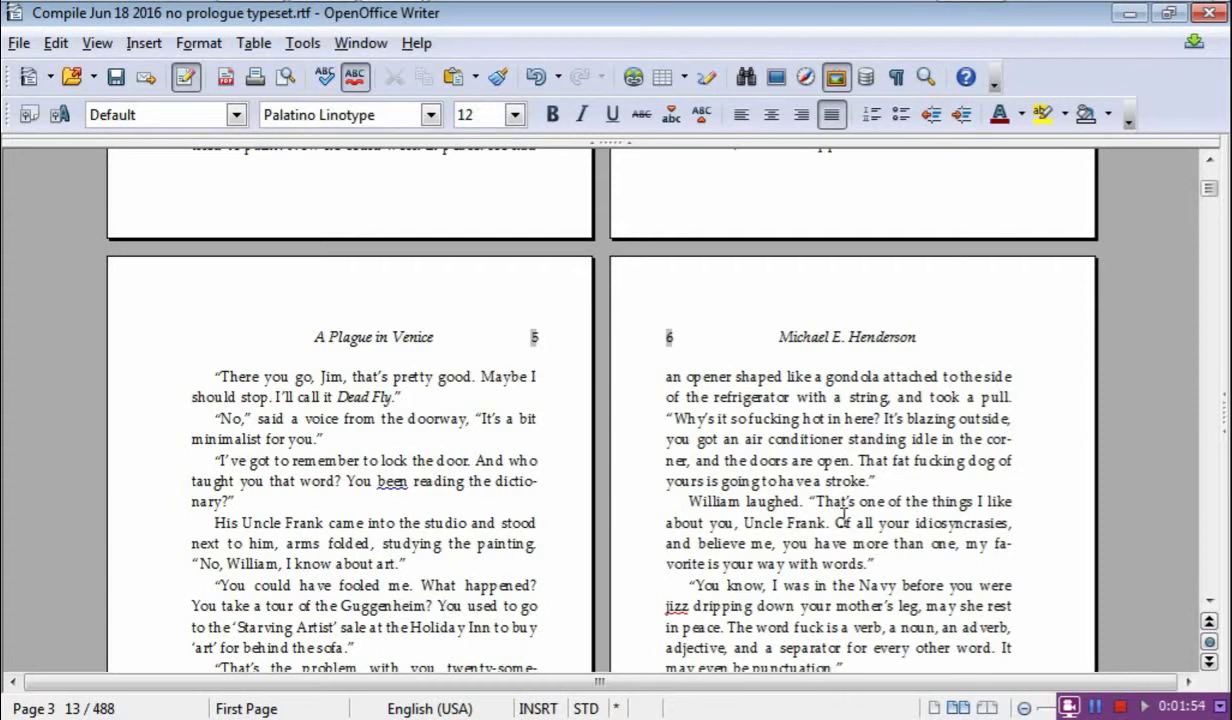
{"action": "scroll", "coordinate": [822, 518], "scroll_direction": "up", "scroll_amount": 10}
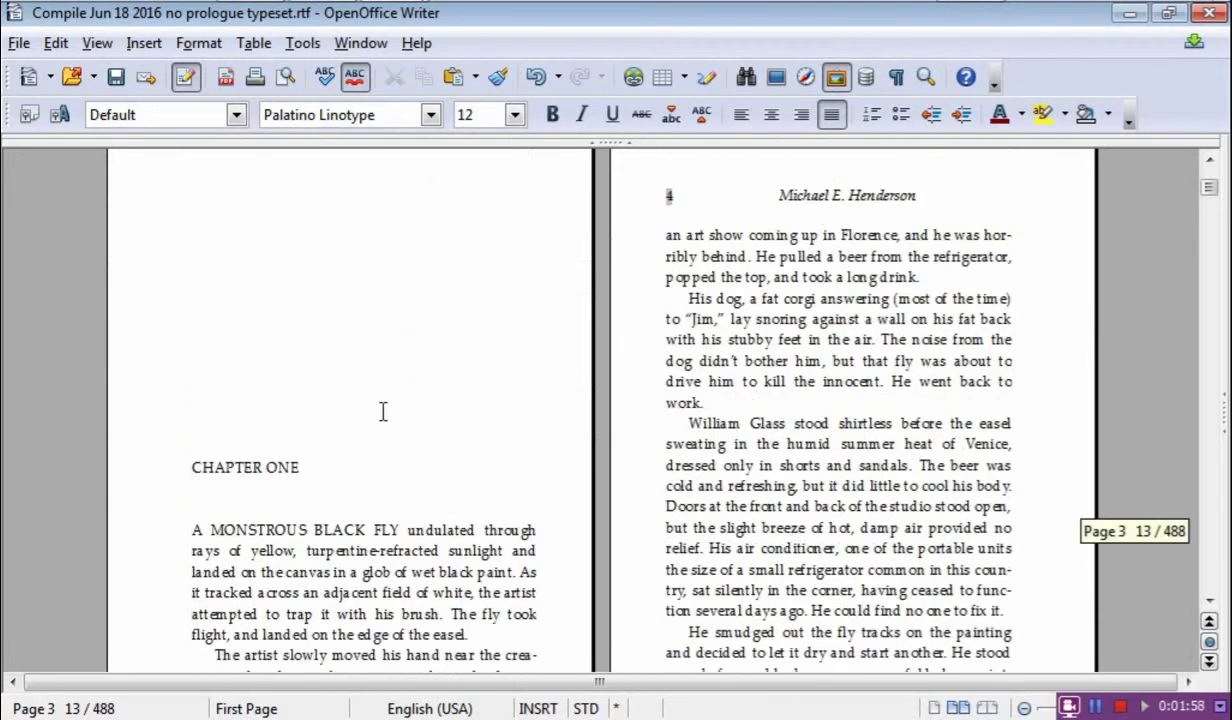
{"action": "scroll", "coordinate": [1040, 510], "scroll_direction": "up", "scroll_amount": 4}
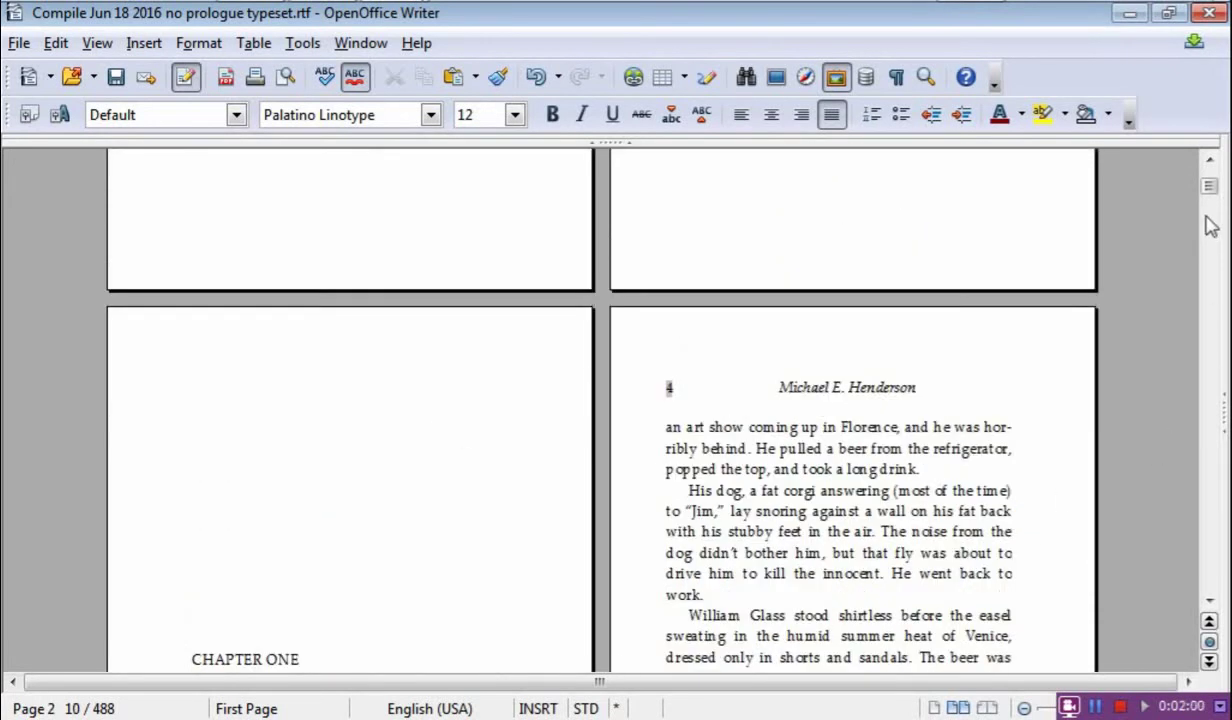
{"action": "left_click_drag", "start_coordinate": [1212, 193], "coordinate": [1210, 172]}
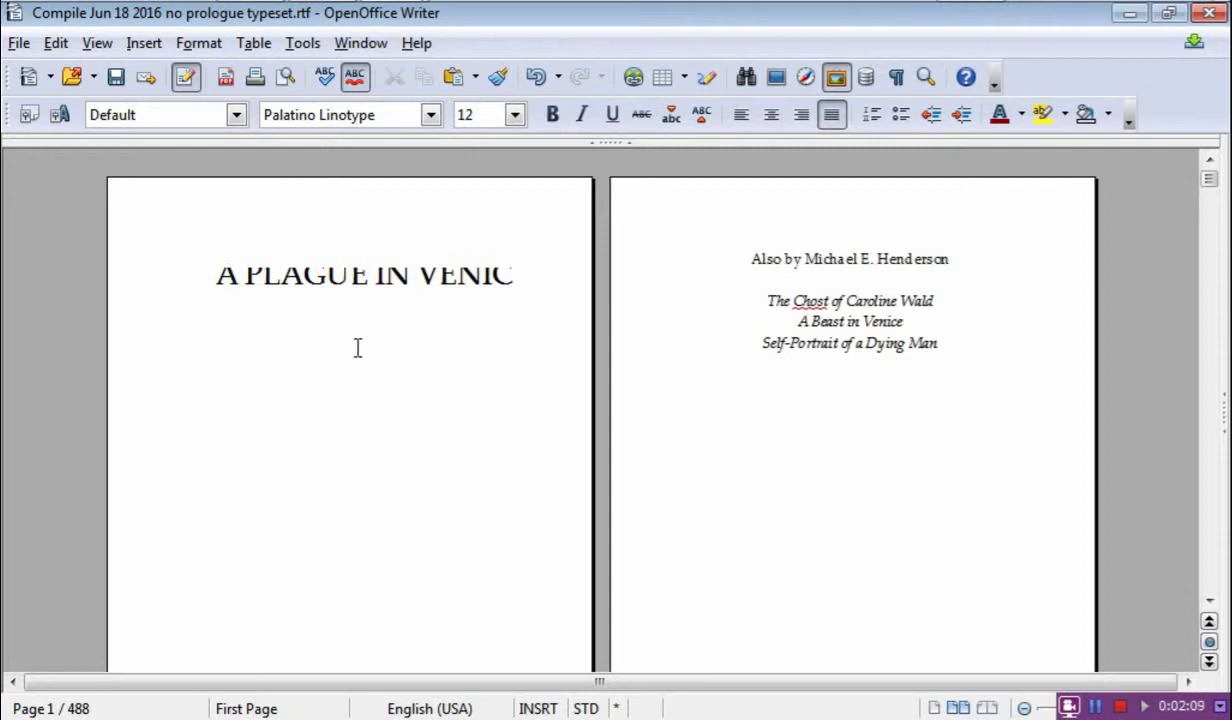
{"action": "scroll", "coordinate": [358, 347], "scroll_direction": "down", "scroll_amount": 1}
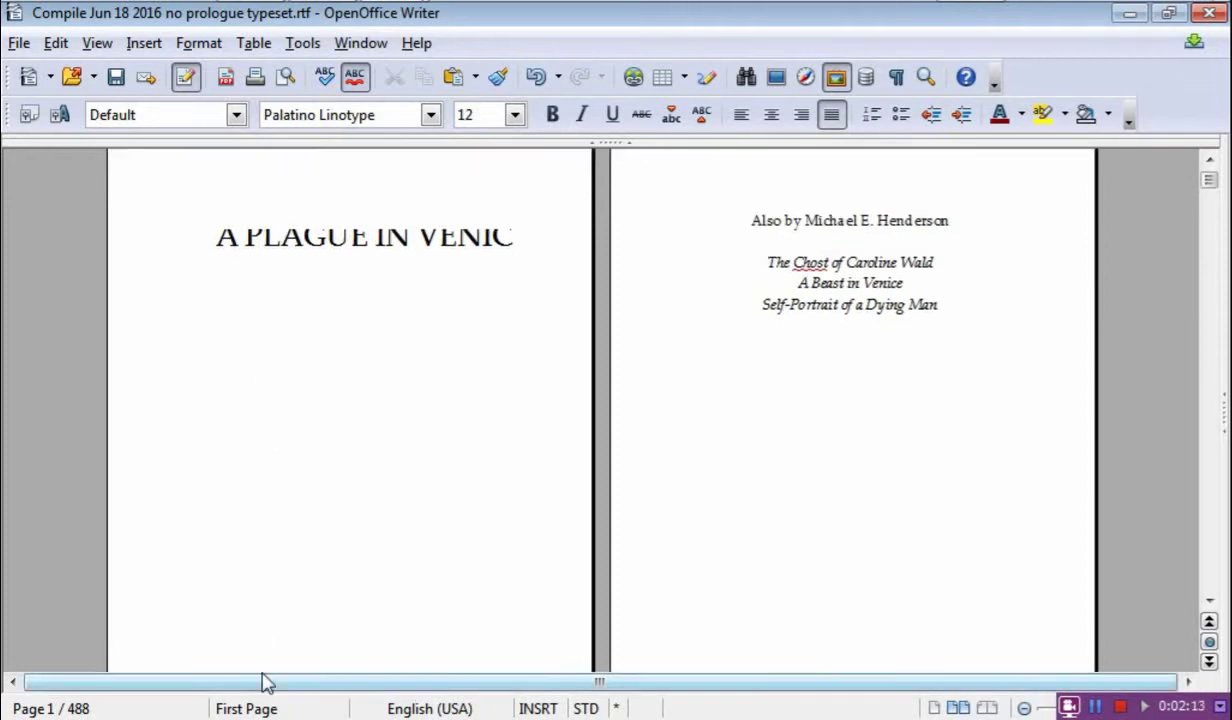
{"action": "key", "text": "ctrl+s"}
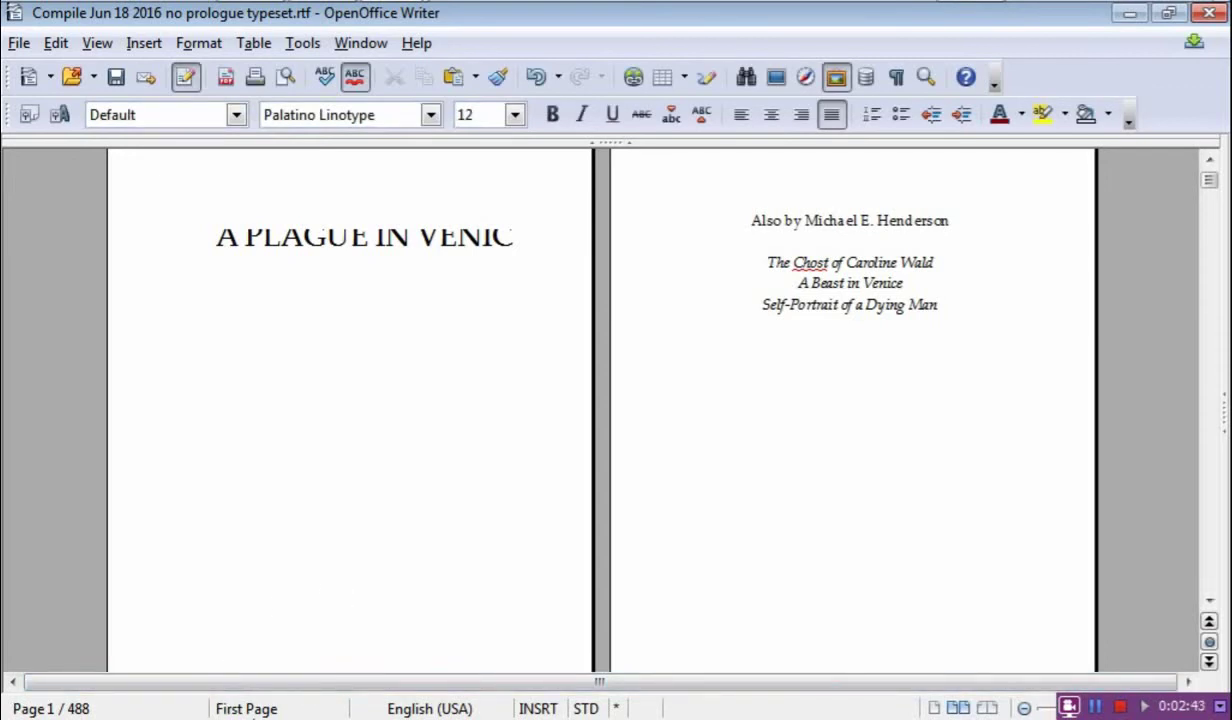
Add the missing final E so the title page heading reads 'A PLAGUE IN VENICE'.
{"action": "left_click", "coordinate": [325, 361]}
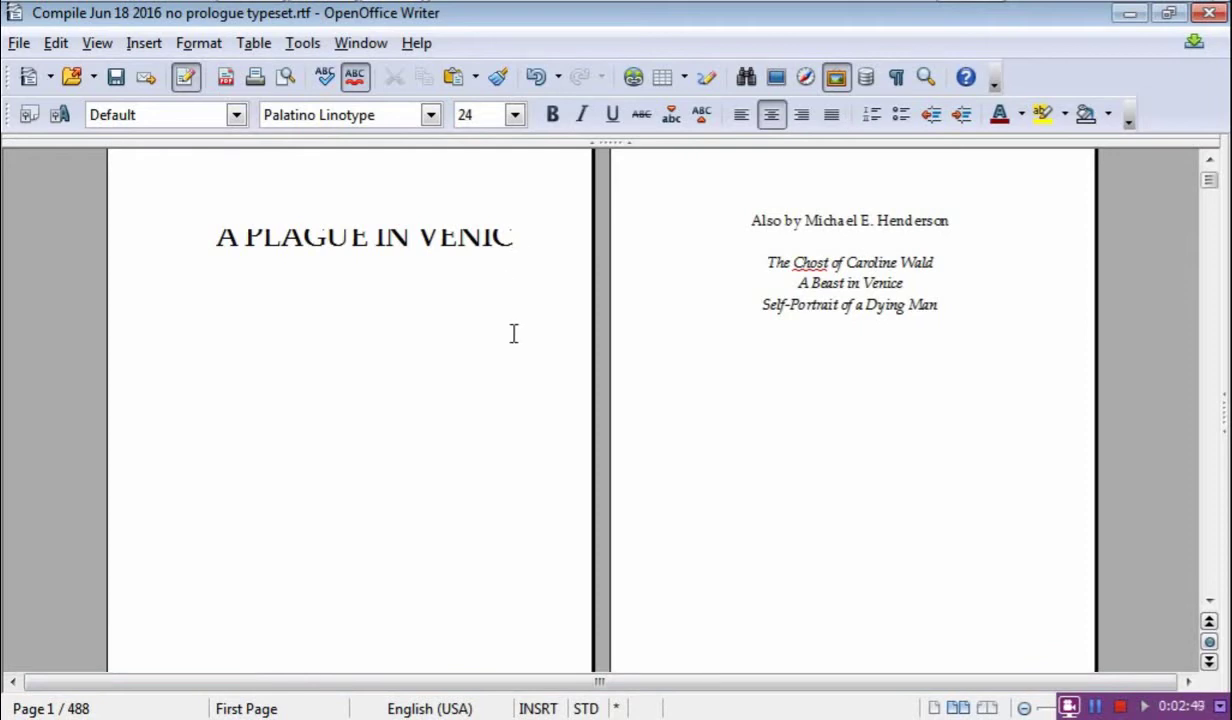
{"action": "type", "text": "E"}
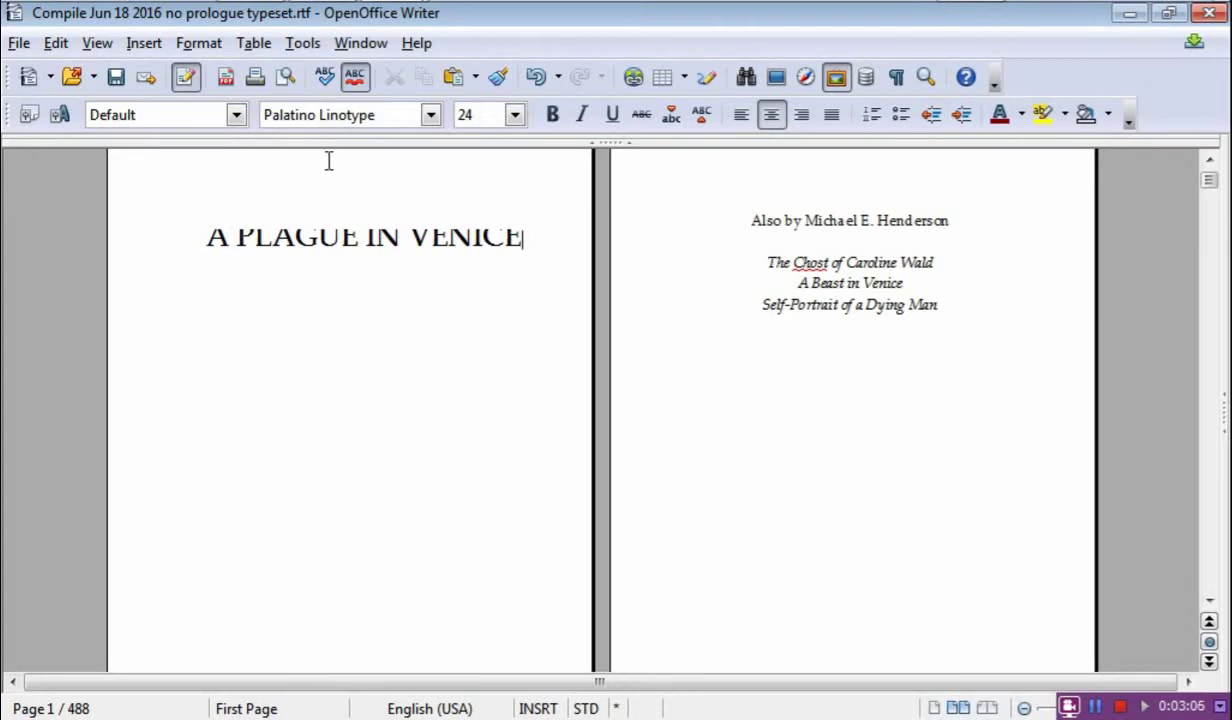
Open the First Page style settings, leave its next style unchanged, and view its 5.25 × 8.00 in mirrored layout.
{"action": "left_click", "coordinate": [207, 46]}
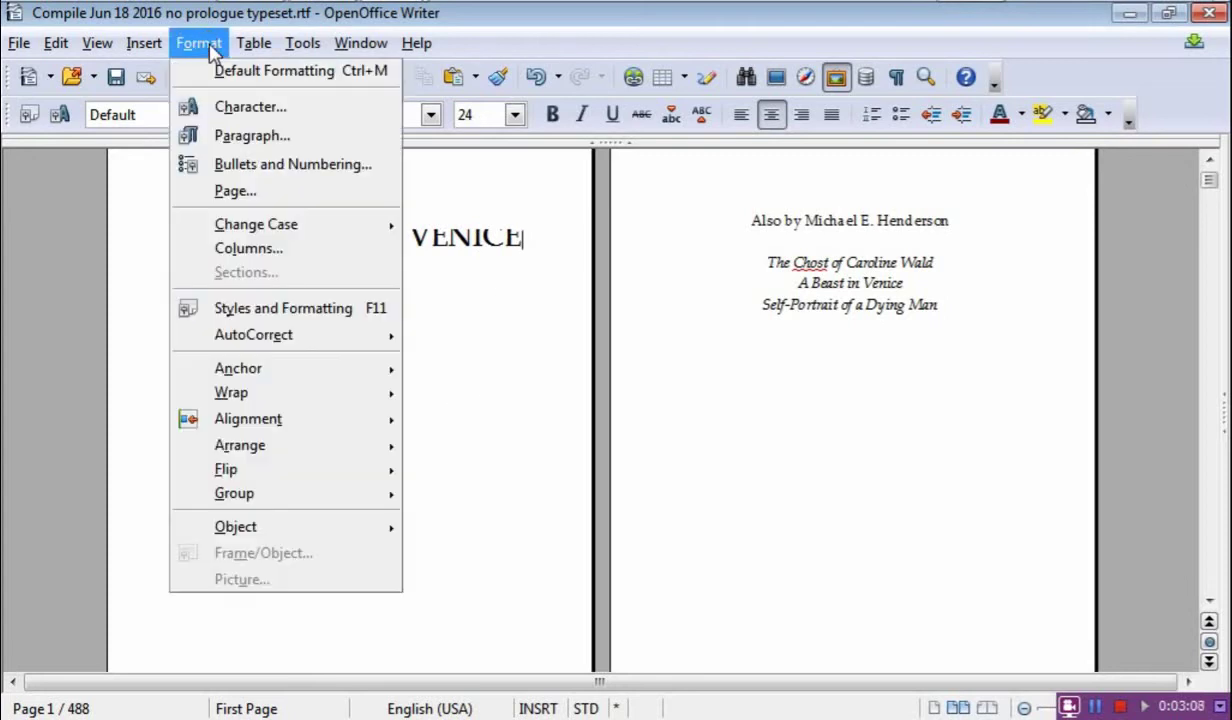
{"action": "left_click", "coordinate": [230, 193]}
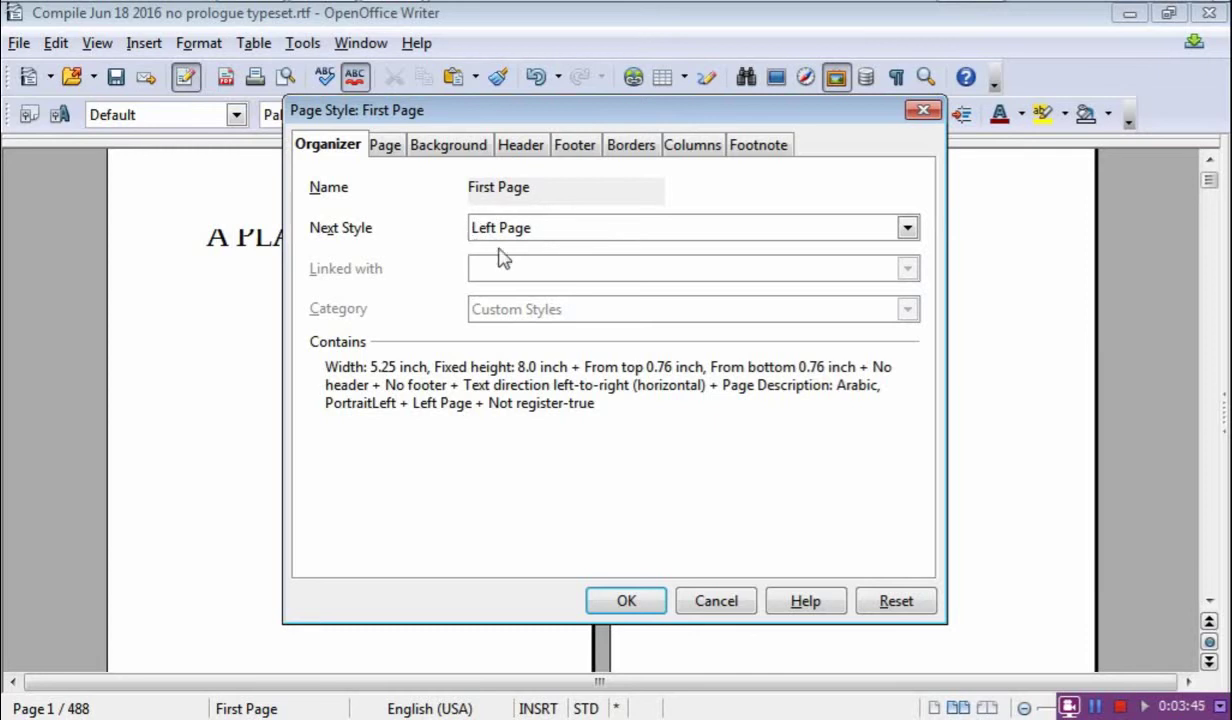
{"action": "left_click", "coordinate": [908, 230]}
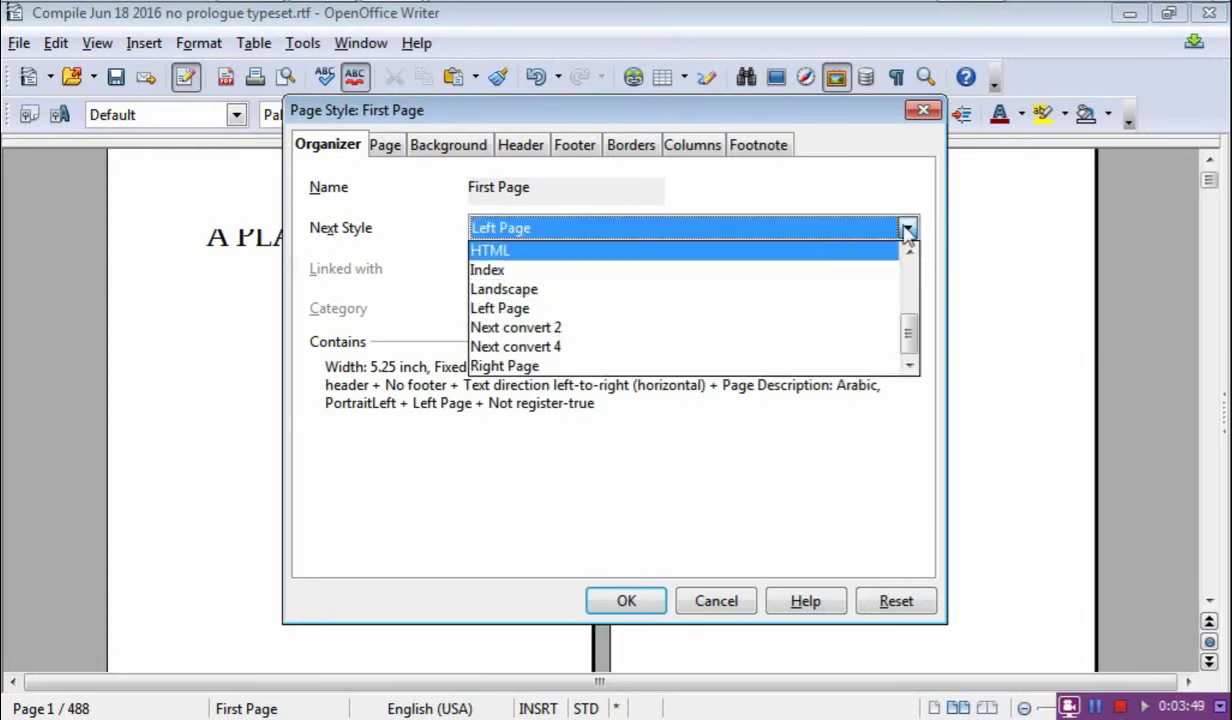
{"action": "left_click", "coordinate": [908, 230]}
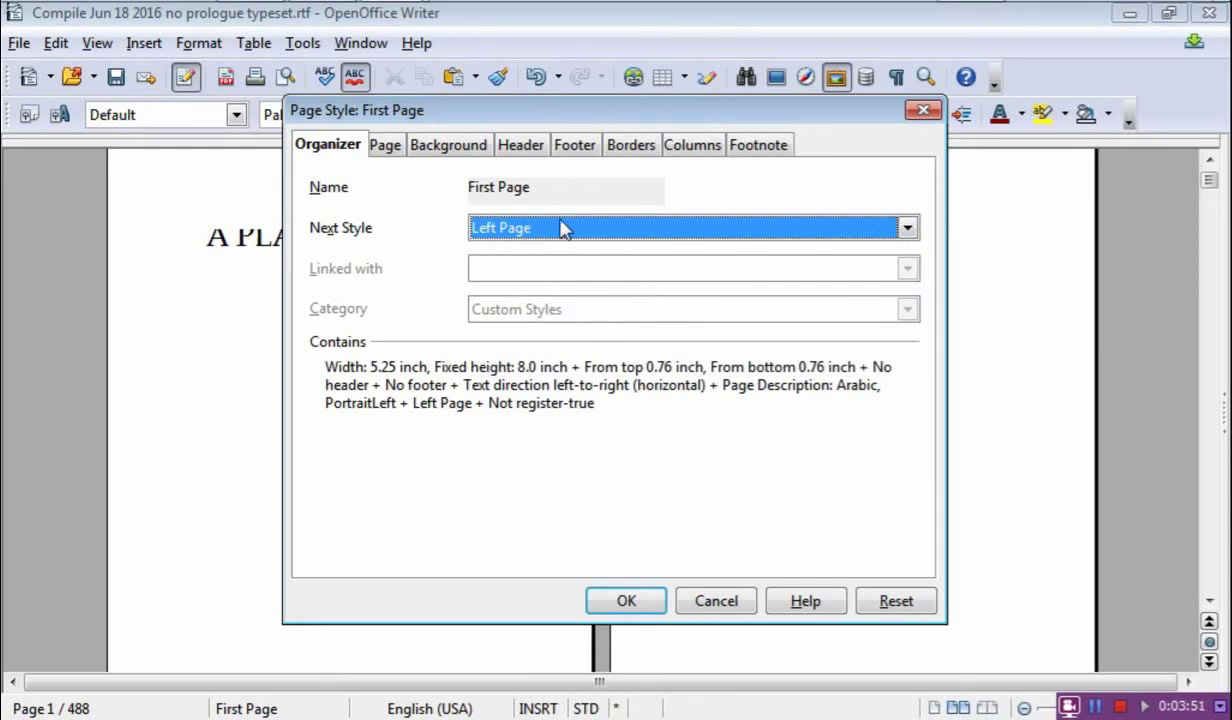
{"action": "left_click", "coordinate": [381, 148]}
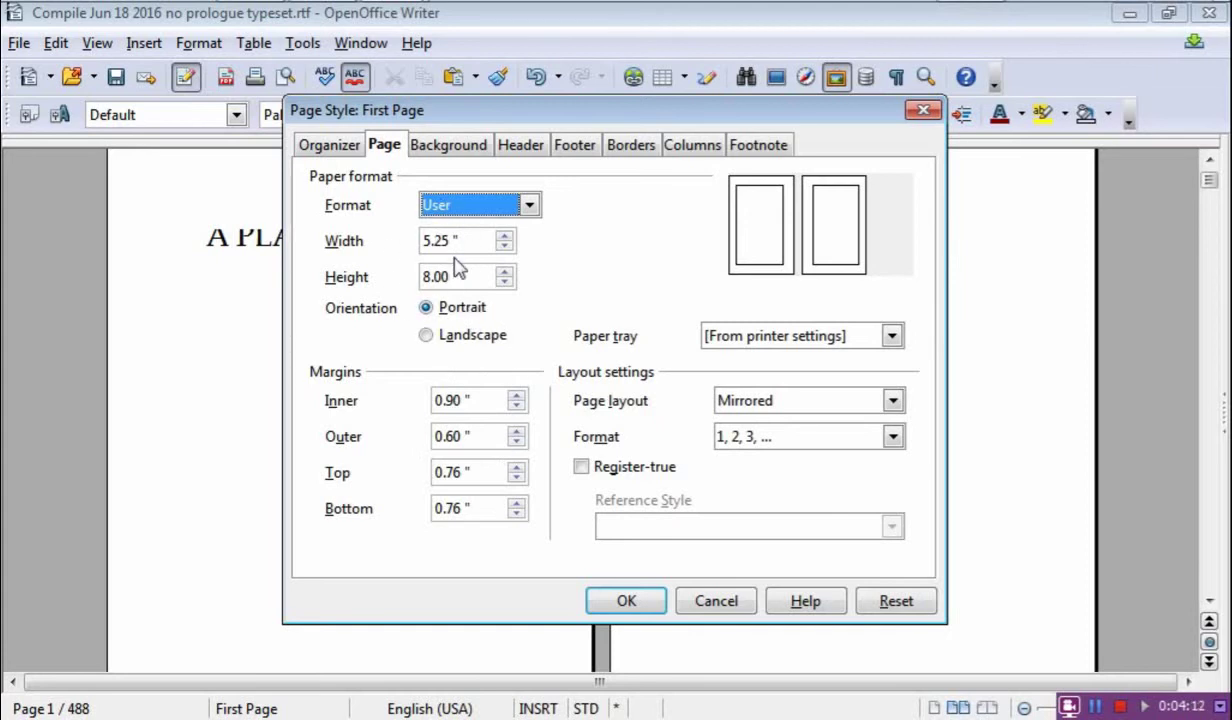
{"action": "left_click", "coordinate": [529, 205]}
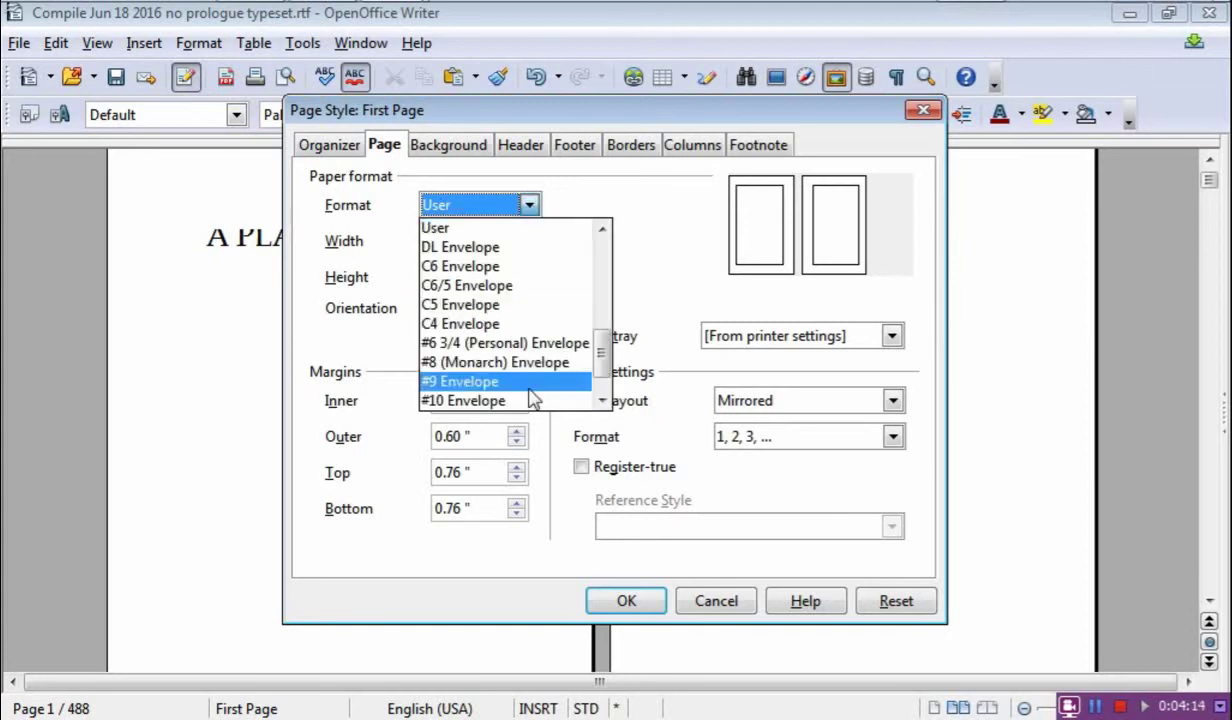
{"action": "left_click", "coordinate": [530, 206]}
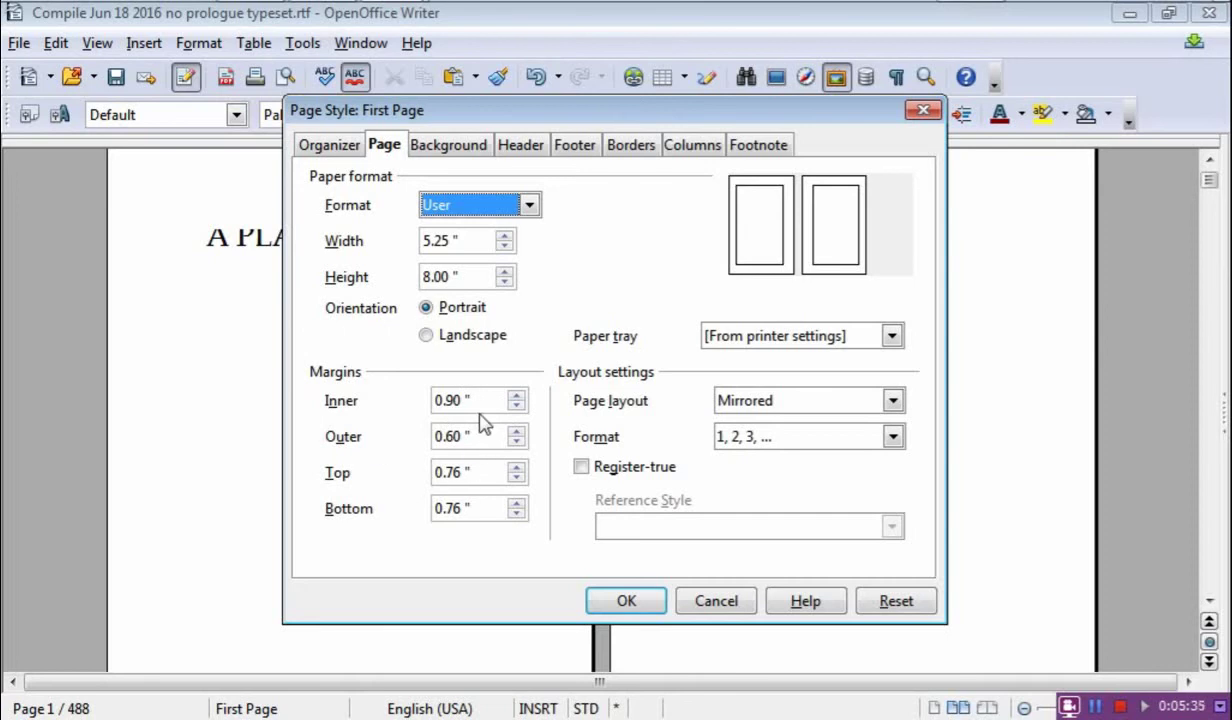
{"action": "left_click_drag", "start_coordinate": [465, 396], "coordinate": [372, 385]}
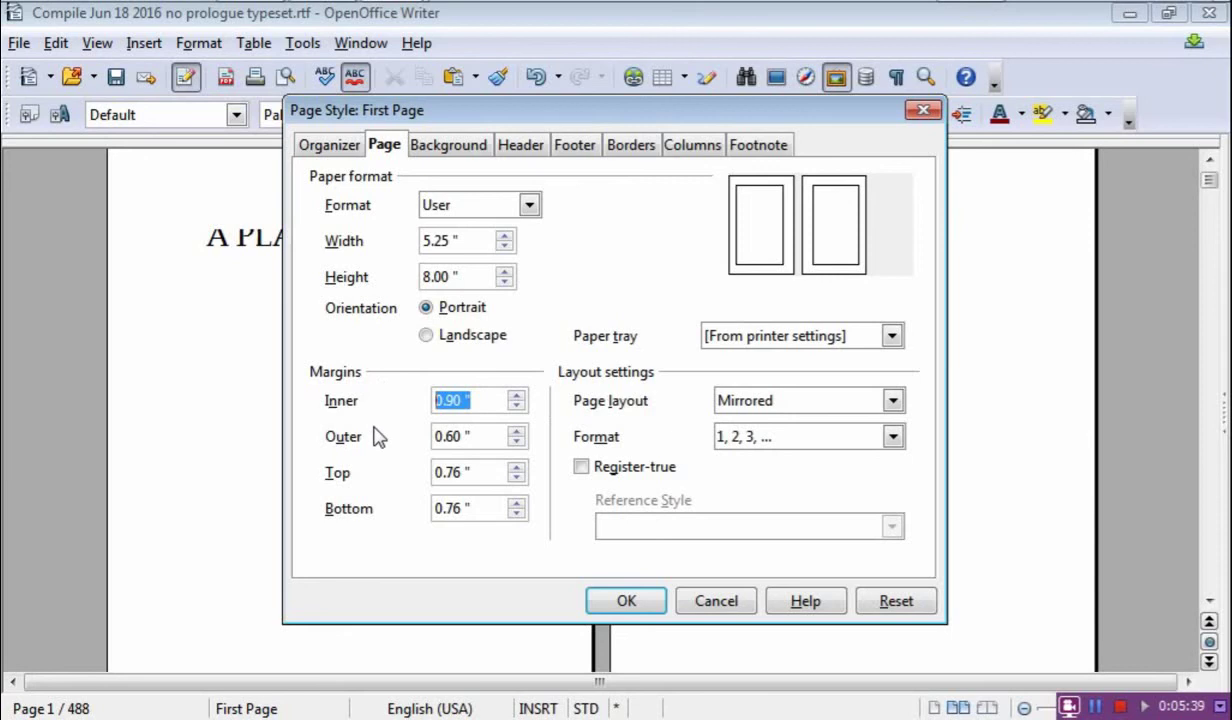
{"action": "left_click", "coordinate": [480, 434]}
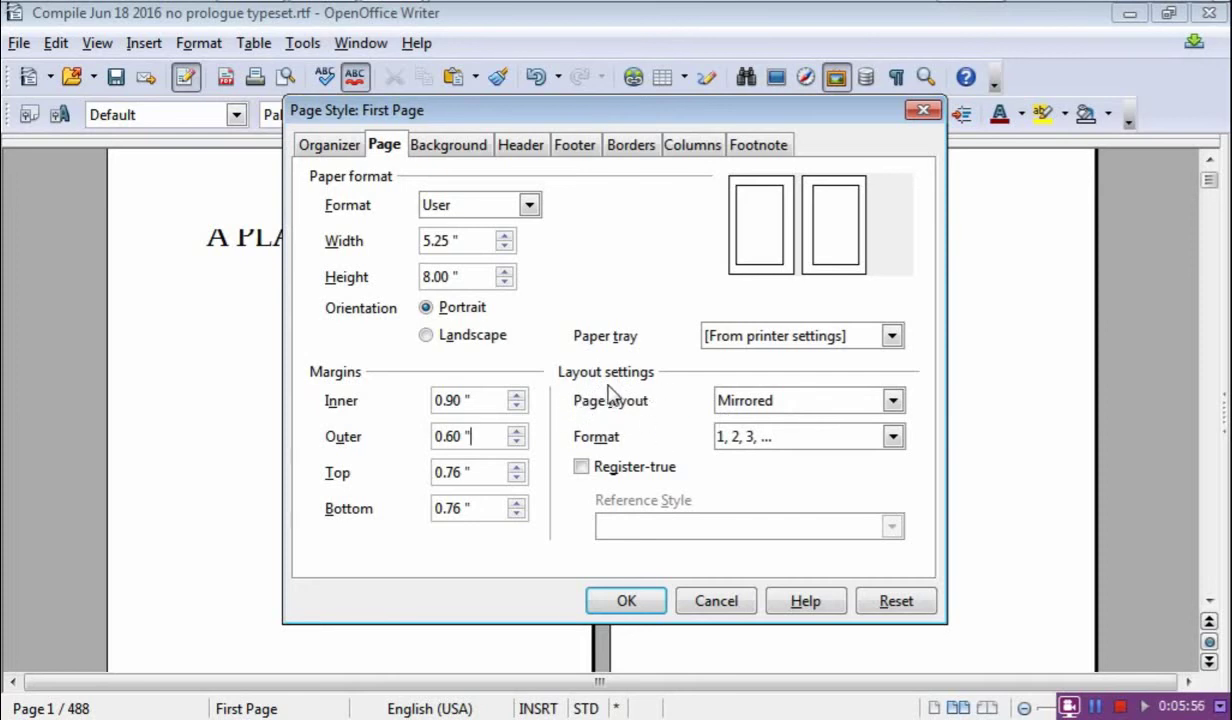
{"action": "left_click", "coordinate": [891, 402]}
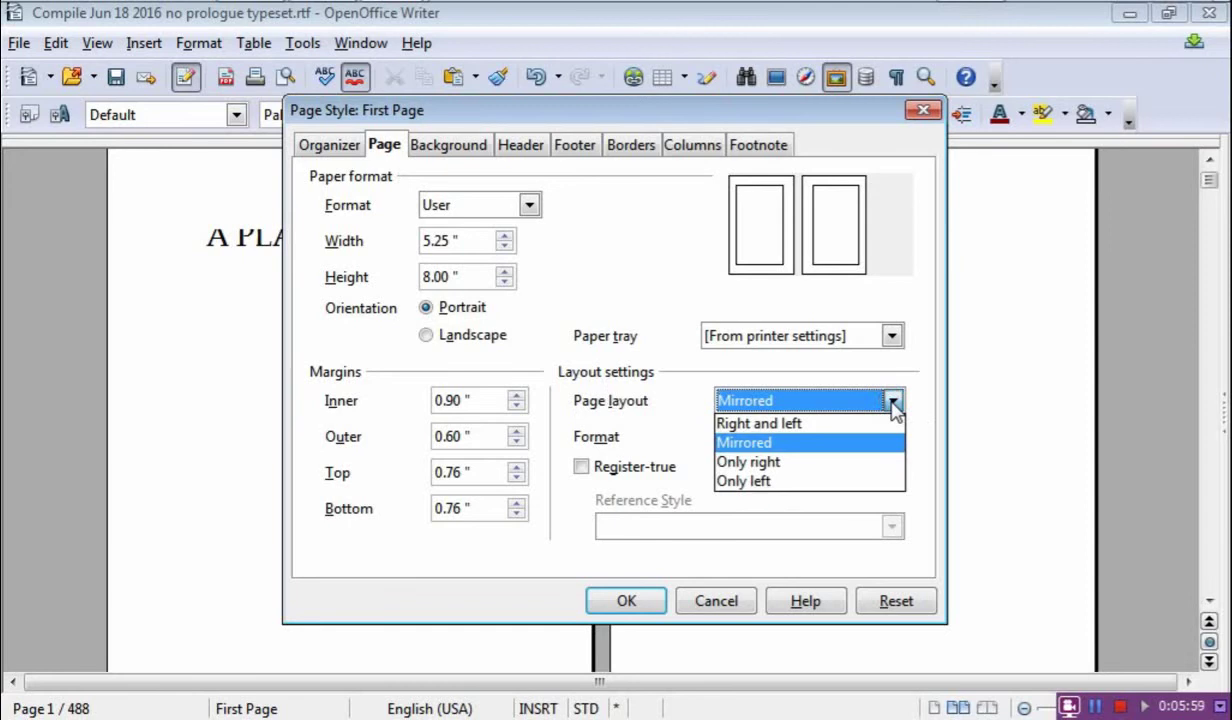
{"action": "left_click", "coordinate": [785, 424]}
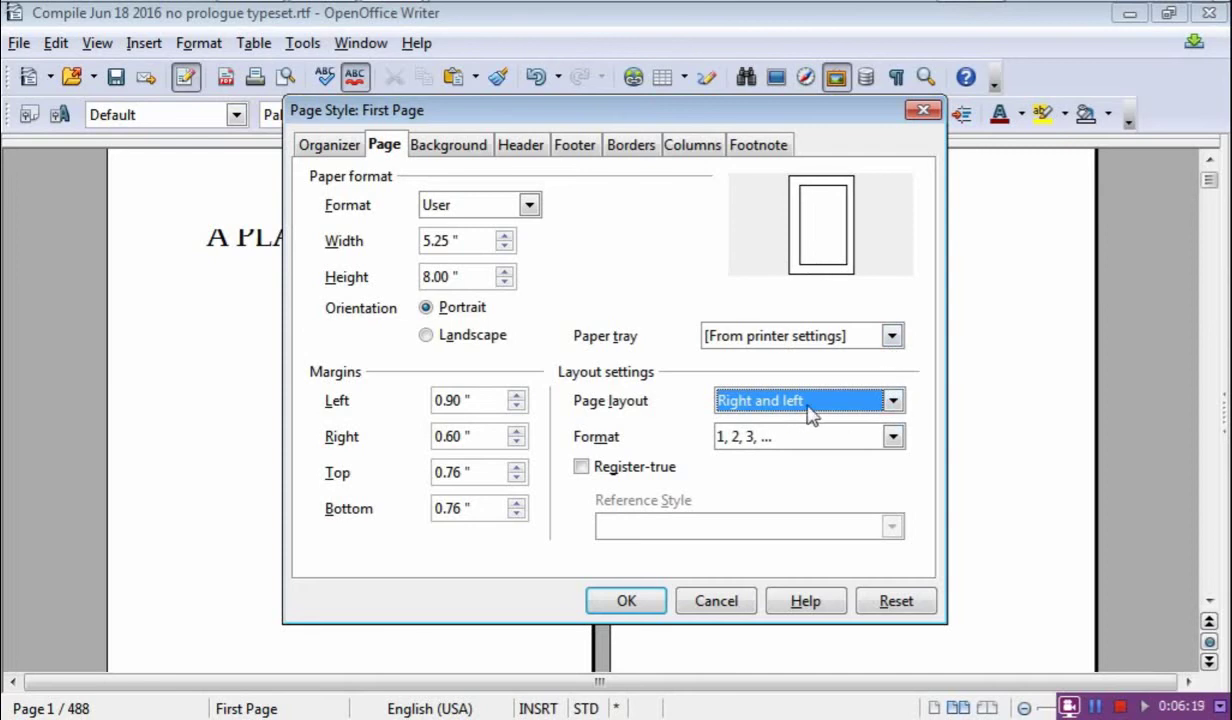
{"action": "left_click", "coordinate": [893, 402]}
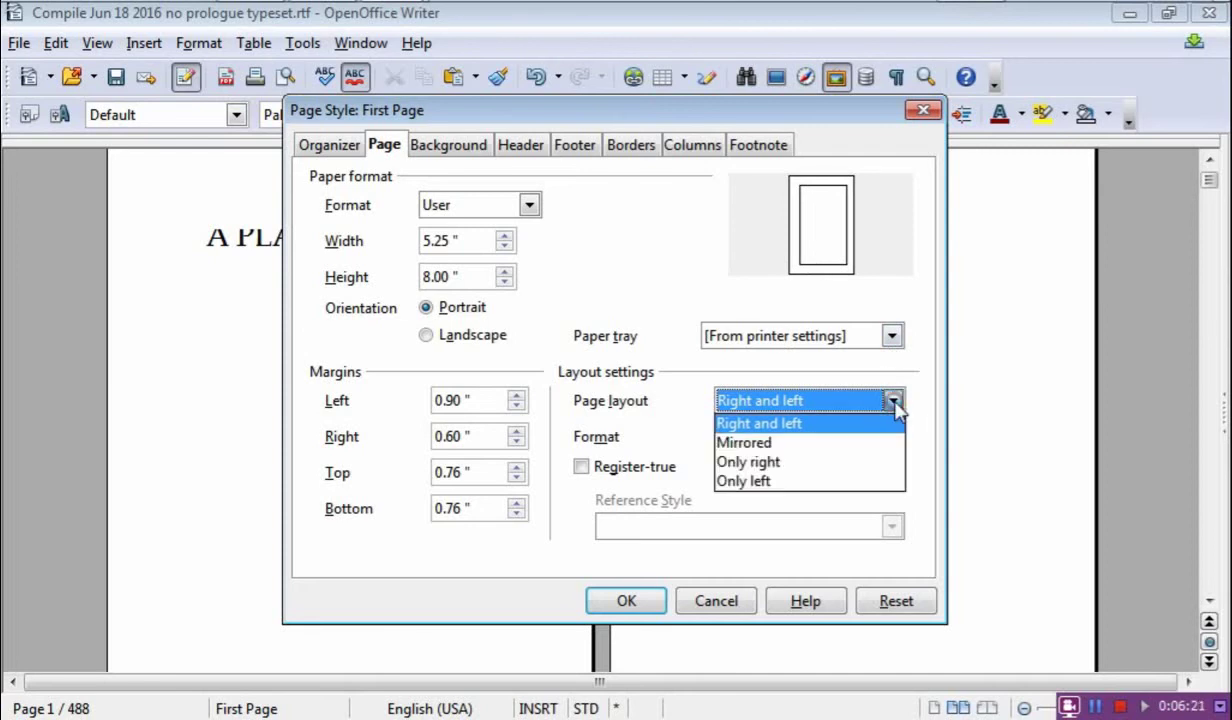
{"action": "left_click", "coordinate": [795, 446]}
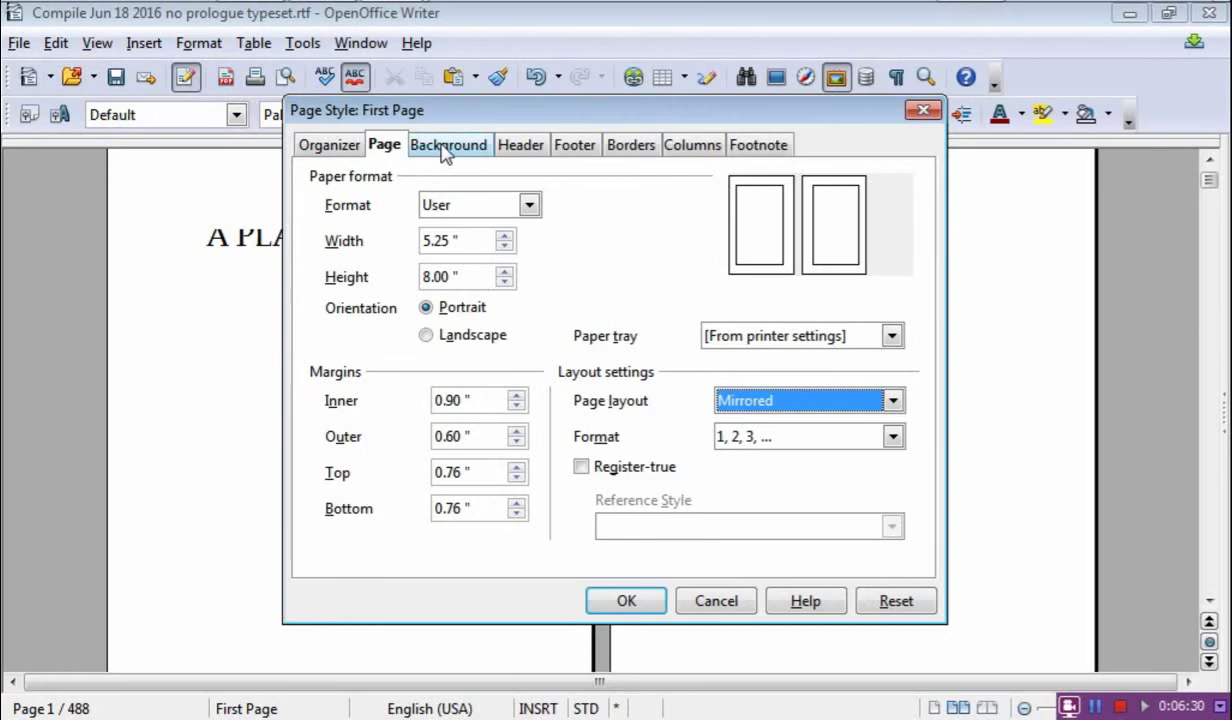
Leave the First Page style with both header and footer off for chapter openings, and apply.
{"action": "left_click", "coordinate": [521, 148]}
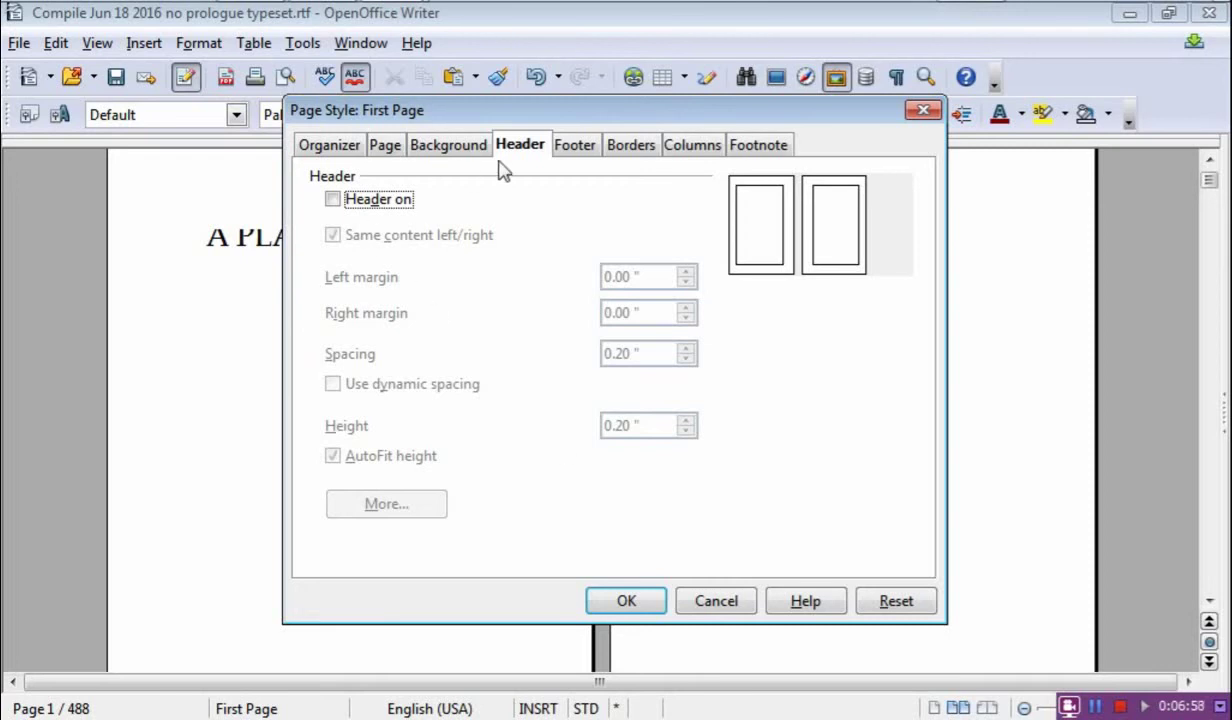
{"action": "left_click", "coordinate": [580, 147]}
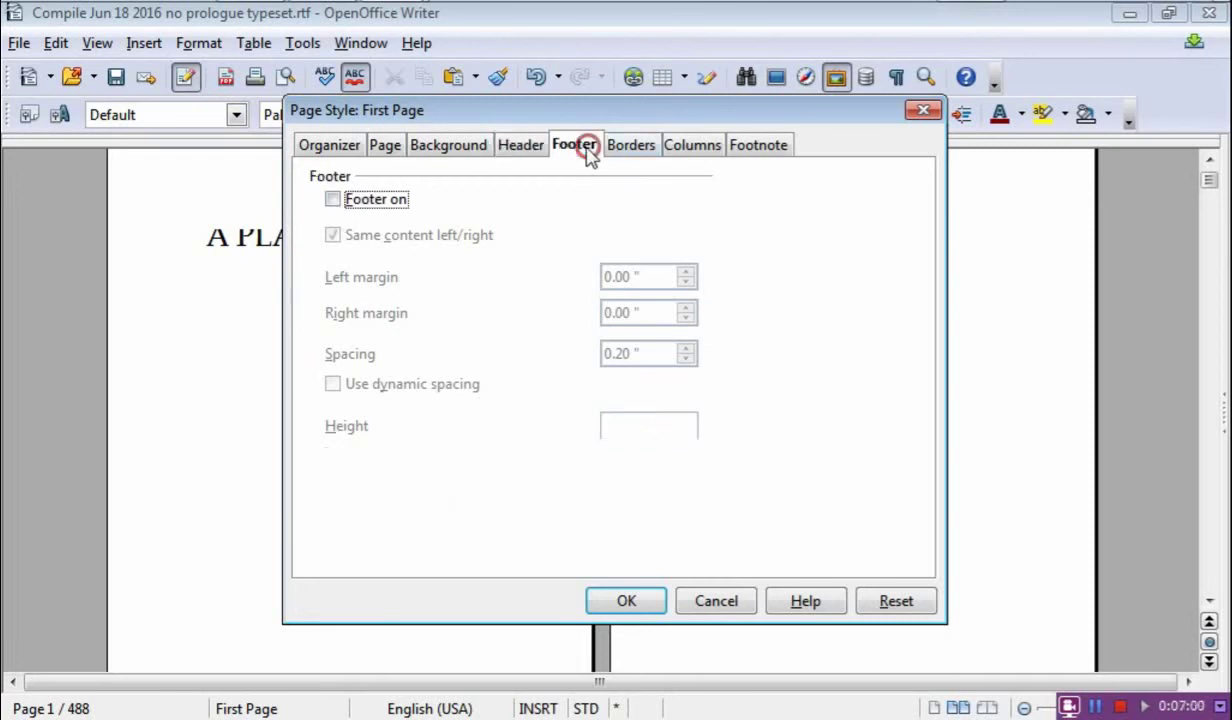
{"action": "left_click", "coordinate": [528, 152]}
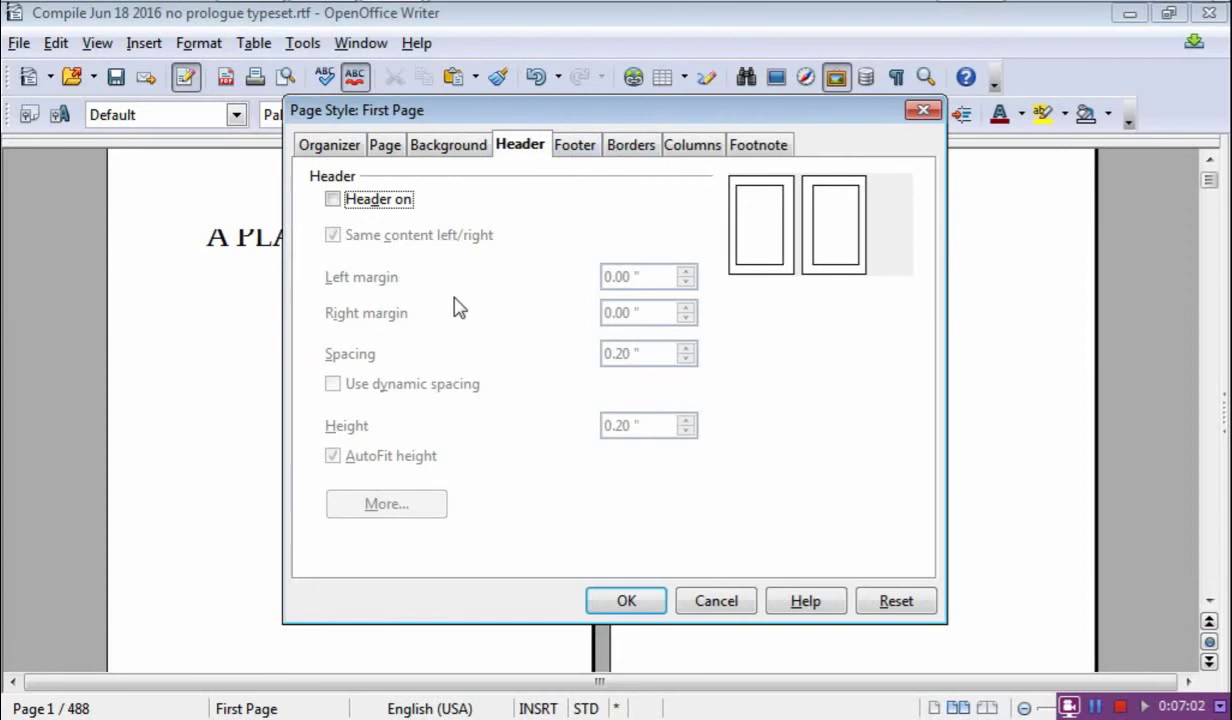
{"action": "left_click", "coordinate": [334, 200]}
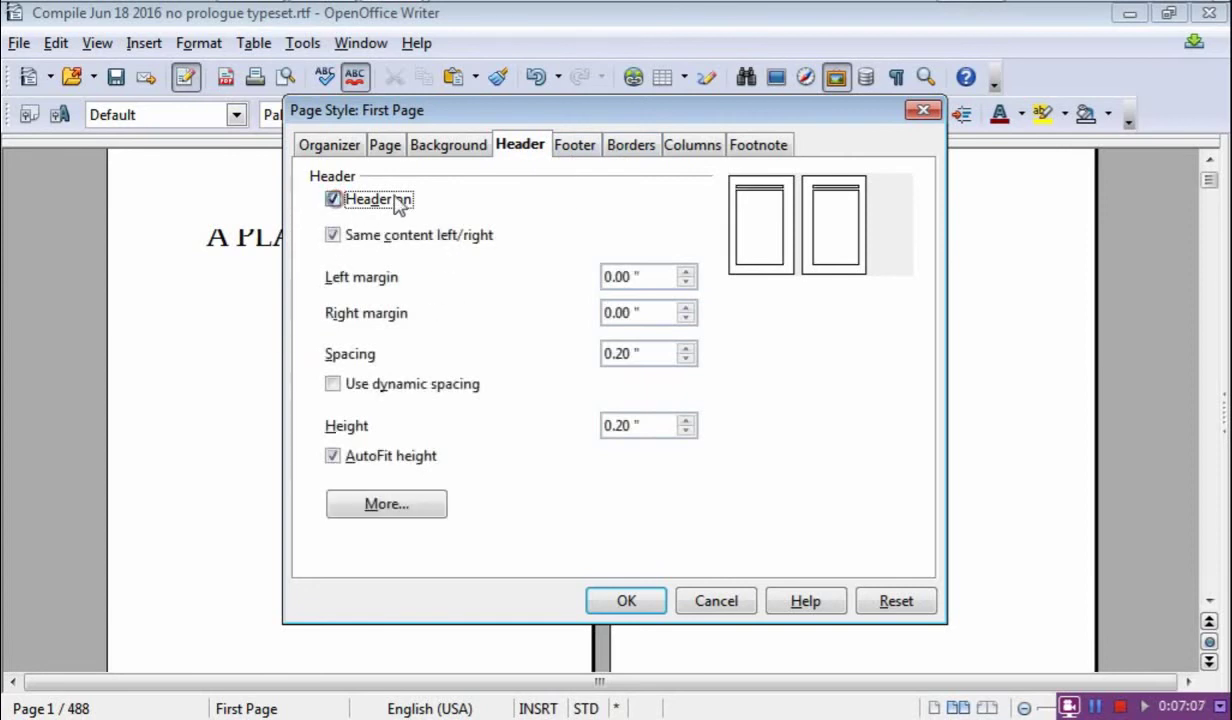
{"action": "left_click", "coordinate": [334, 200]}
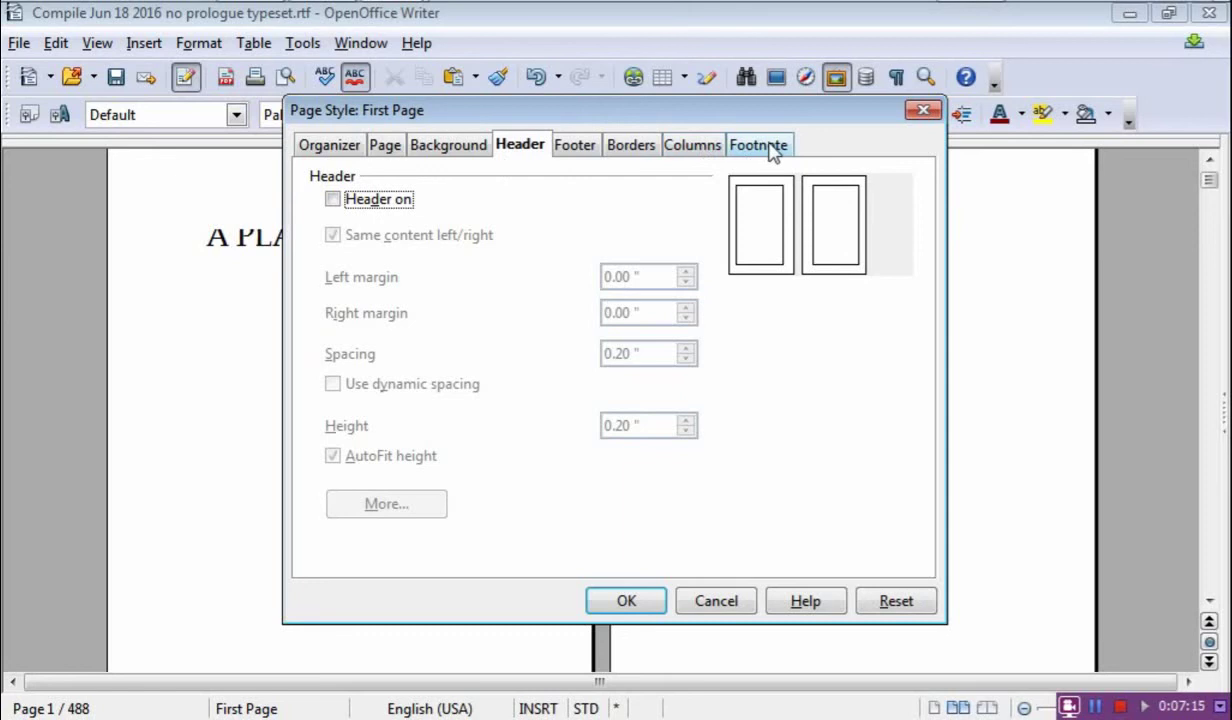
{"action": "left_click", "coordinate": [576, 148]}
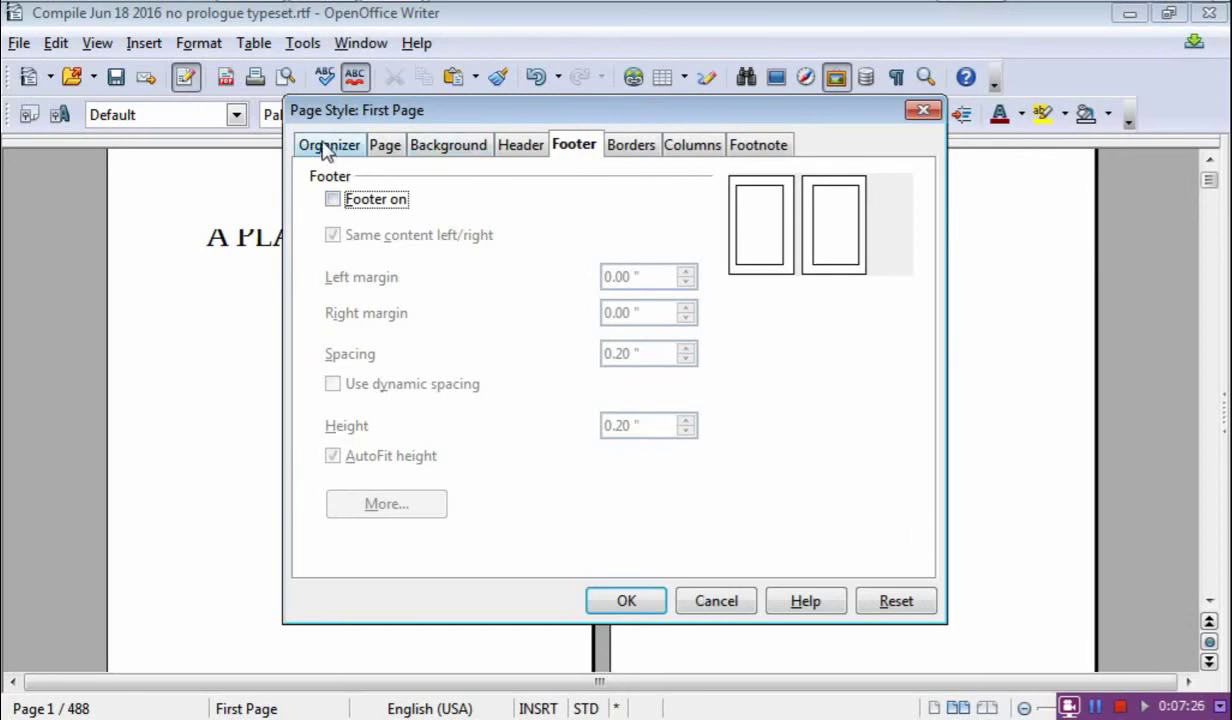
{"action": "left_click", "coordinate": [640, 598]}
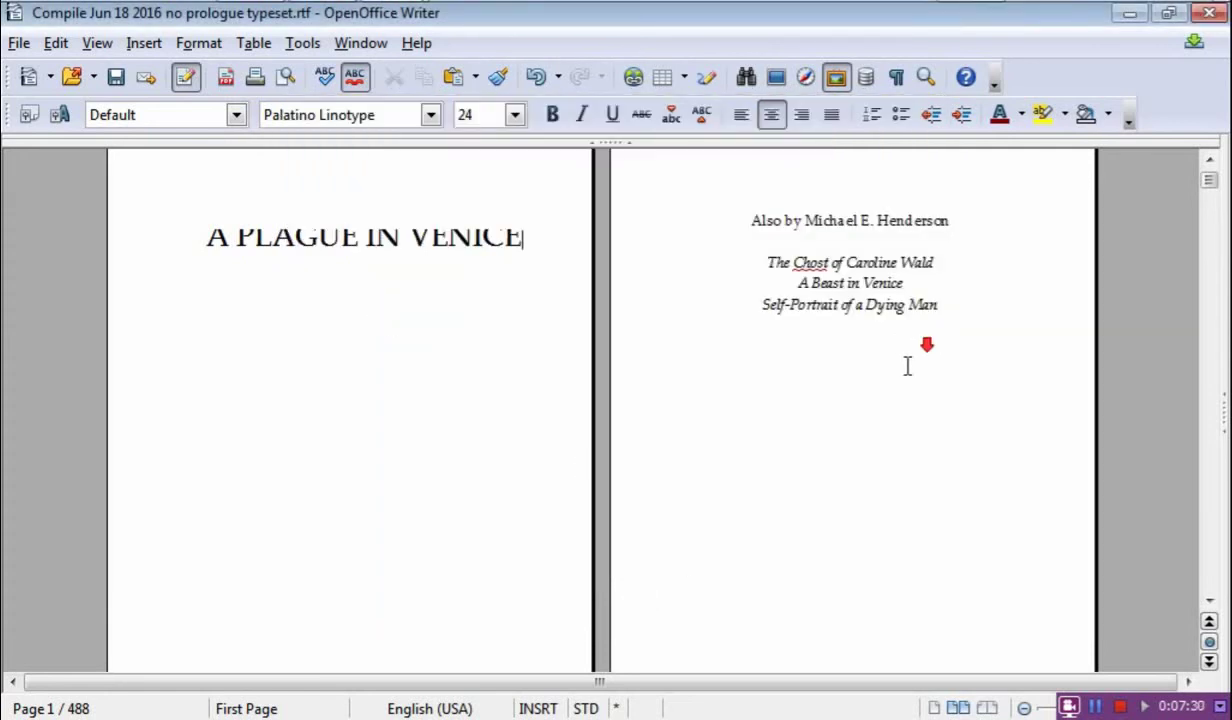
{"action": "scroll", "coordinate": [900, 375], "scroll_direction": "down", "scroll_amount": 10}
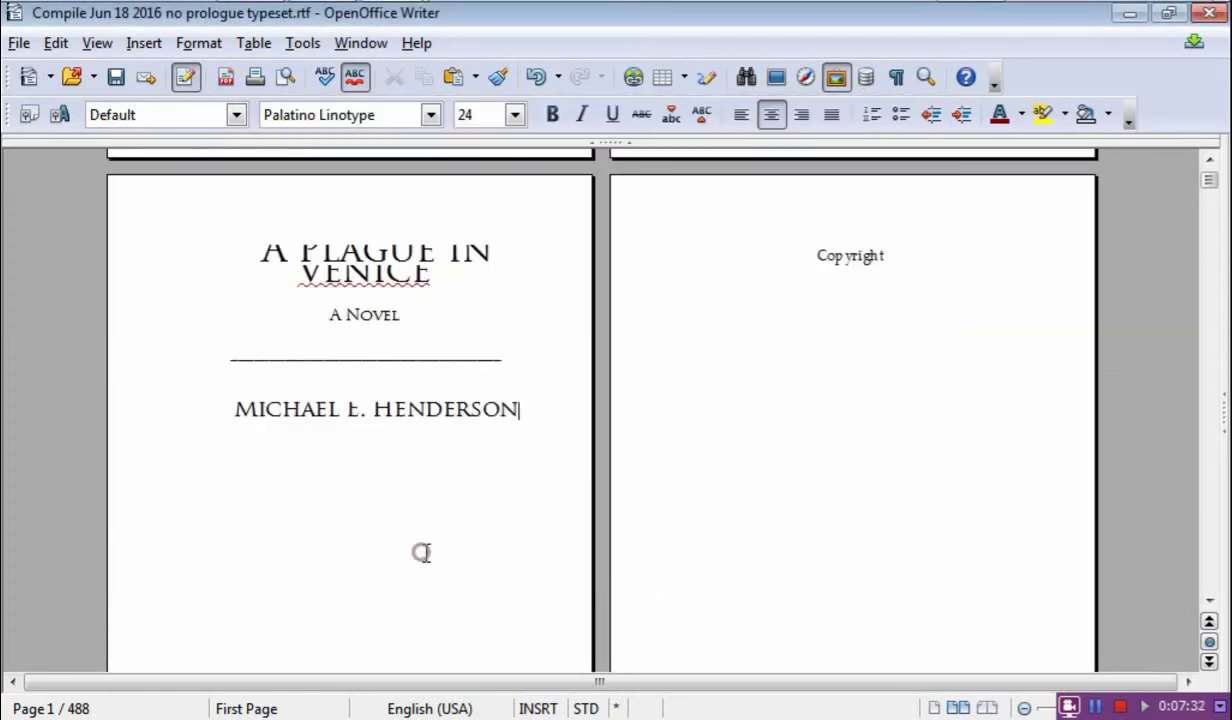
{"action": "left_click", "coordinate": [410, 535]}
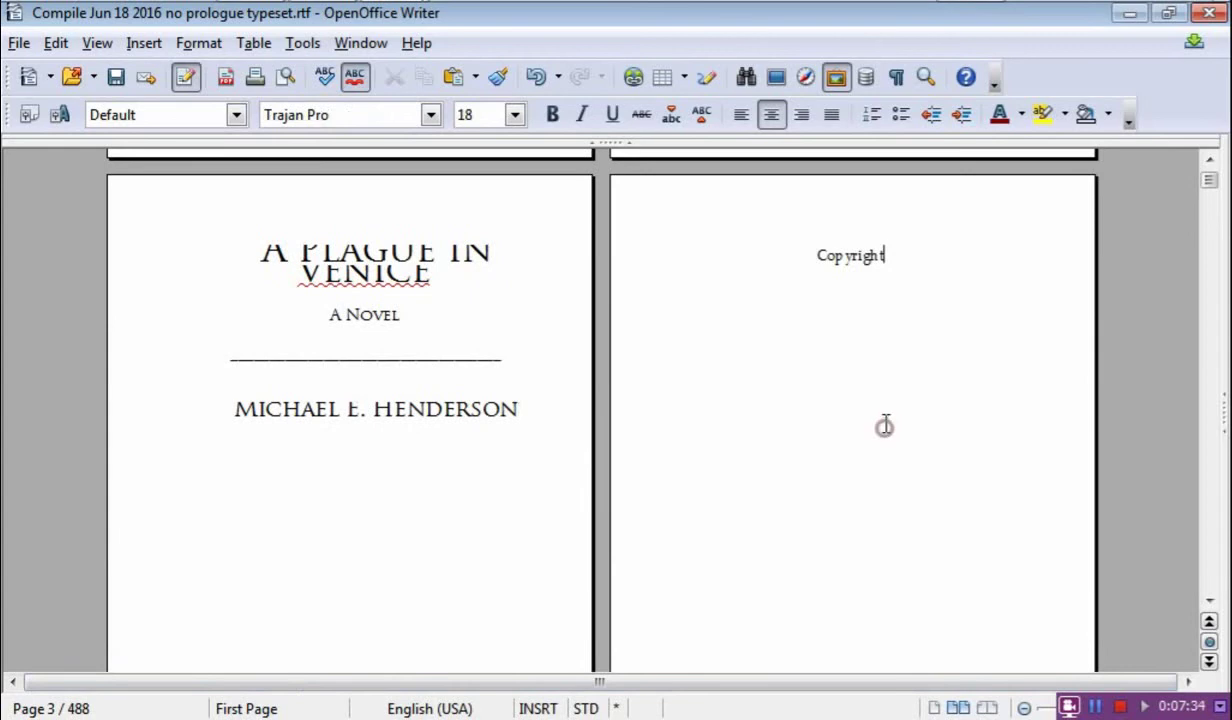
{"action": "left_click", "coordinate": [896, 252]}
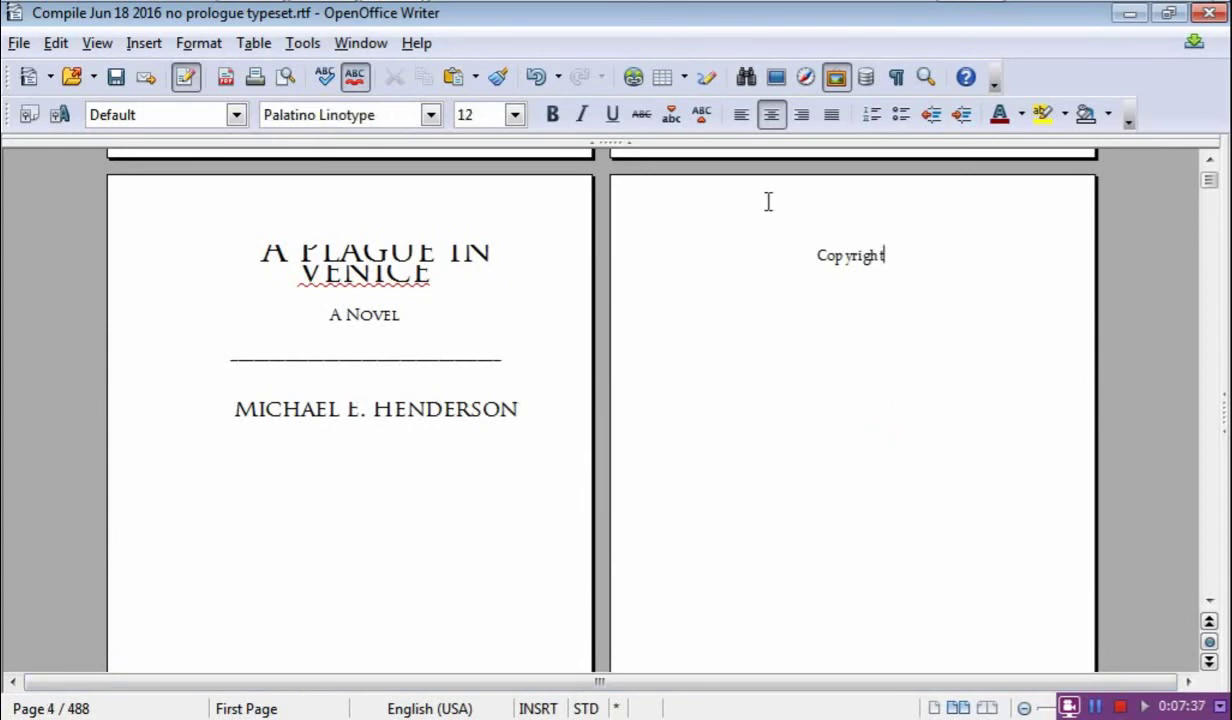
{"action": "scroll", "coordinate": [916, 256], "scroll_direction": "down", "scroll_amount": 12}
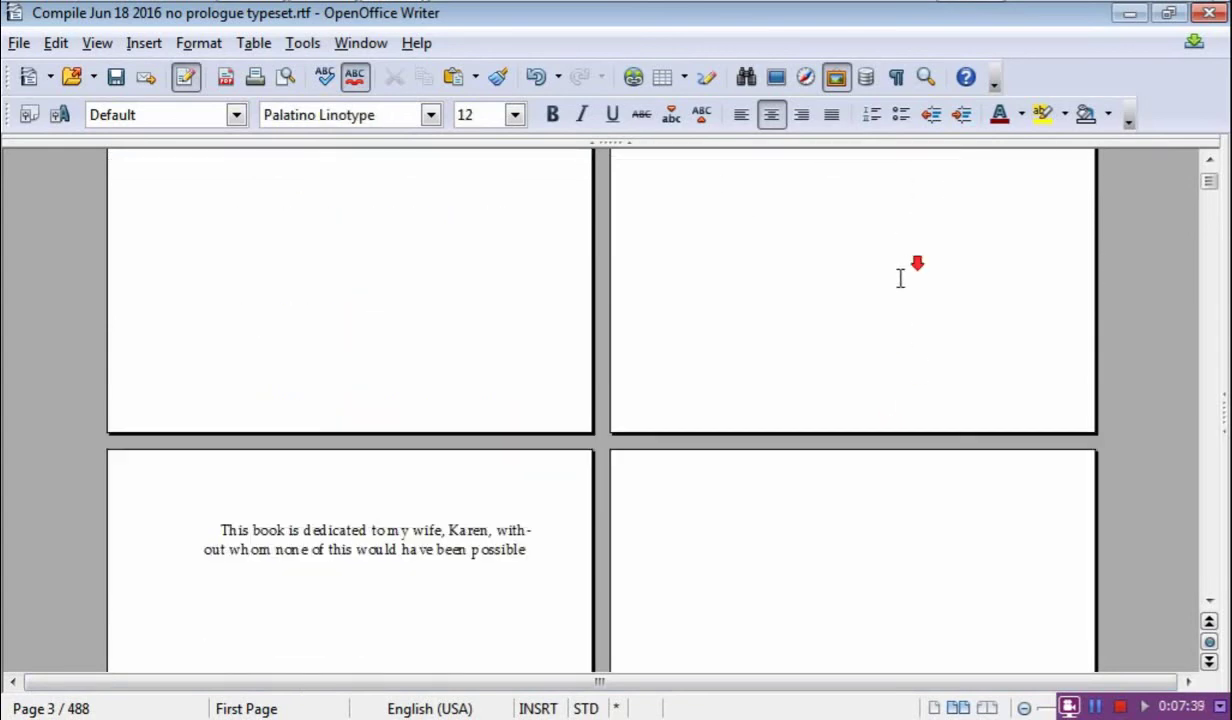
{"action": "scroll", "coordinate": [882, 305], "scroll_direction": "down", "scroll_amount": 15}
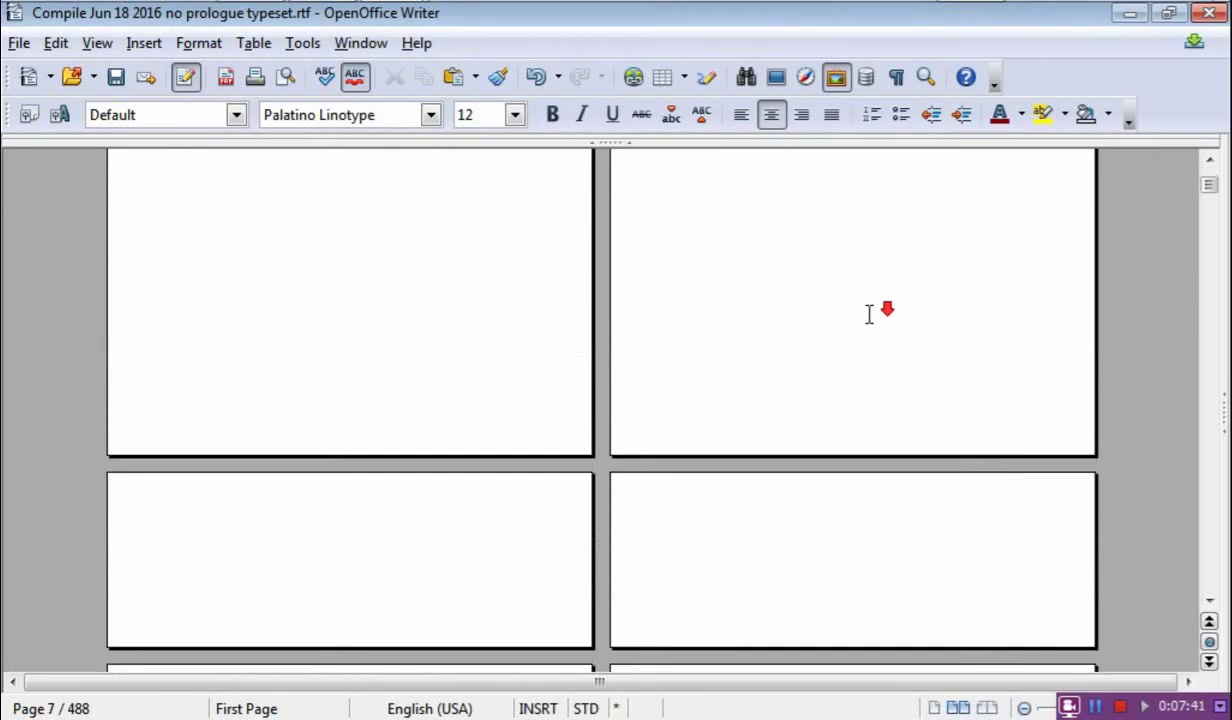
{"action": "scroll", "coordinate": [441, 421], "scroll_direction": "down", "scroll_amount": 3}
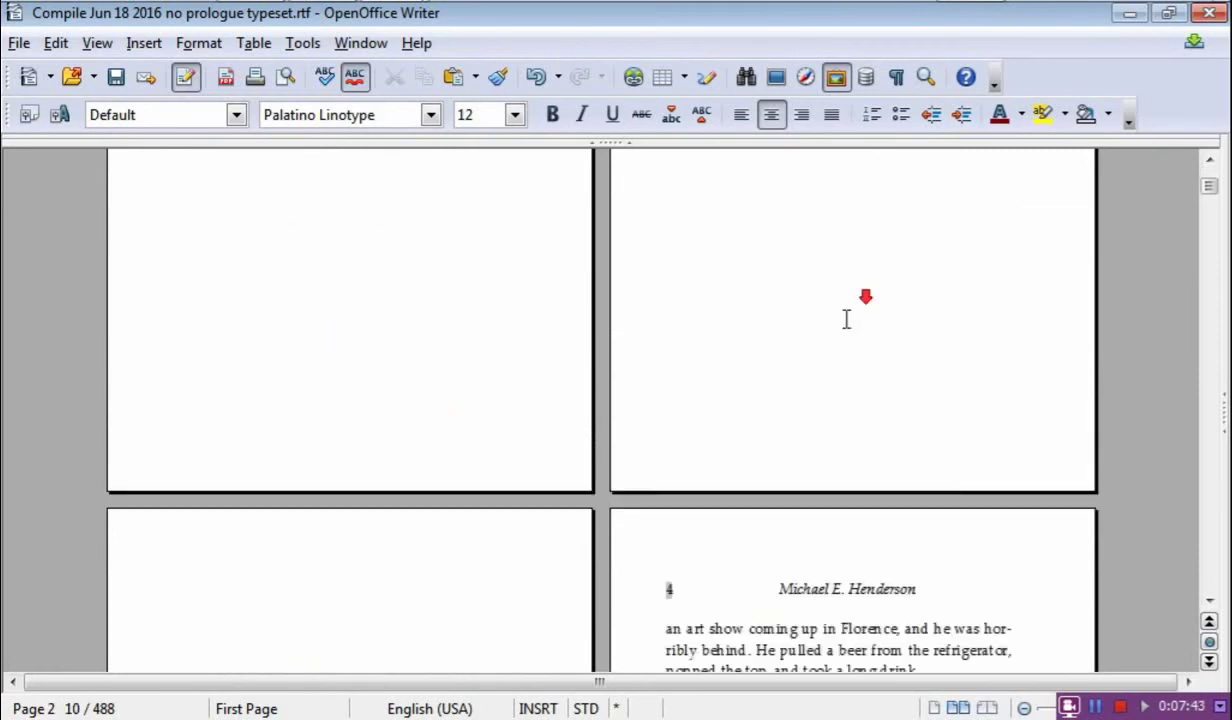
{"action": "scroll", "coordinate": [879, 290], "scroll_direction": "up", "scroll_amount": 2}
{"action": "scroll", "coordinate": [879, 290], "scroll_direction": "up", "scroll_amount": 3}
{"action": "left_click", "coordinate": [795, 360]}
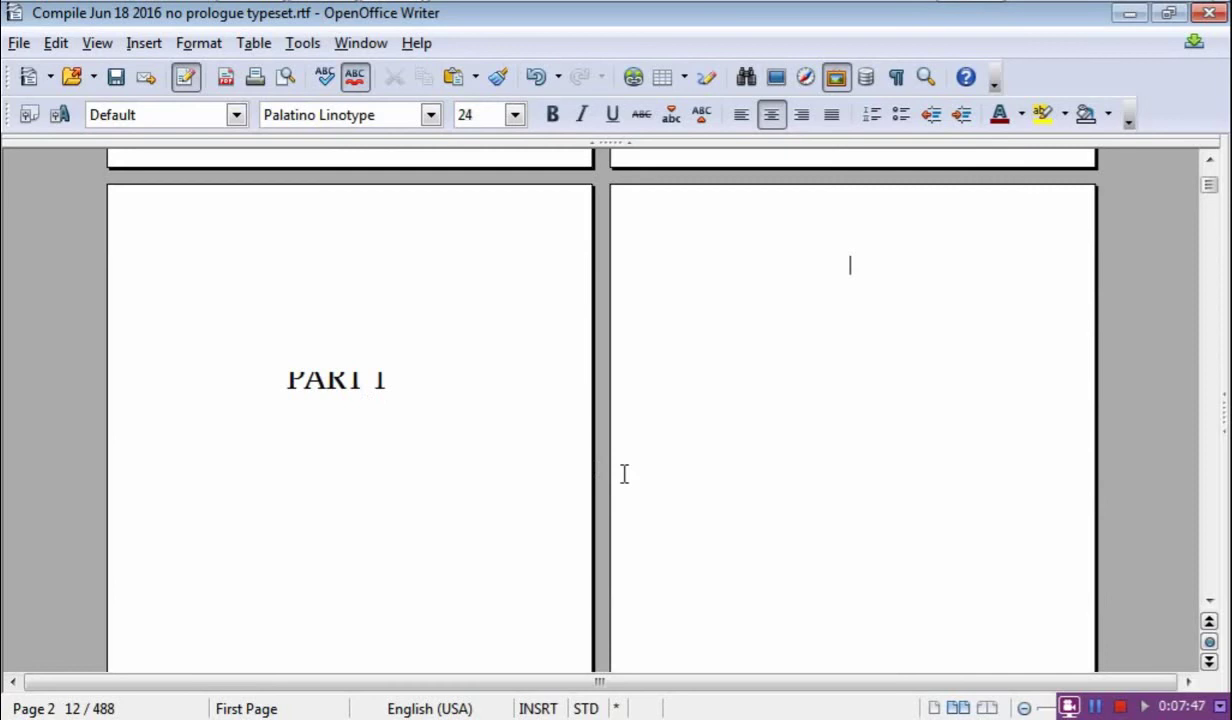
{"action": "scroll", "coordinate": [633, 422], "scroll_direction": "down", "scroll_amount": 10}
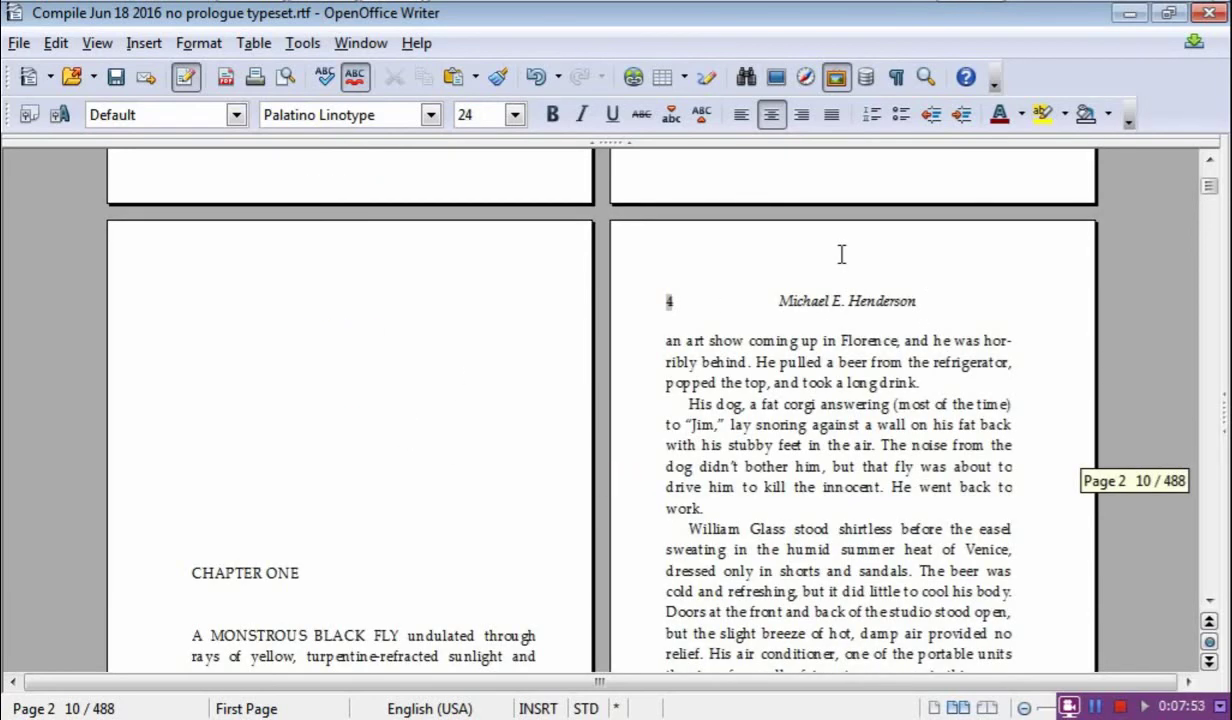
{"action": "scroll", "coordinate": [723, 201], "scroll_direction": "up", "scroll_amount": 4}
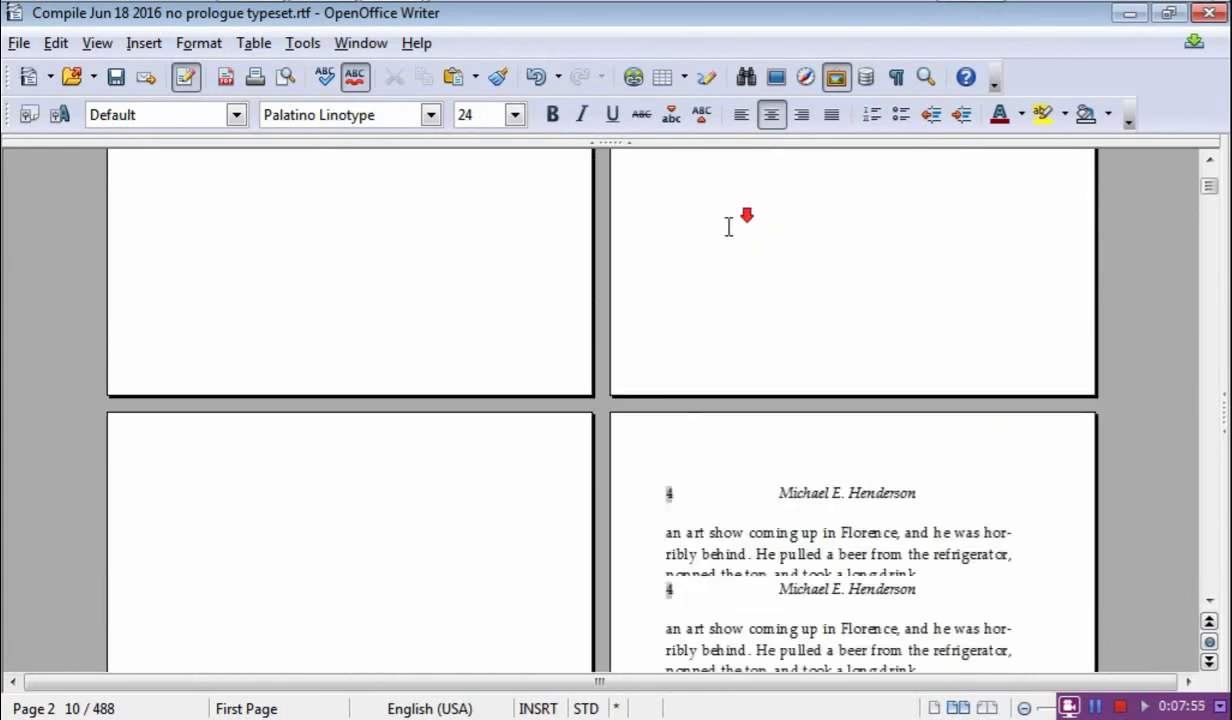
{"action": "scroll", "coordinate": [729, 226], "scroll_direction": "down", "scroll_amount": 8}
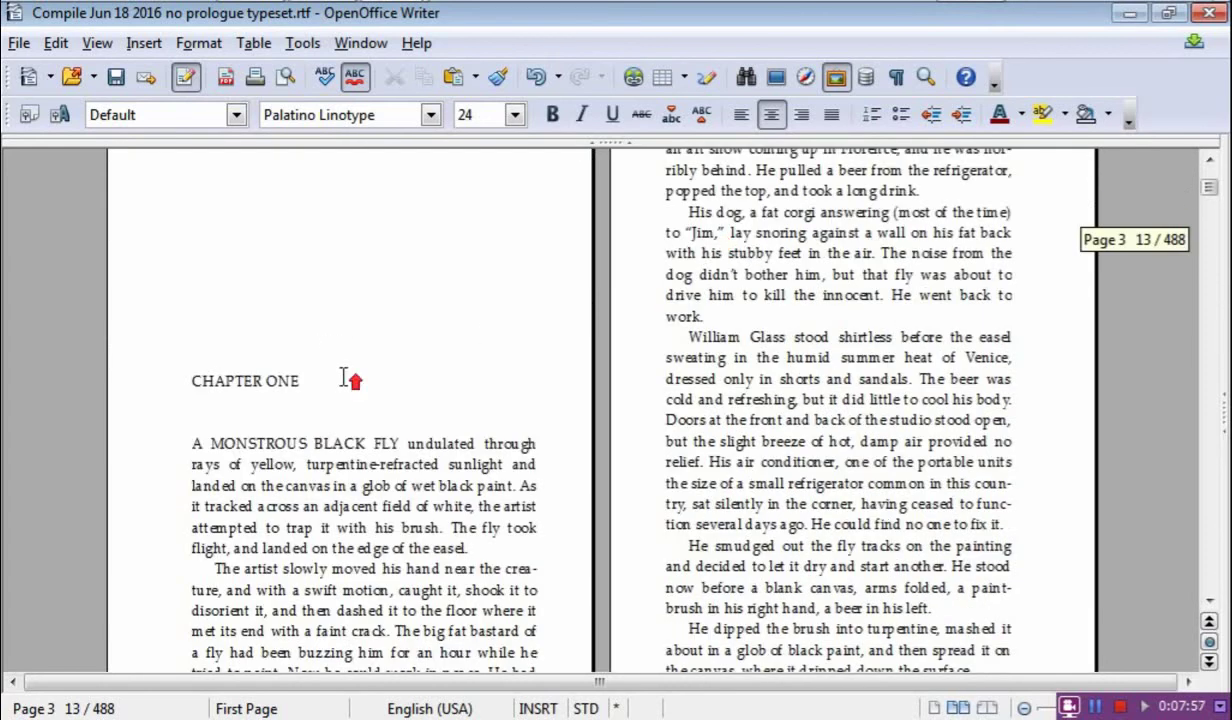
{"action": "scroll", "coordinate": [350, 380], "scroll_direction": "up", "scroll_amount": 4}
{"action": "scroll", "coordinate": [313, 451], "scroll_direction": "up", "scroll_amount": 3}
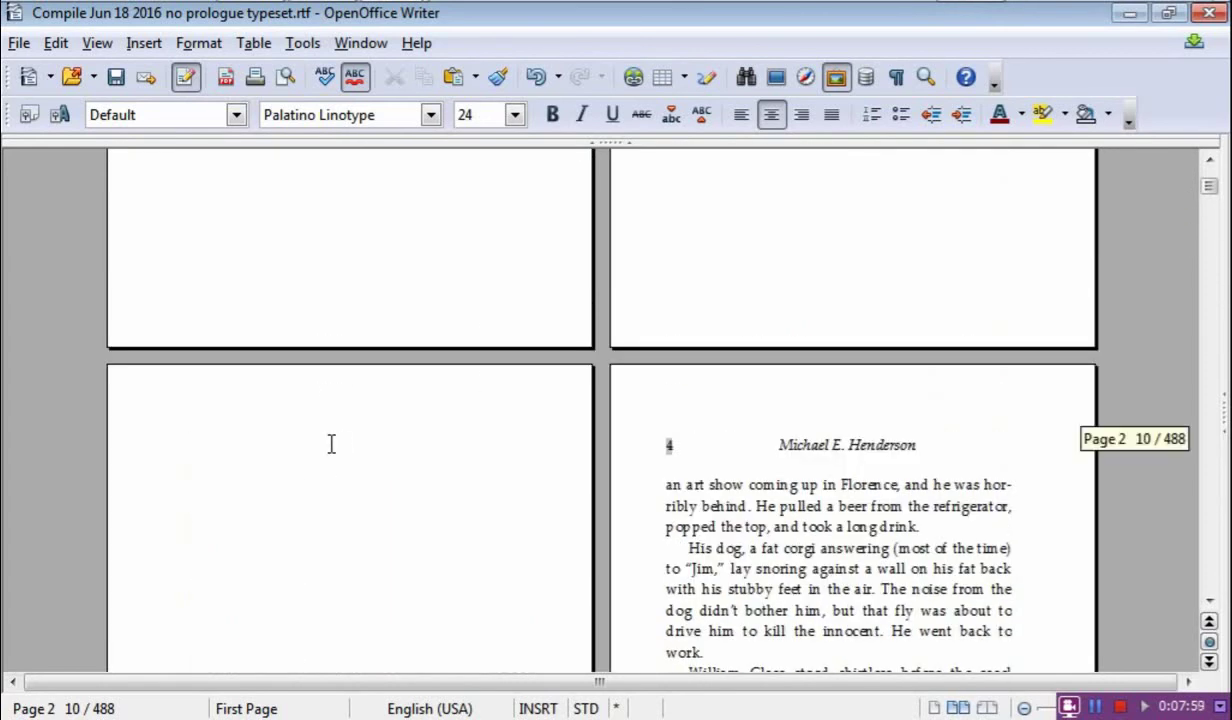
{"action": "scroll", "coordinate": [330, 443], "scroll_direction": "down", "scroll_amount": 2}
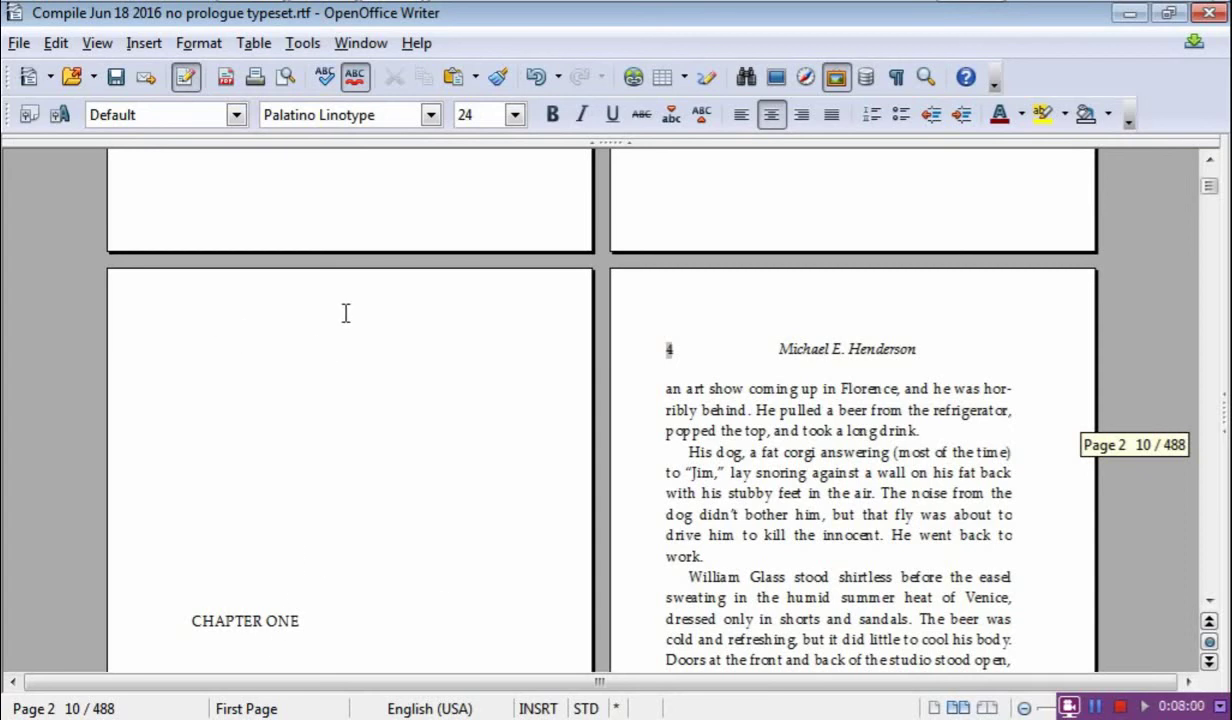
{"action": "left_click", "coordinate": [280, 387]}
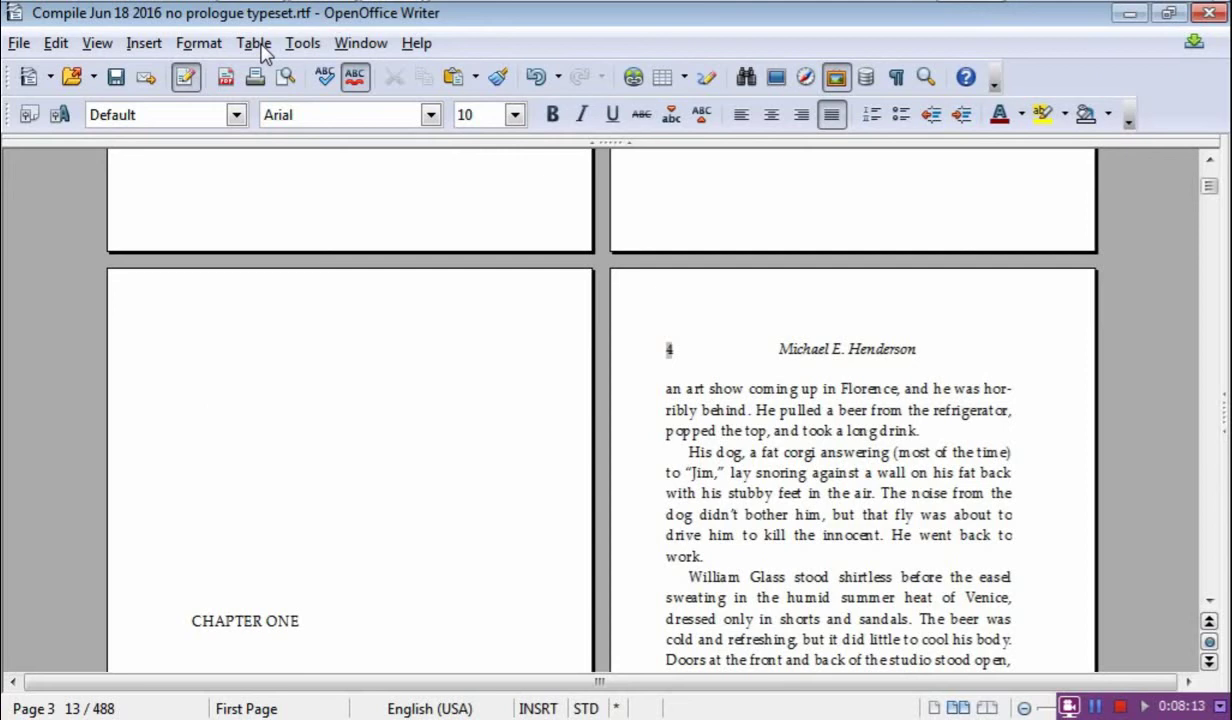
Review the First Page style's size and margins, keep Left Page as its next style, and confirm.
{"action": "left_click", "coordinate": [199, 43]}
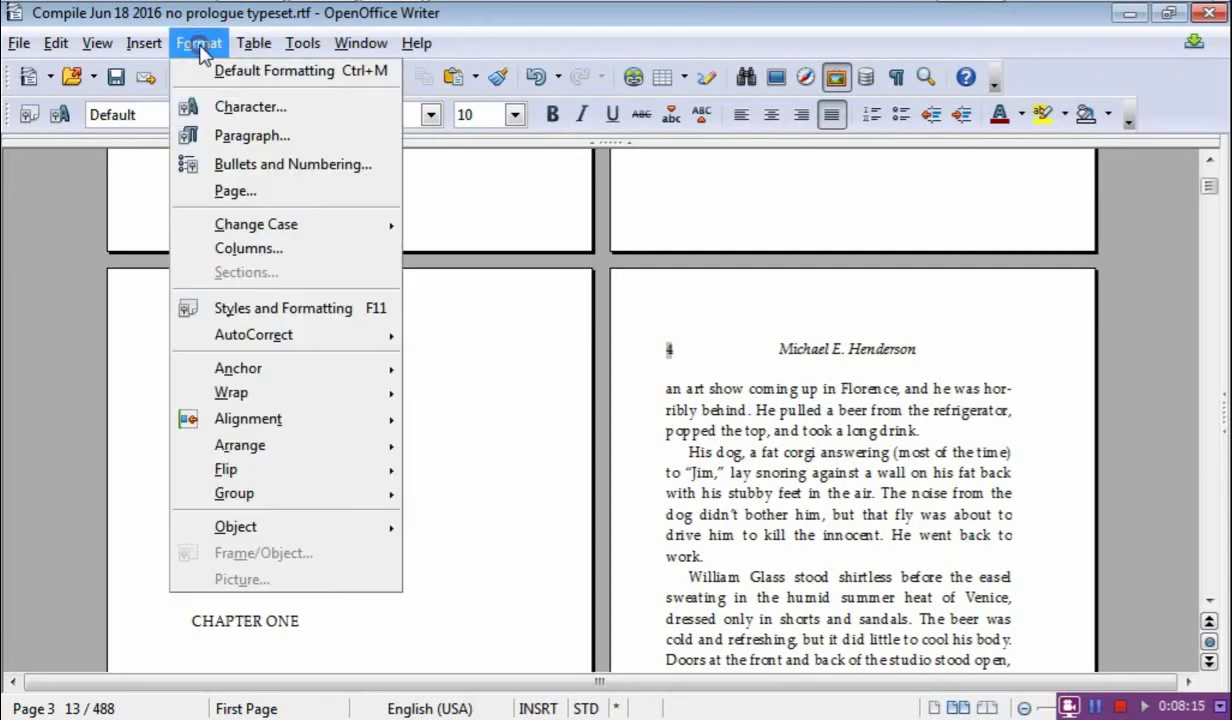
{"action": "left_click", "coordinate": [199, 43]}
{"action": "left_click", "coordinate": [253, 43]}
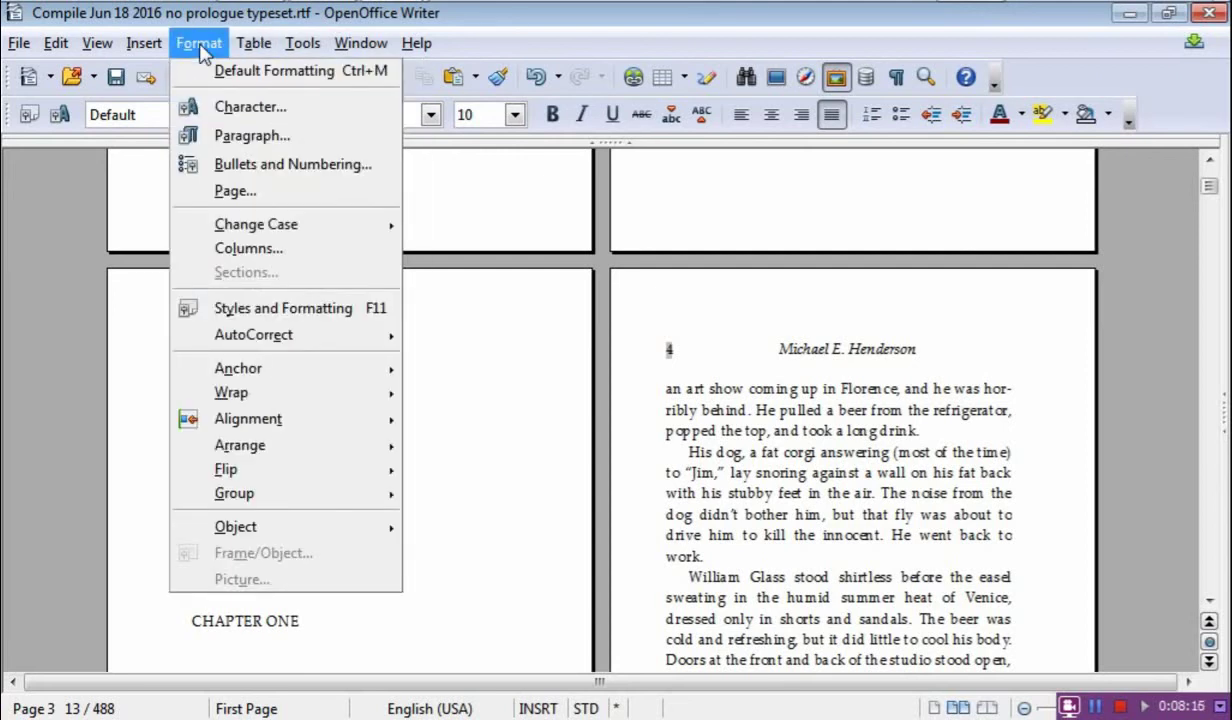
{"action": "left_click", "coordinate": [231, 188]}
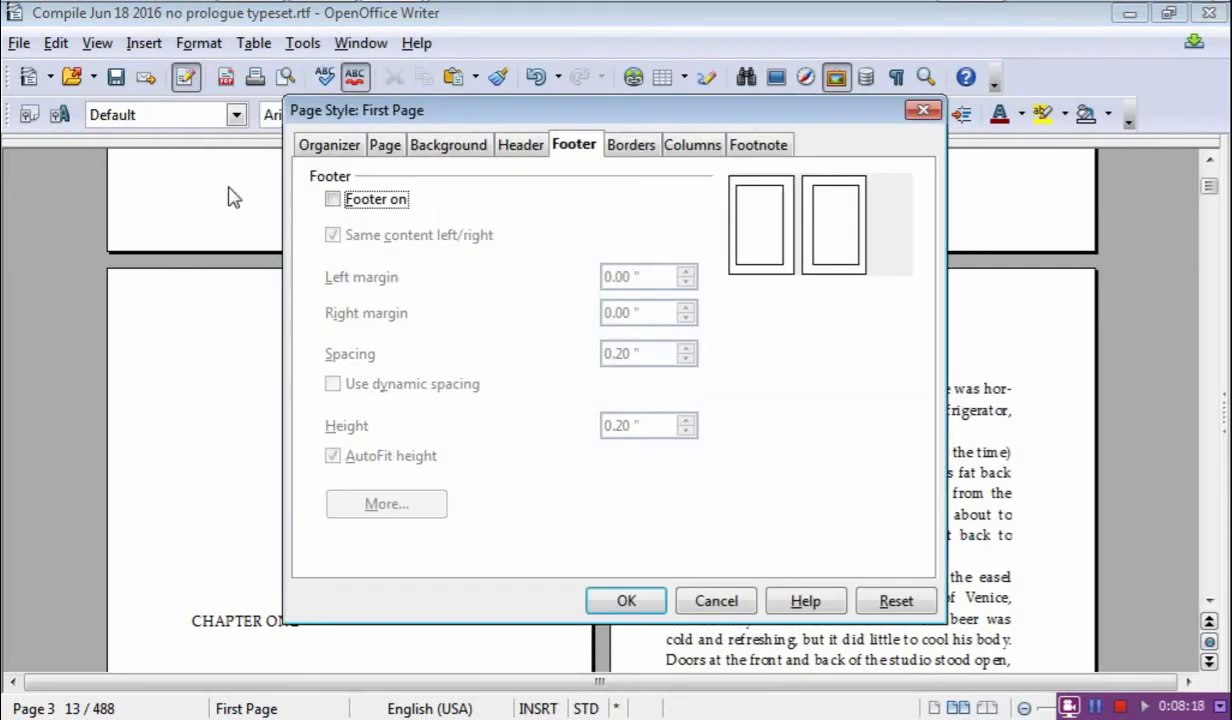
{"action": "left_click", "coordinate": [386, 147]}
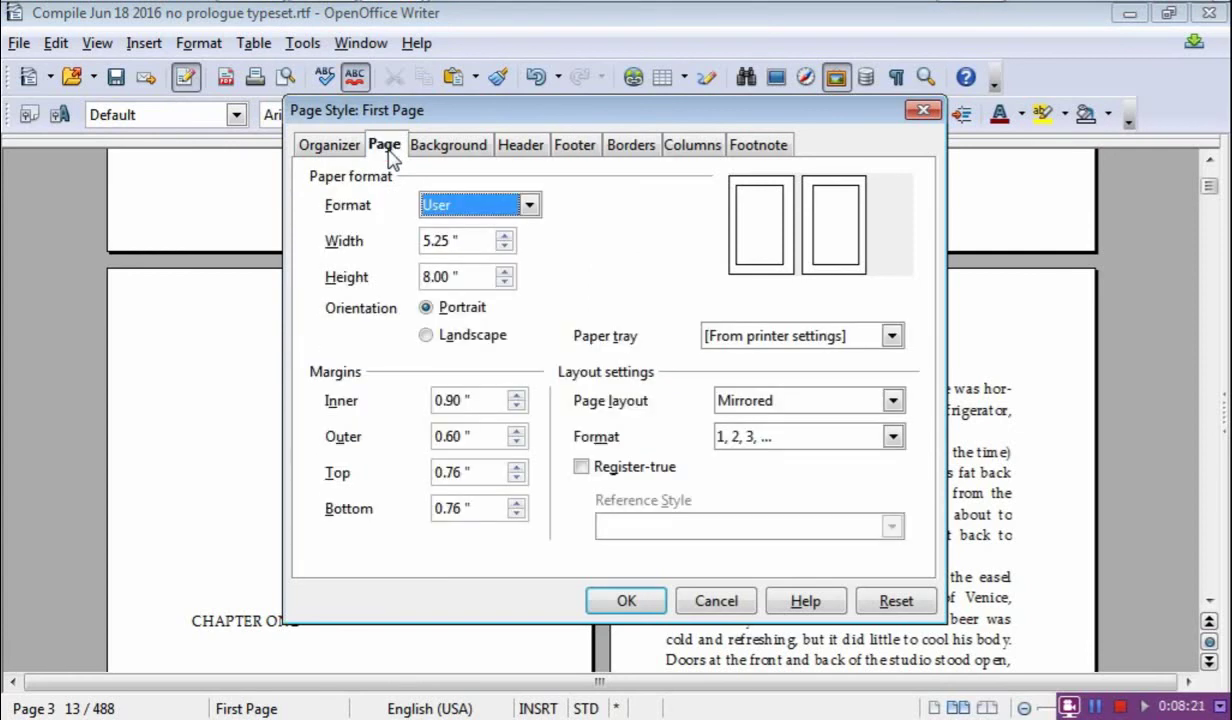
{"action": "left_click", "coordinate": [327, 147]}
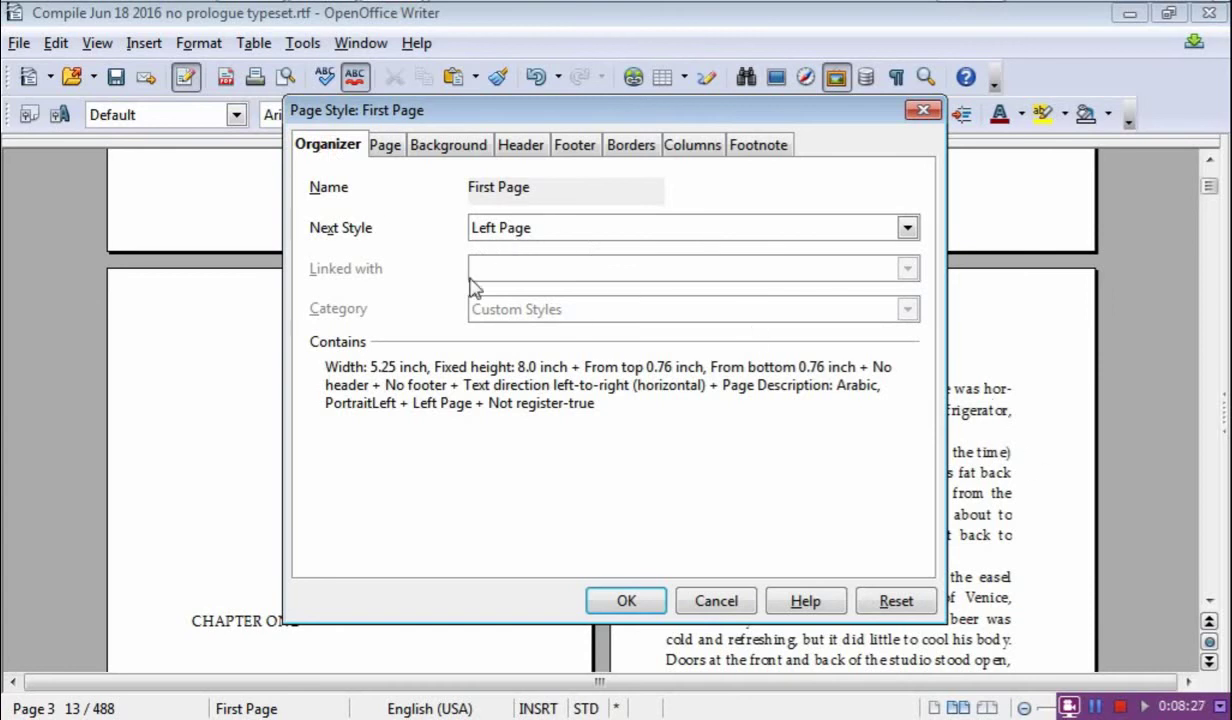
{"action": "left_click", "coordinate": [907, 228]}
{"action": "left_click", "coordinate": [907, 228]}
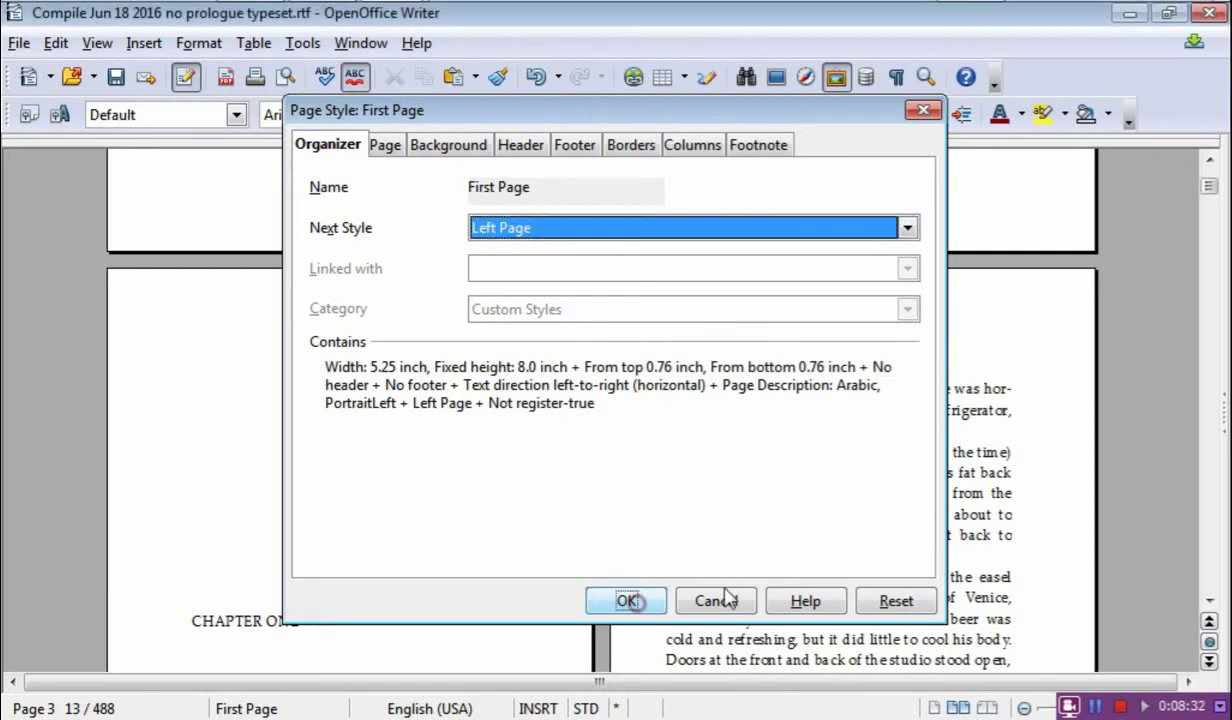
{"action": "left_click", "coordinate": [626, 601]}
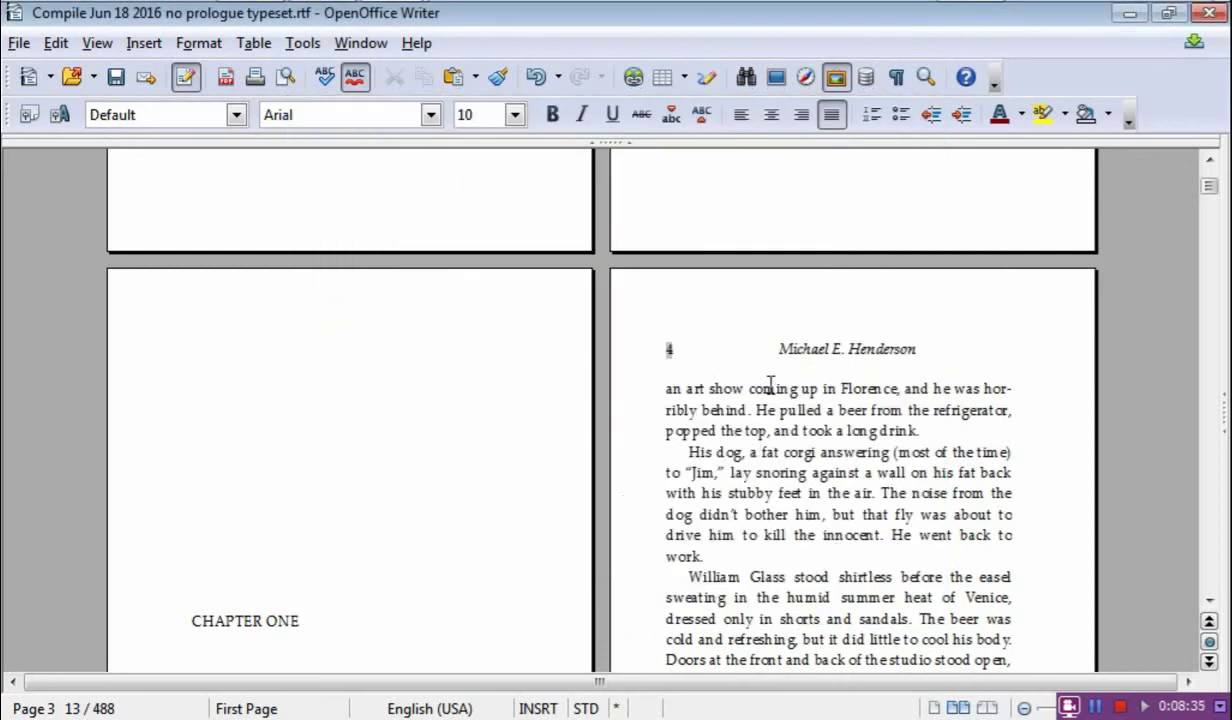
{"action": "scroll", "coordinate": [770, 385], "scroll_direction": "down", "scroll_amount": 2}
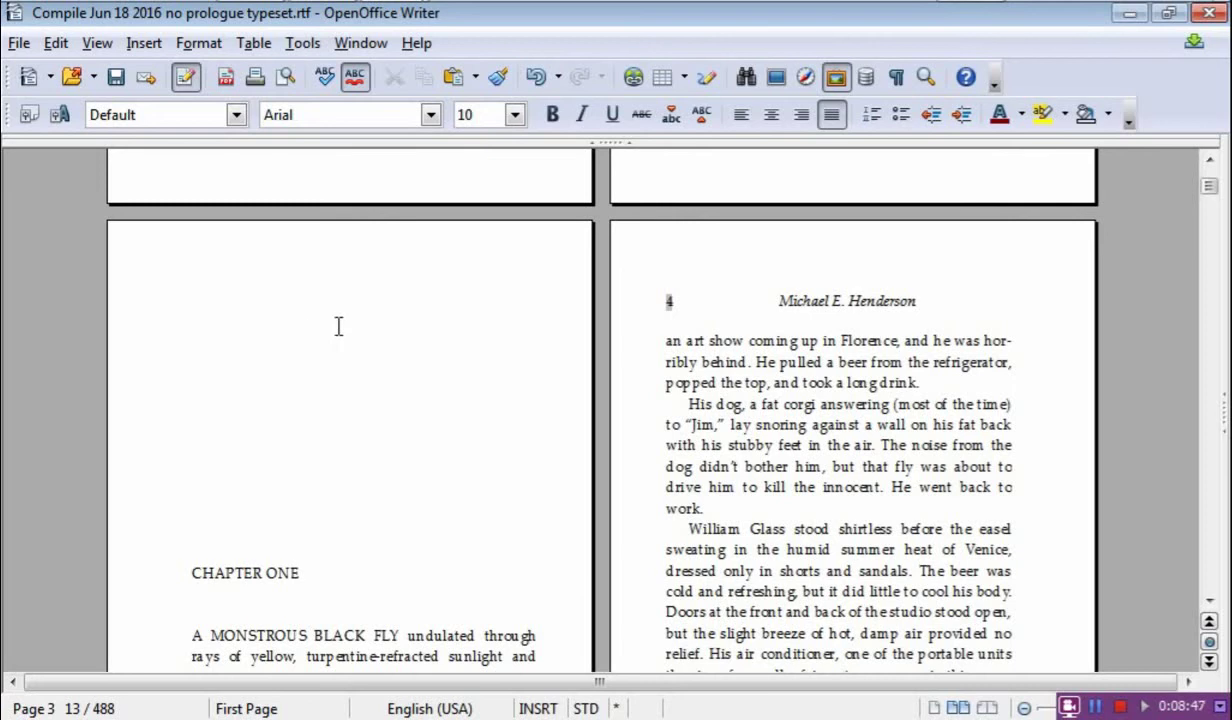
{"action": "scroll", "coordinate": [337, 330], "scroll_direction": "up", "scroll_amount": 15}
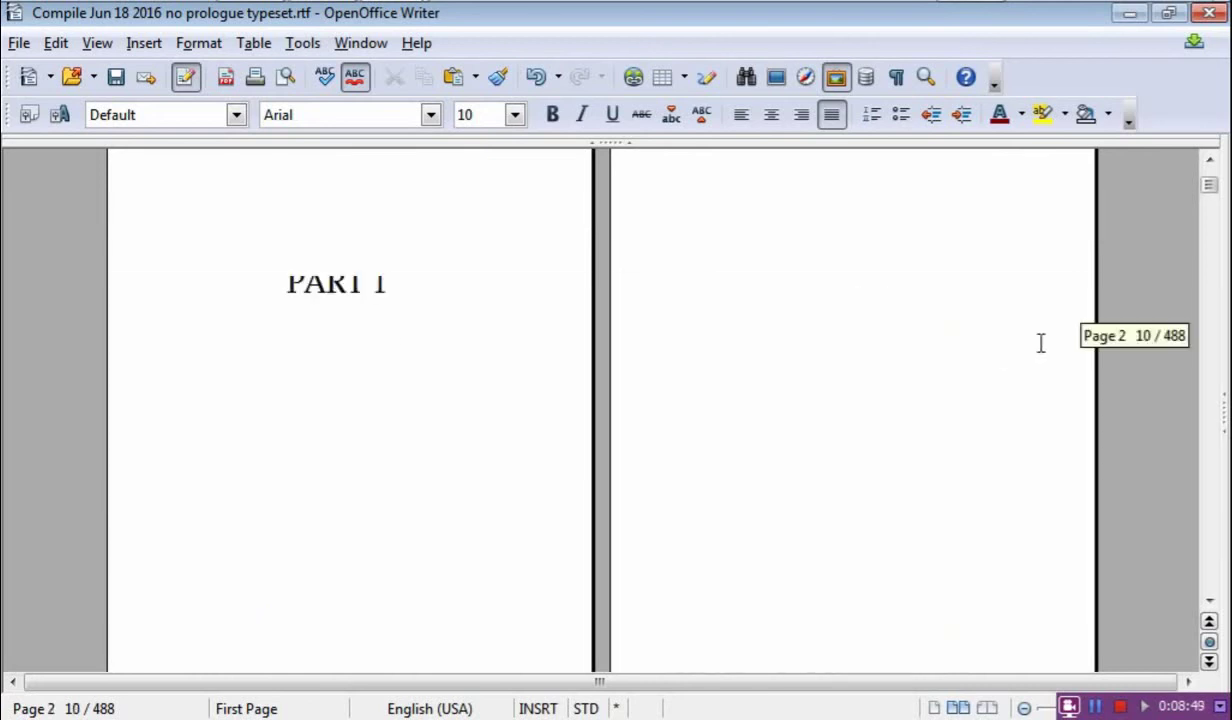
{"action": "left_click_drag", "start_coordinate": [1208, 192], "coordinate": [1207, 180]}
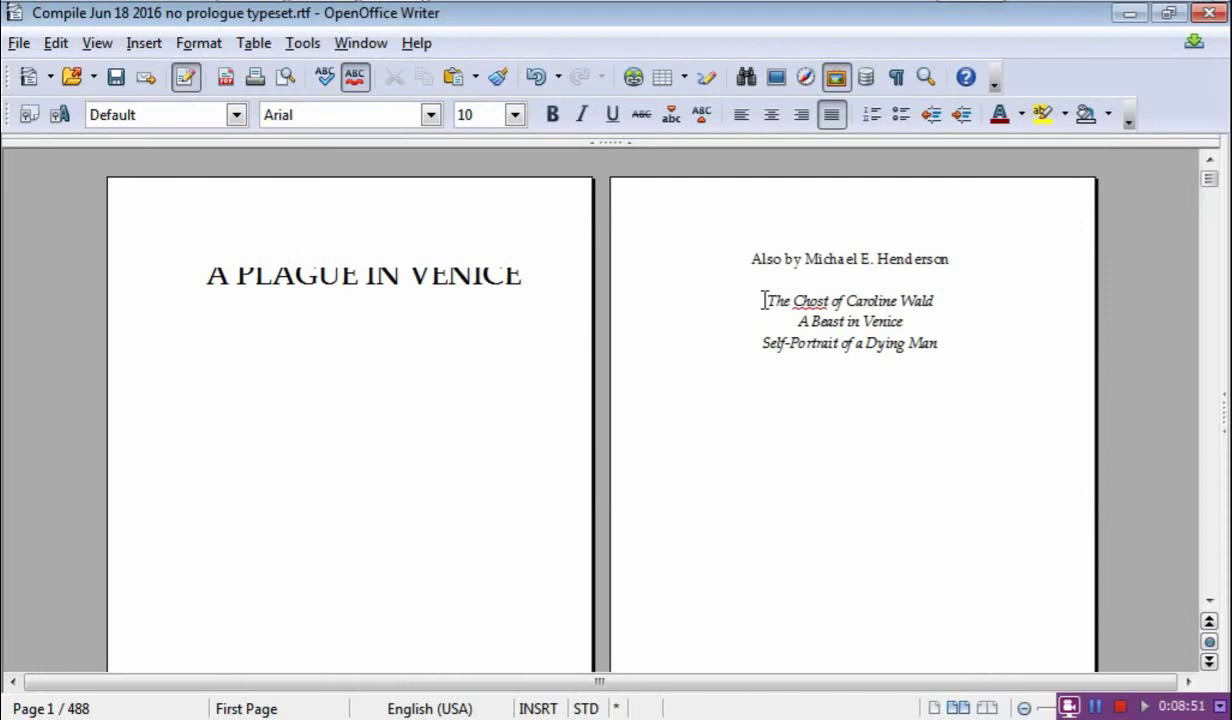
{"action": "left_click", "coordinate": [372, 278]}
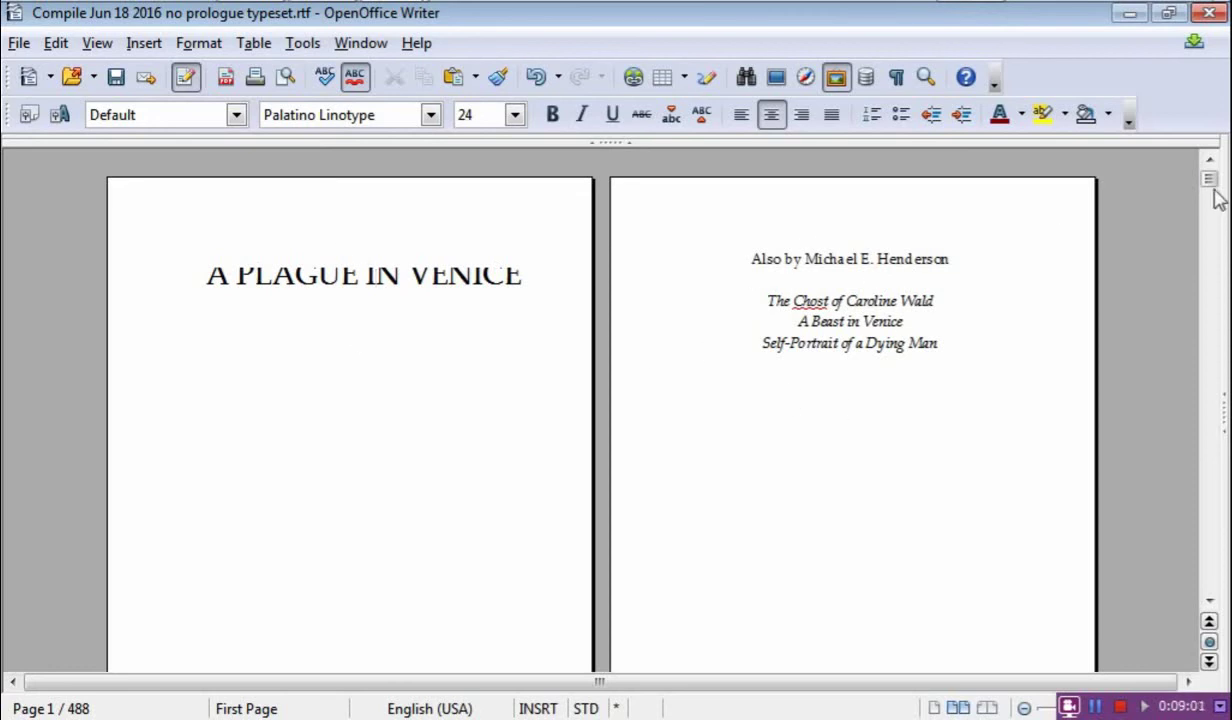
{"action": "left_click_drag", "start_coordinate": [1211, 182], "coordinate": [1210, 190]}
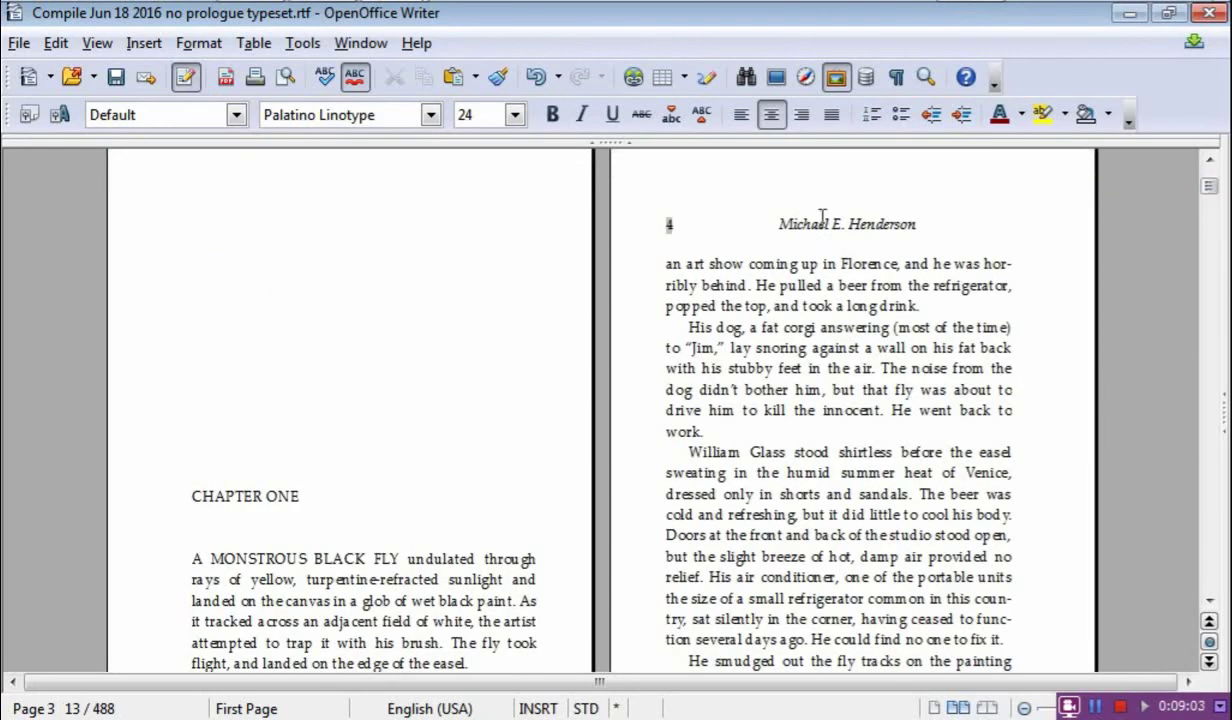
{"action": "scroll", "coordinate": [866, 330], "scroll_direction": "up", "scroll_amount": 2}
{"action": "left_click", "coordinate": [789, 370]}
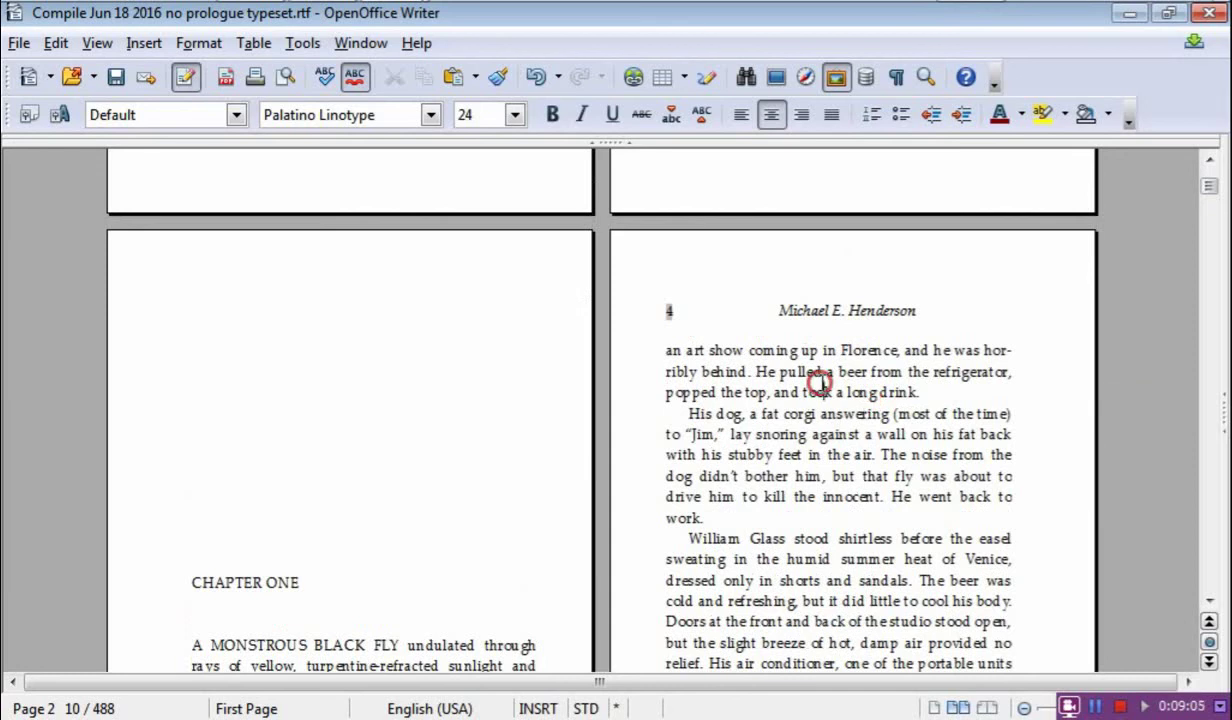
{"action": "scroll", "coordinate": [377, 489], "scroll_direction": "down", "scroll_amount": 3}
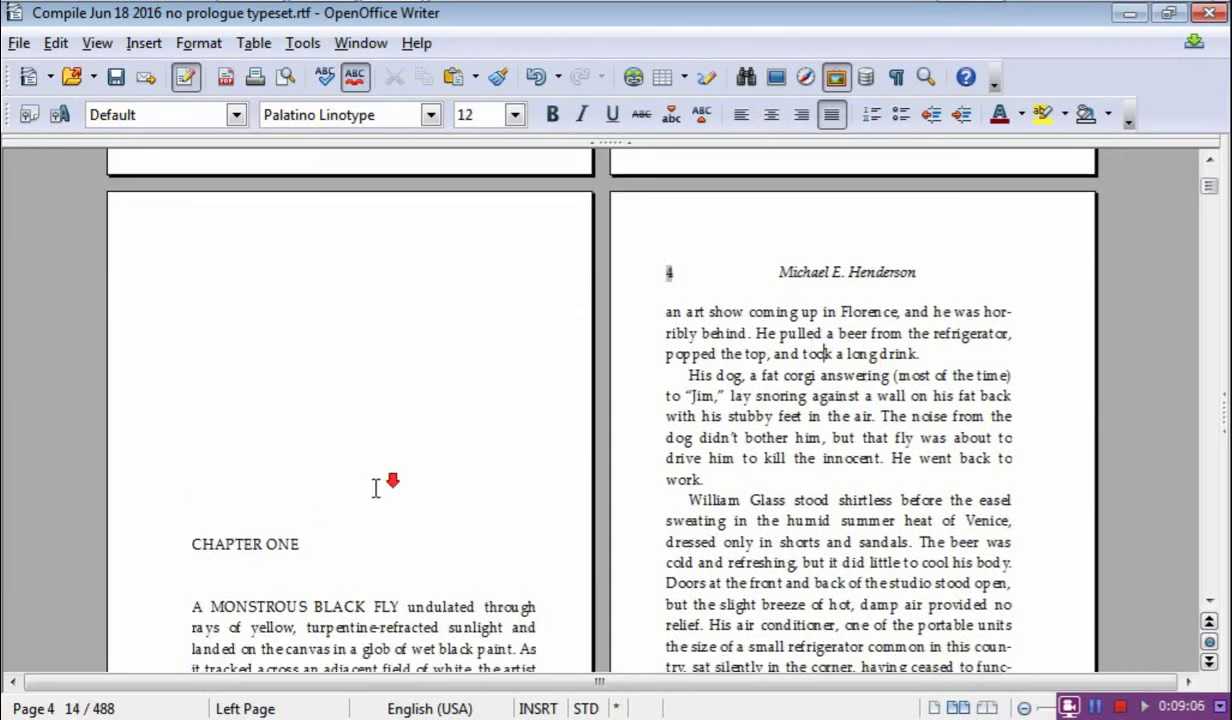
{"action": "scroll", "coordinate": [388, 388], "scroll_direction": "up", "scroll_amount": 3}
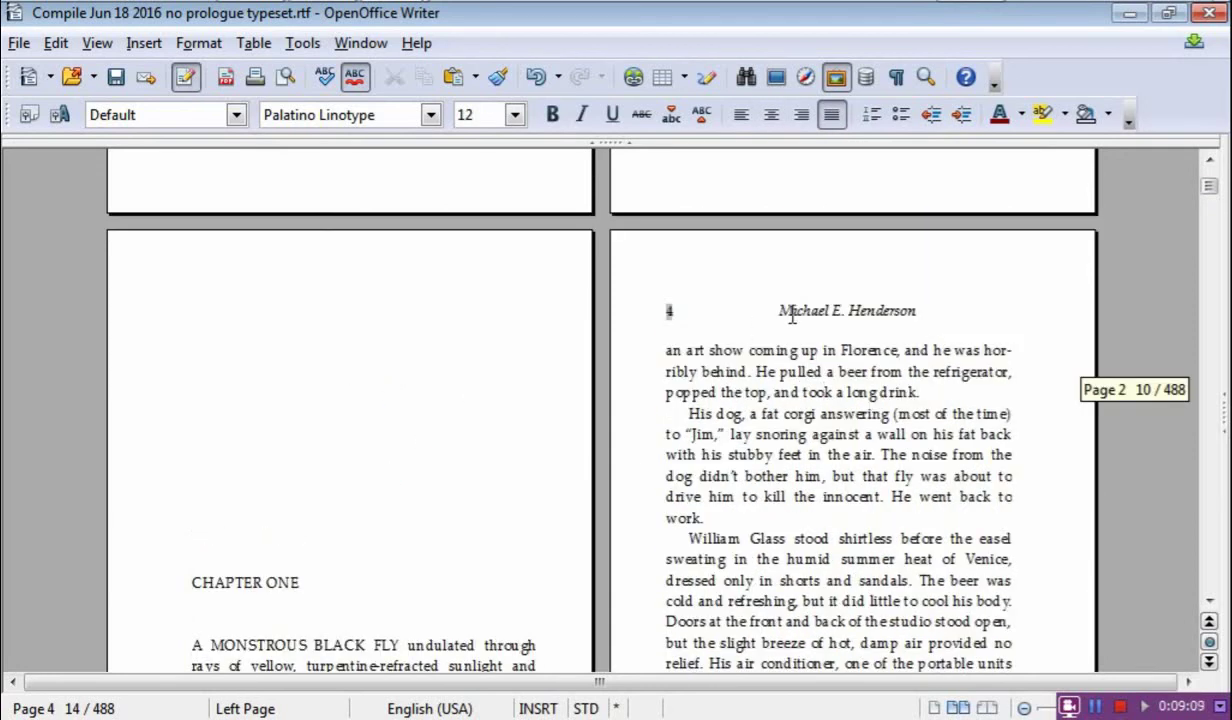
{"action": "scroll", "coordinate": [850, 318], "scroll_direction": "down", "scroll_amount": 1}
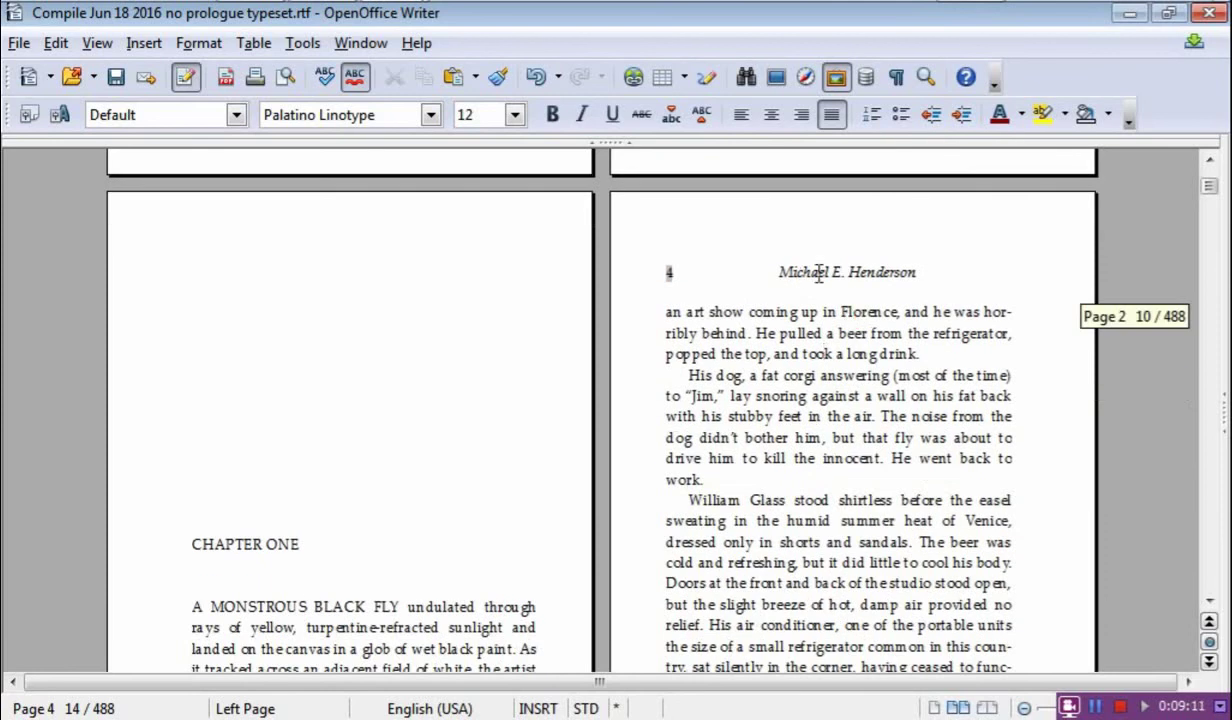
{"action": "left_click", "coordinate": [911, 284]}
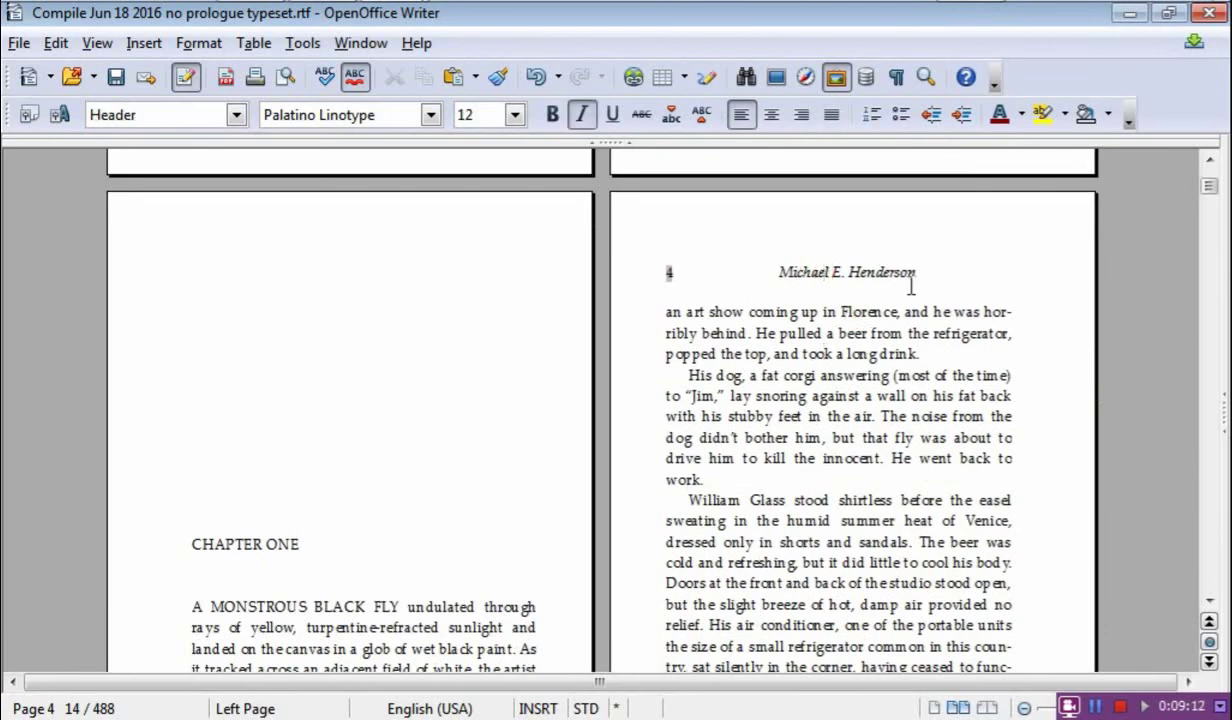
{"action": "left_click", "coordinate": [855, 395]}
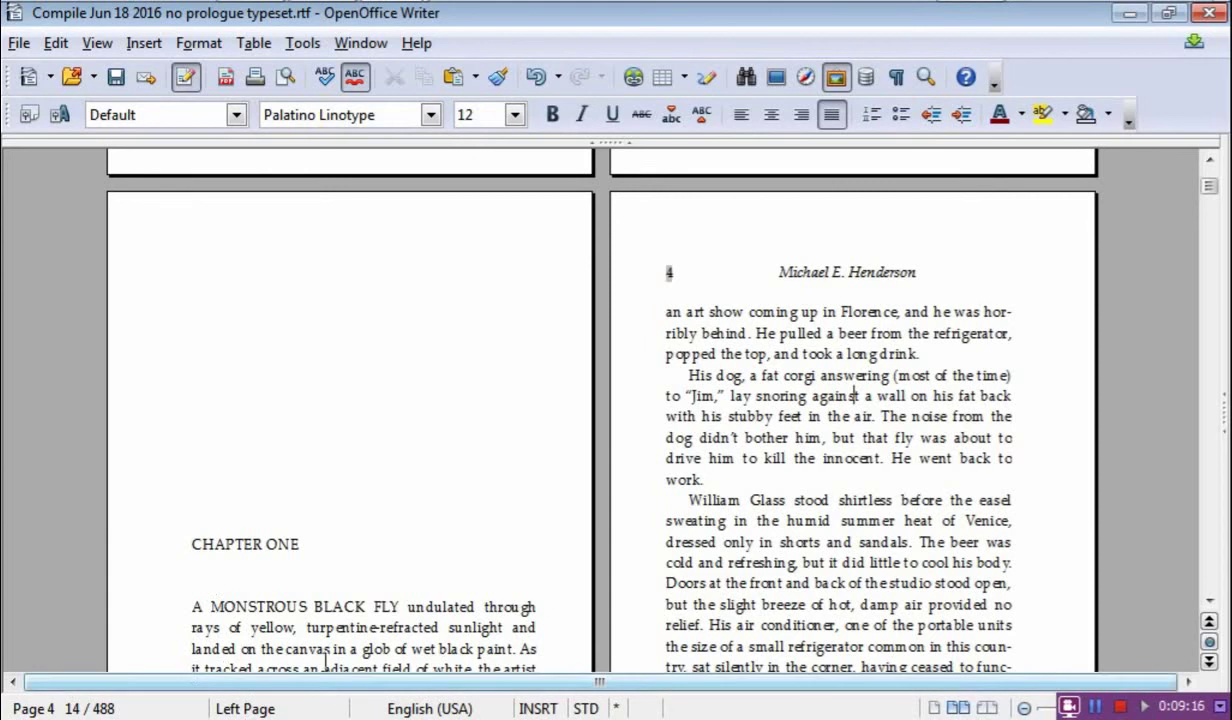
Review the Left Page style's mirrored size, margins and header (0.20 in spacing and height), then confirm.
{"action": "left_click", "coordinate": [200, 45]}
{"action": "left_click", "coordinate": [231, 192]}
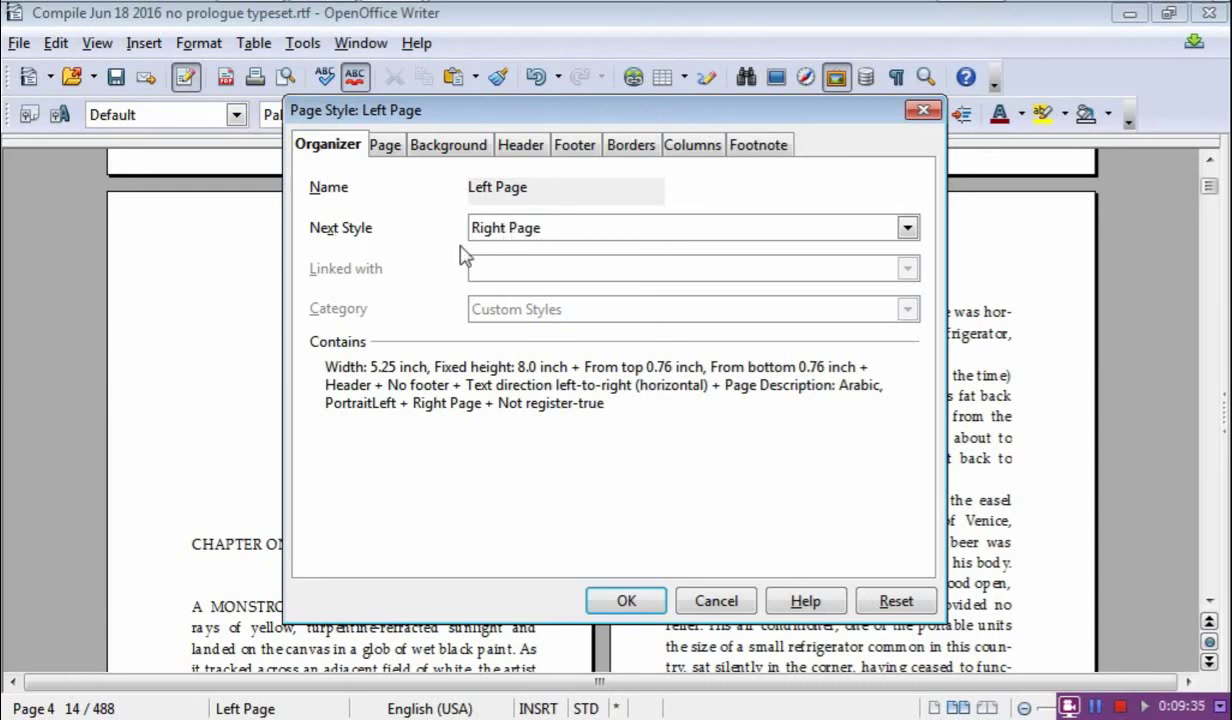
{"action": "left_click", "coordinate": [386, 146]}
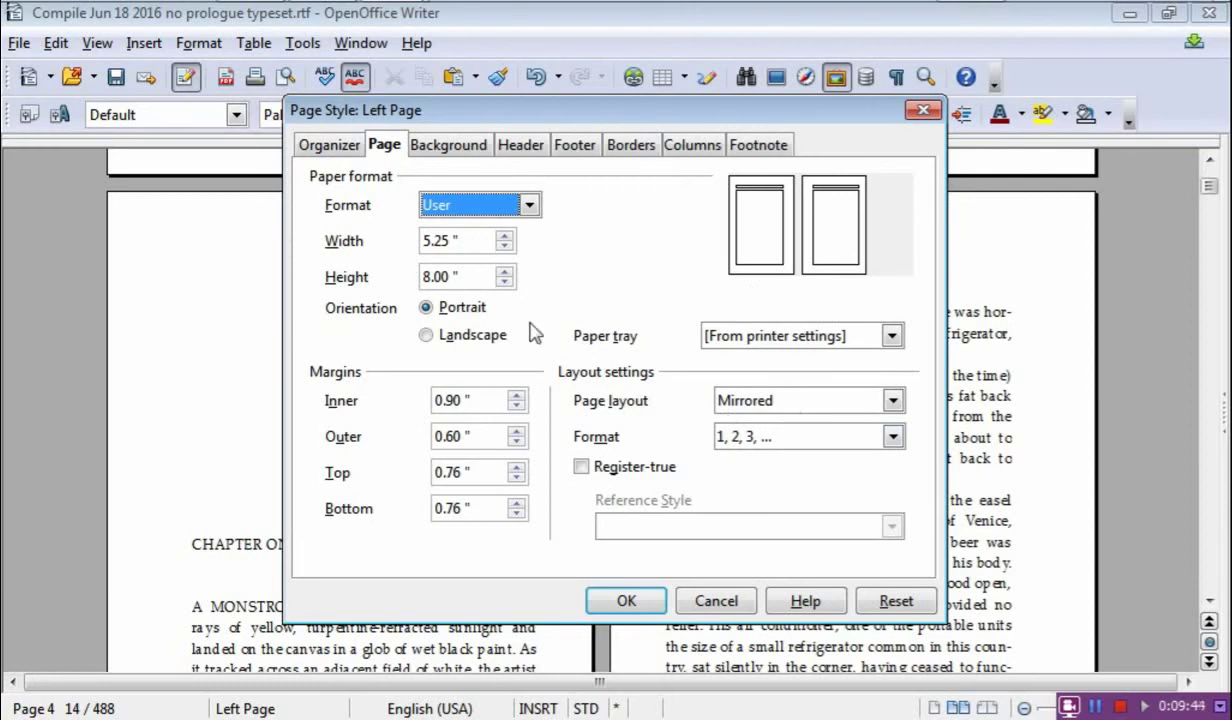
{"action": "left_click", "coordinate": [520, 145]}
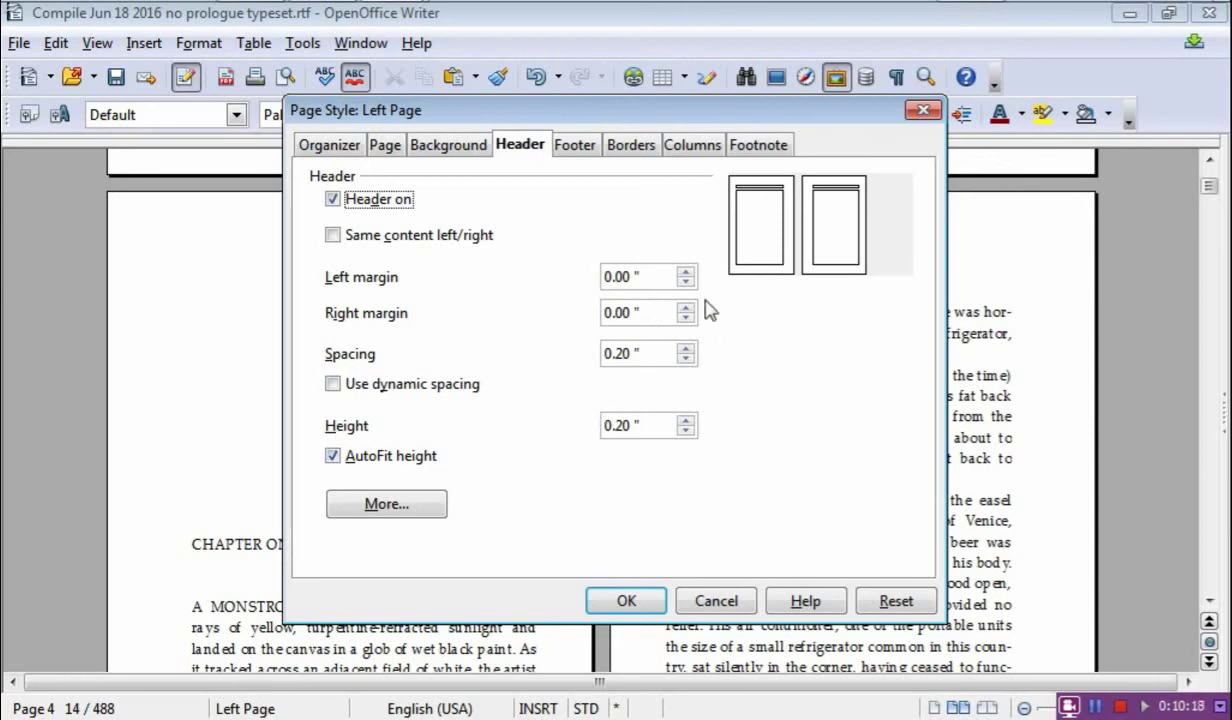
{"action": "left_click", "coordinate": [646, 601]}
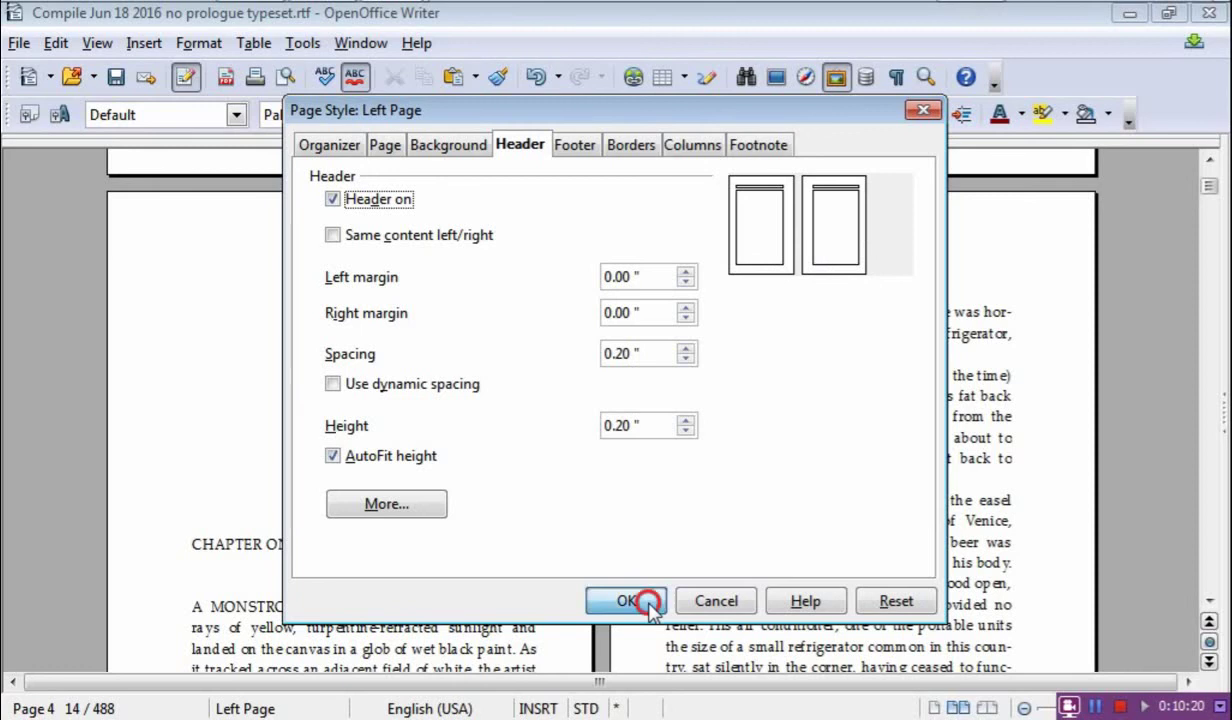
{"action": "scroll", "coordinate": [743, 510], "scroll_direction": "down", "scroll_amount": 10}
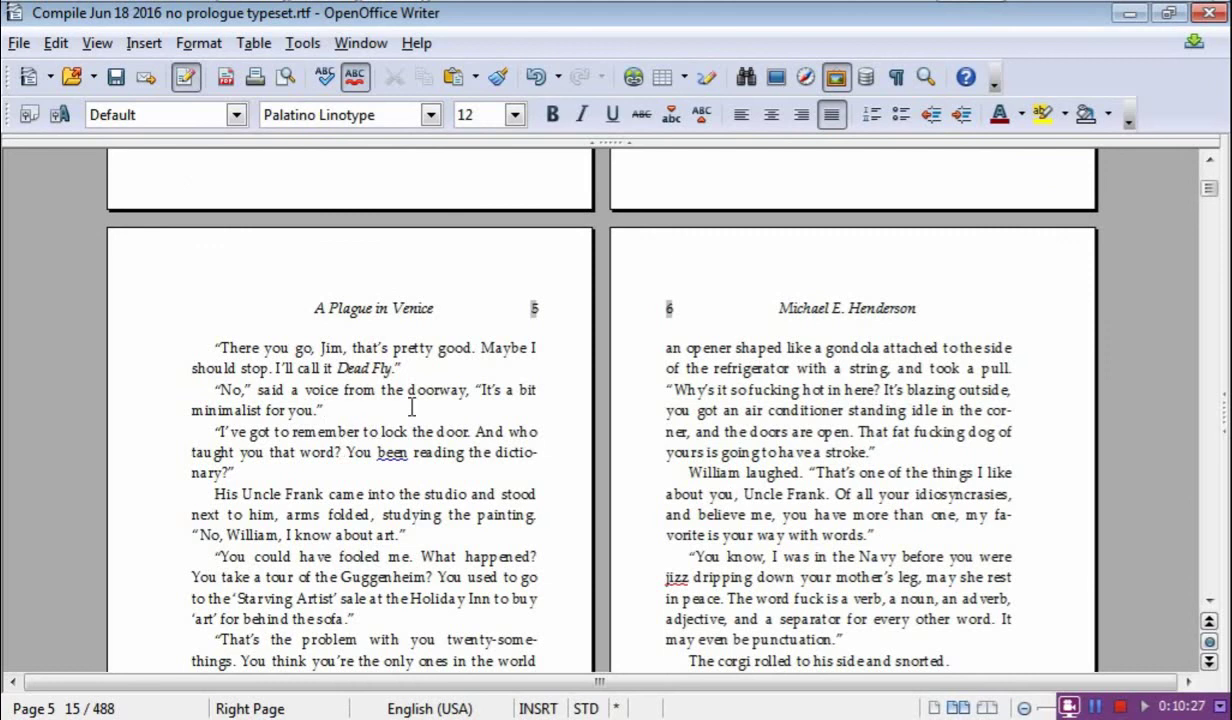
From page 5, keep the Right Page style's header with separate left/right content and confirm.
{"action": "left_click", "coordinate": [411, 407]}
{"action": "left_click", "coordinate": [197, 48]}
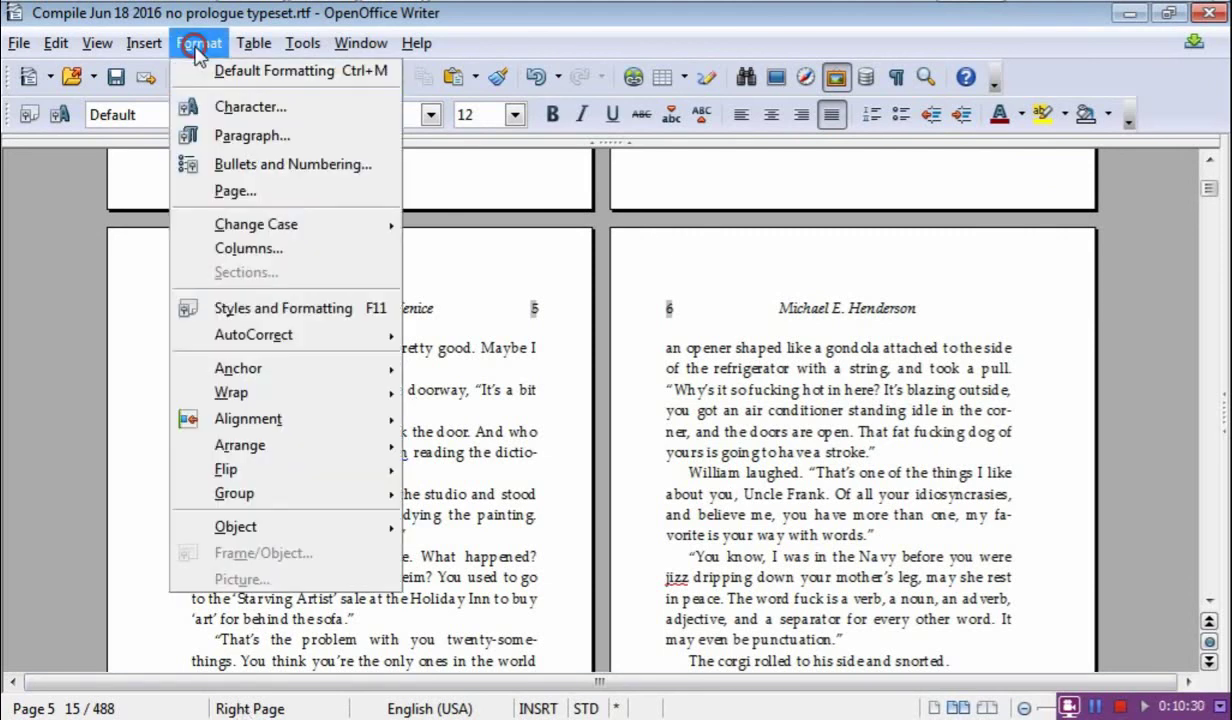
{"action": "left_click", "coordinate": [238, 191]}
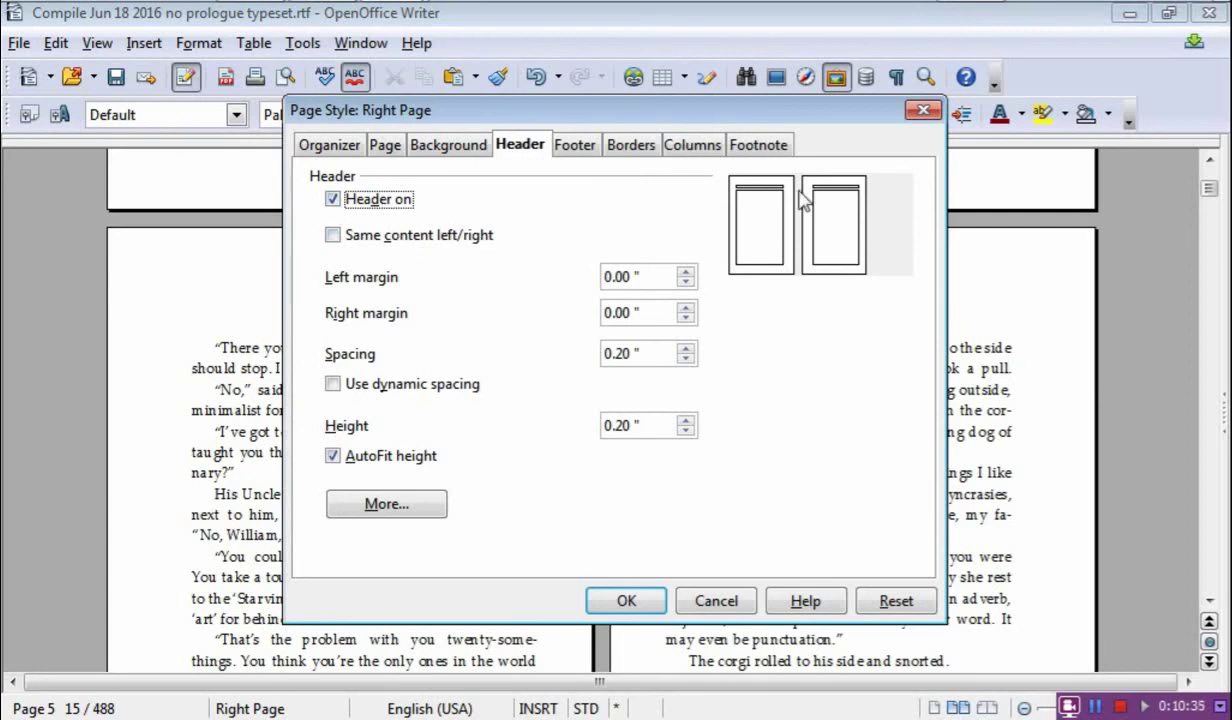
{"action": "left_click", "coordinate": [334, 236]}
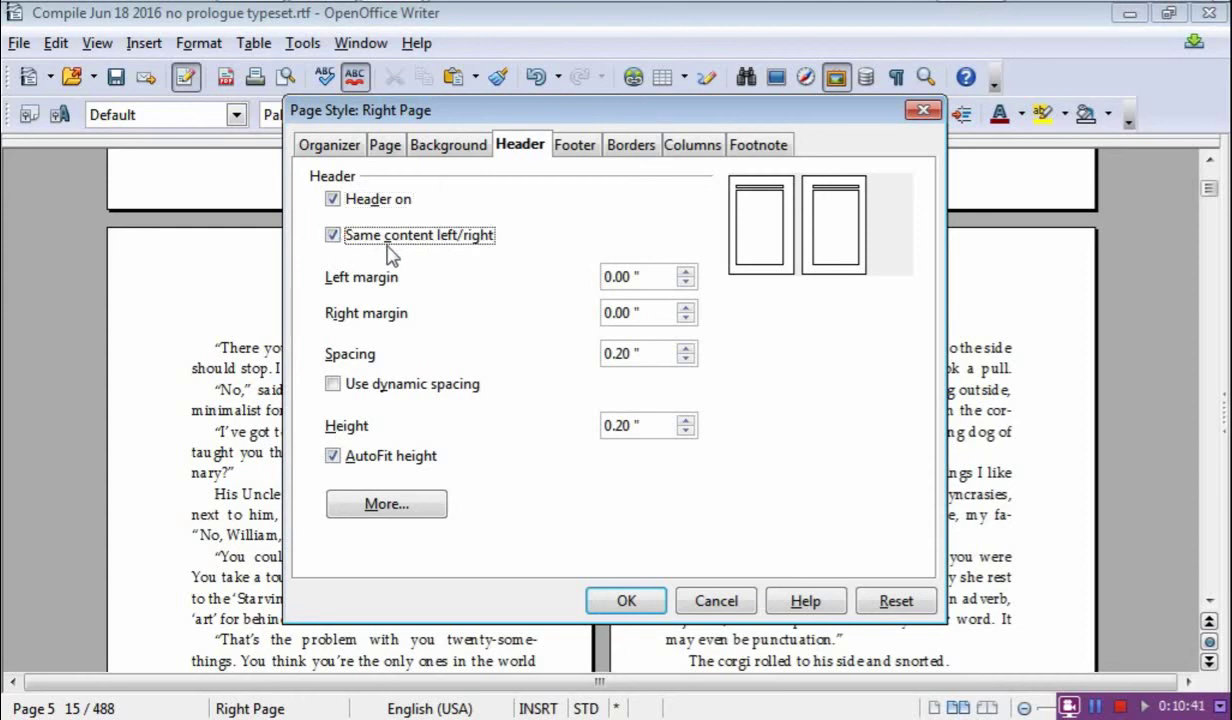
{"action": "left_click", "coordinate": [333, 235]}
{"action": "left_click", "coordinate": [628, 598]}
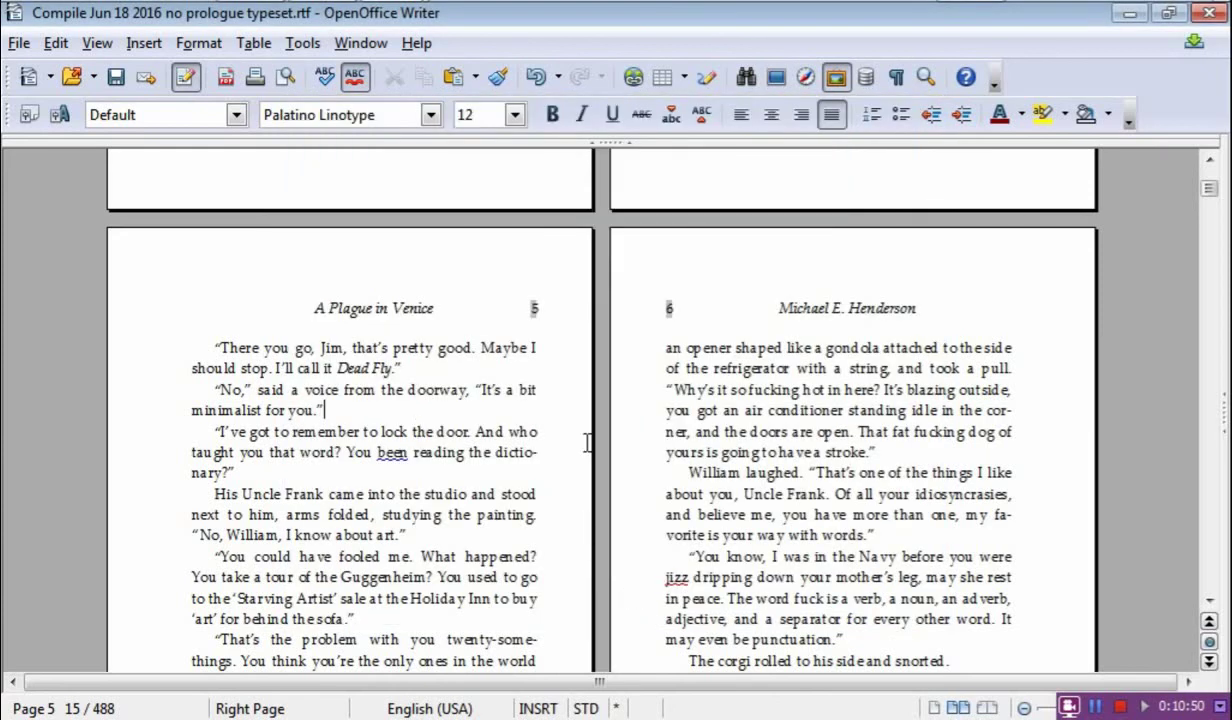
{"action": "scroll", "coordinate": [914, 527], "scroll_direction": "up", "scroll_amount": 3}
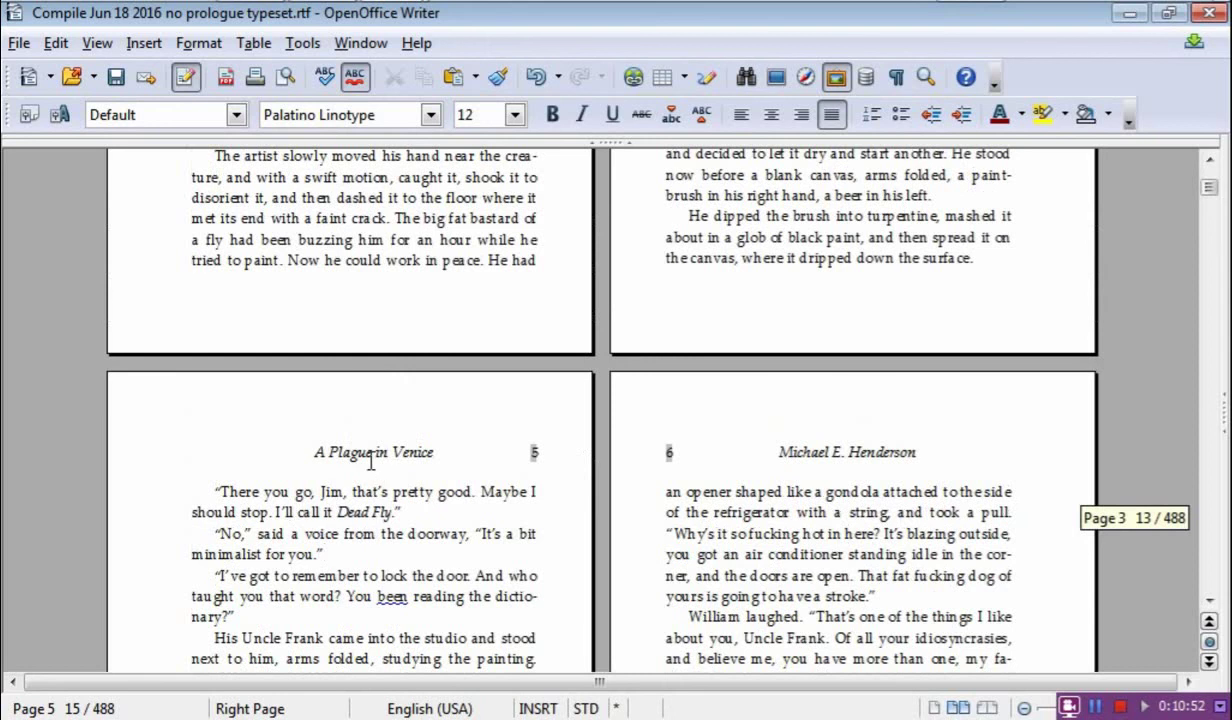
{"action": "scroll", "coordinate": [597, 463], "scroll_direction": "up", "scroll_amount": 14}
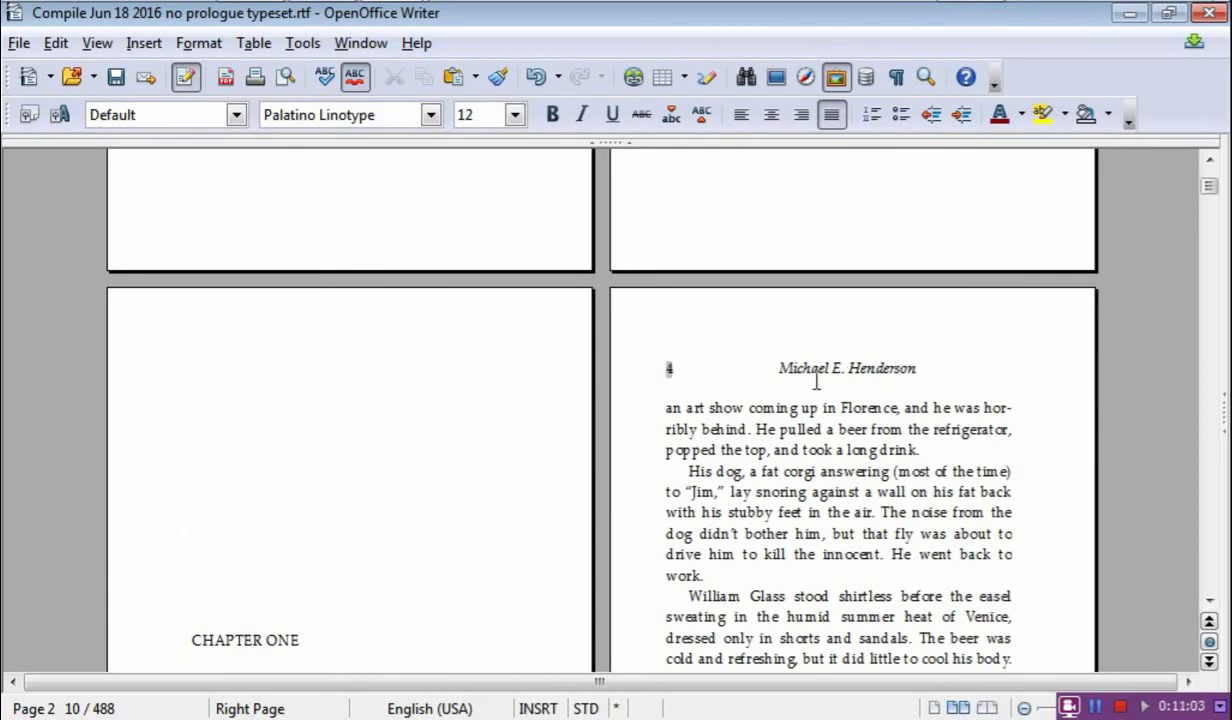
{"action": "scroll", "coordinate": [899, 372], "scroll_direction": "down", "scroll_amount": 10}
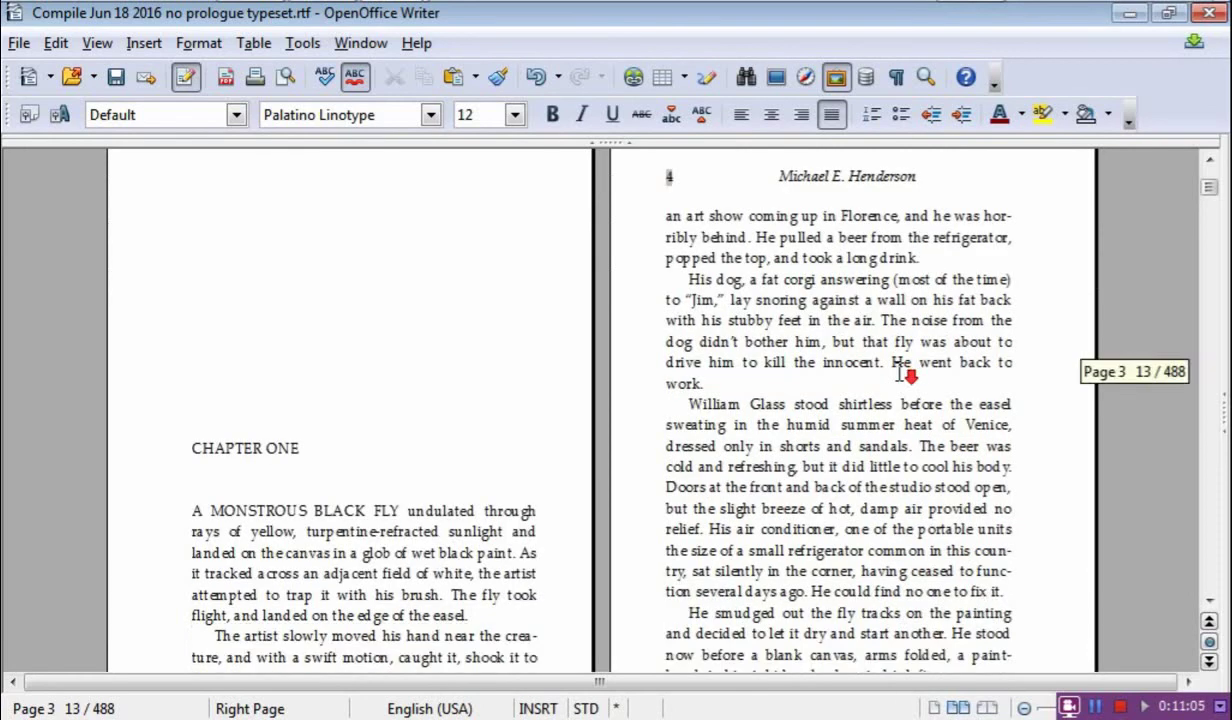
{"action": "scroll", "coordinate": [893, 381], "scroll_direction": "down", "scroll_amount": 3}
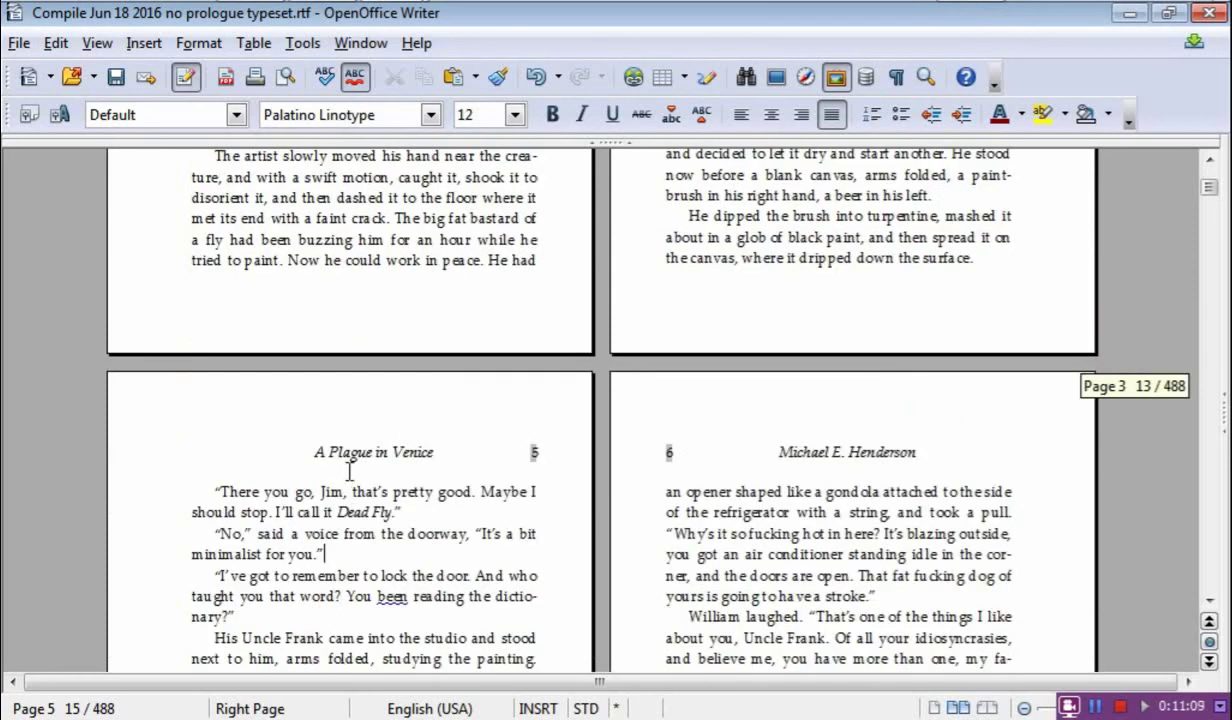
{"action": "scroll", "coordinate": [629, 489], "scroll_direction": "down", "scroll_amount": 13}
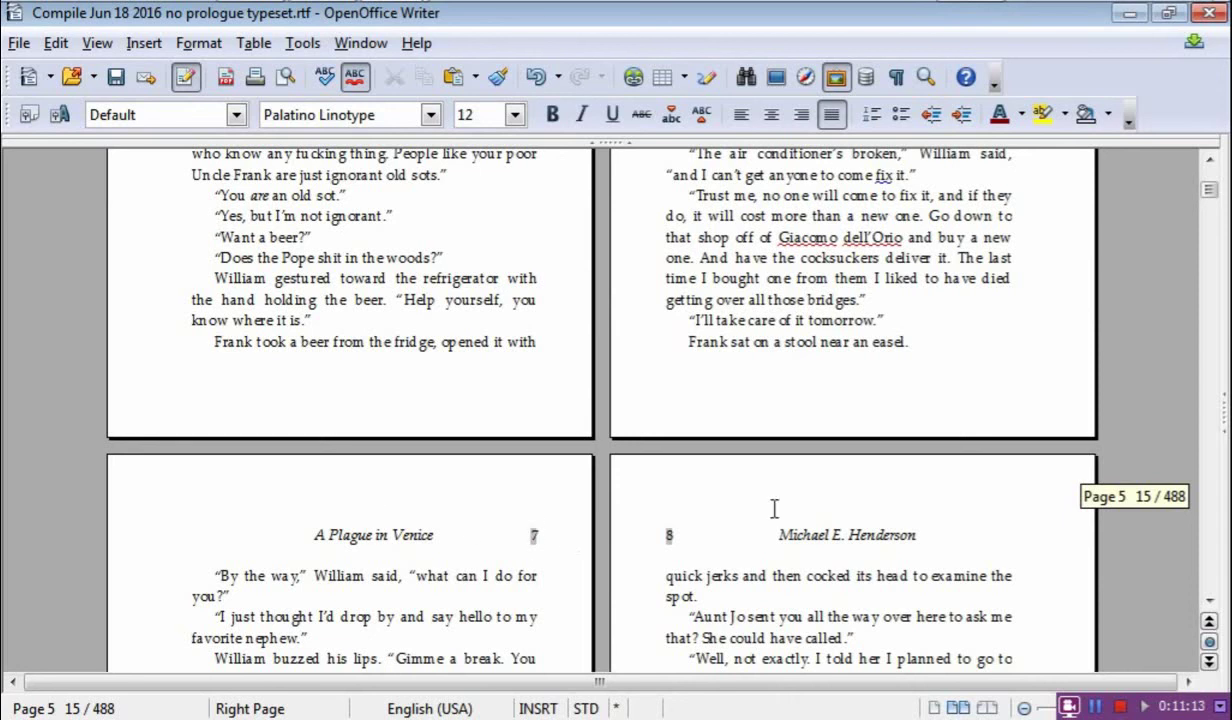
{"action": "left_click", "coordinate": [790, 525]}
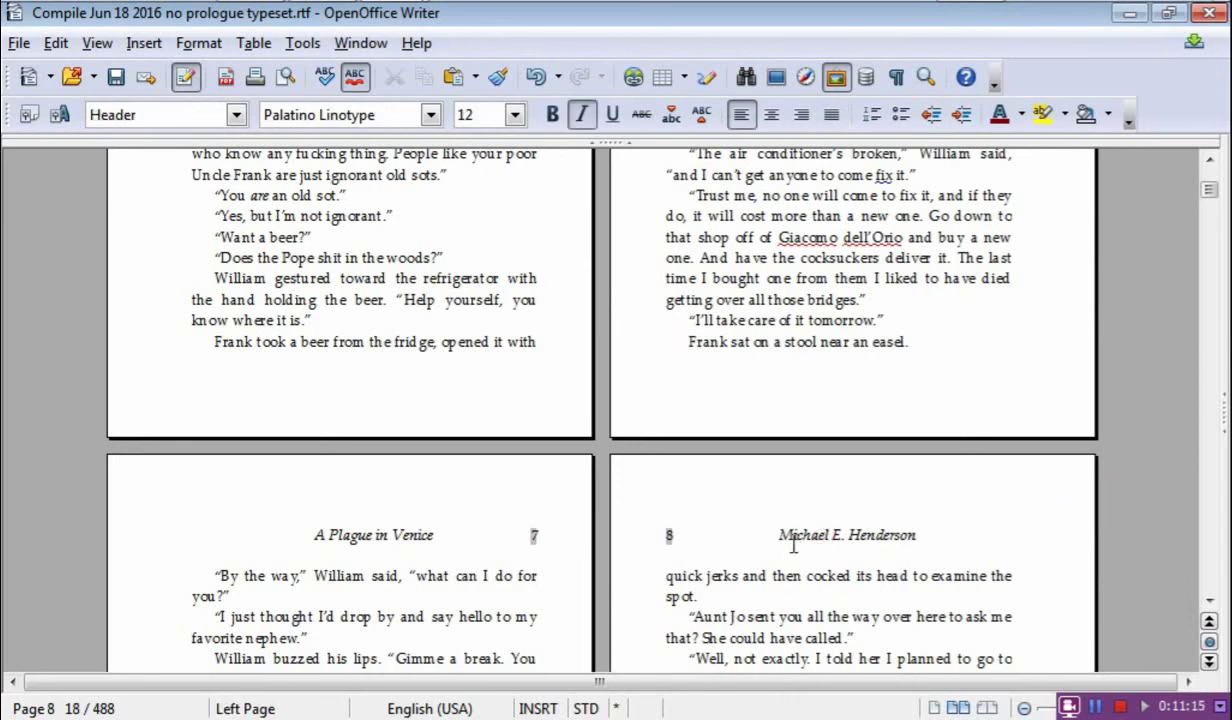
{"action": "left_click", "coordinate": [778, 532]}
{"action": "left_click", "coordinate": [673, 491]}
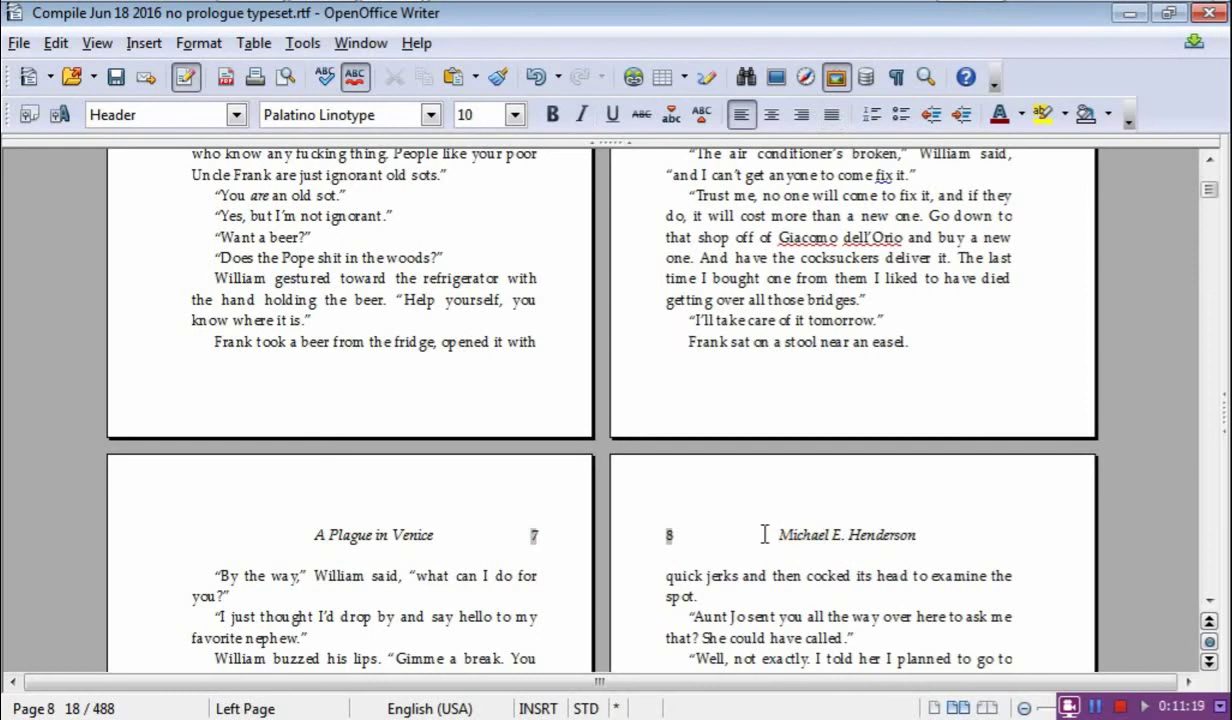
{"action": "left_click", "coordinate": [848, 532]}
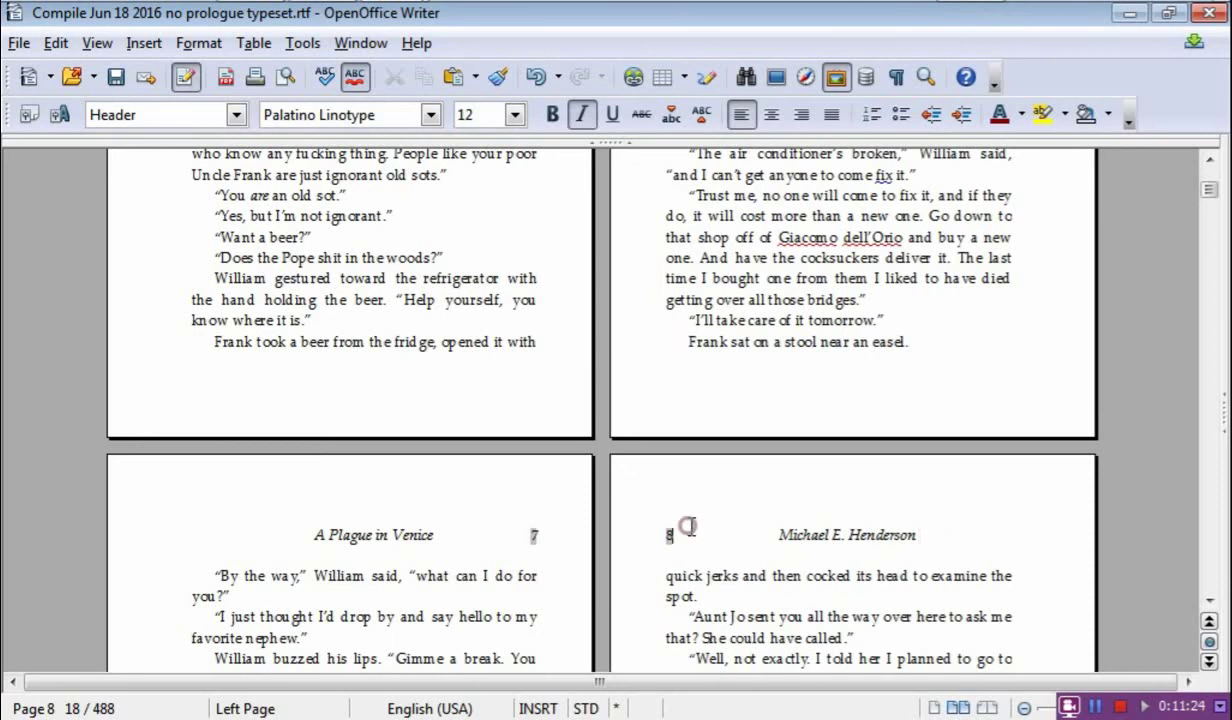
{"action": "left_click", "coordinate": [664, 507]}
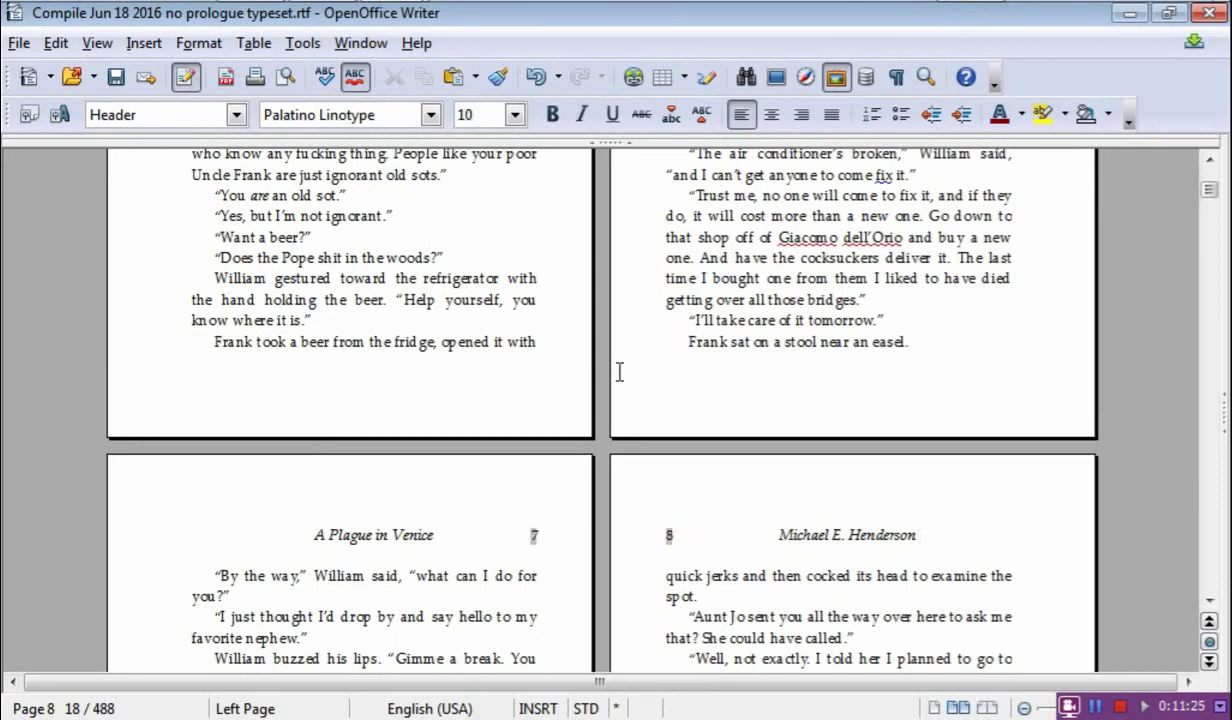
{"action": "left_click", "coordinate": [143, 43]}
{"action": "mouse_move", "coordinate": [232, 72]}
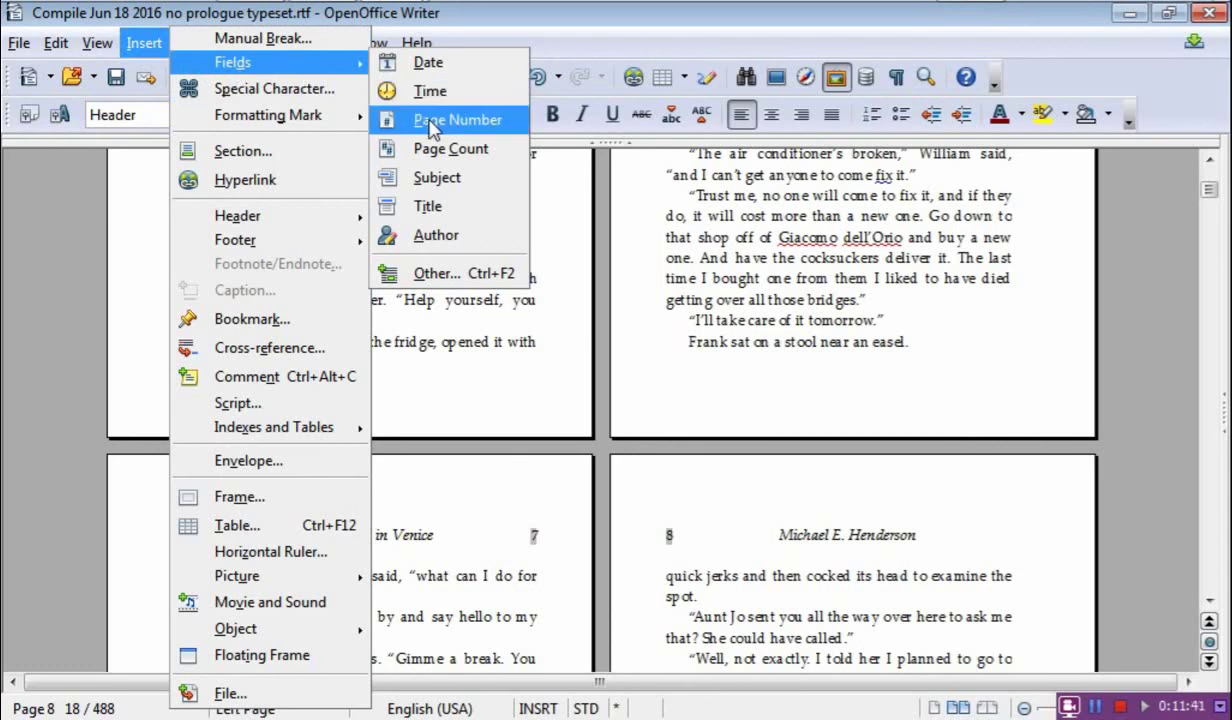
{"action": "left_click", "coordinate": [690, 383]}
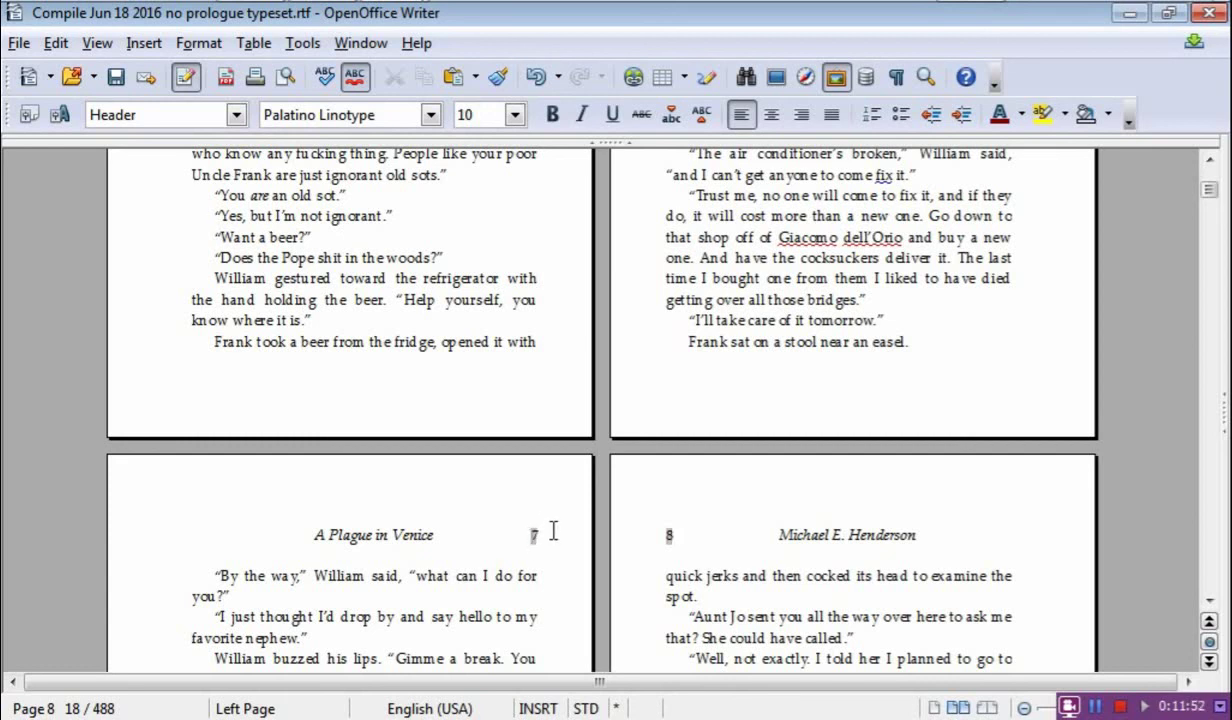
{"action": "scroll", "coordinate": [546, 512], "scroll_direction": "up", "scroll_amount": 12}
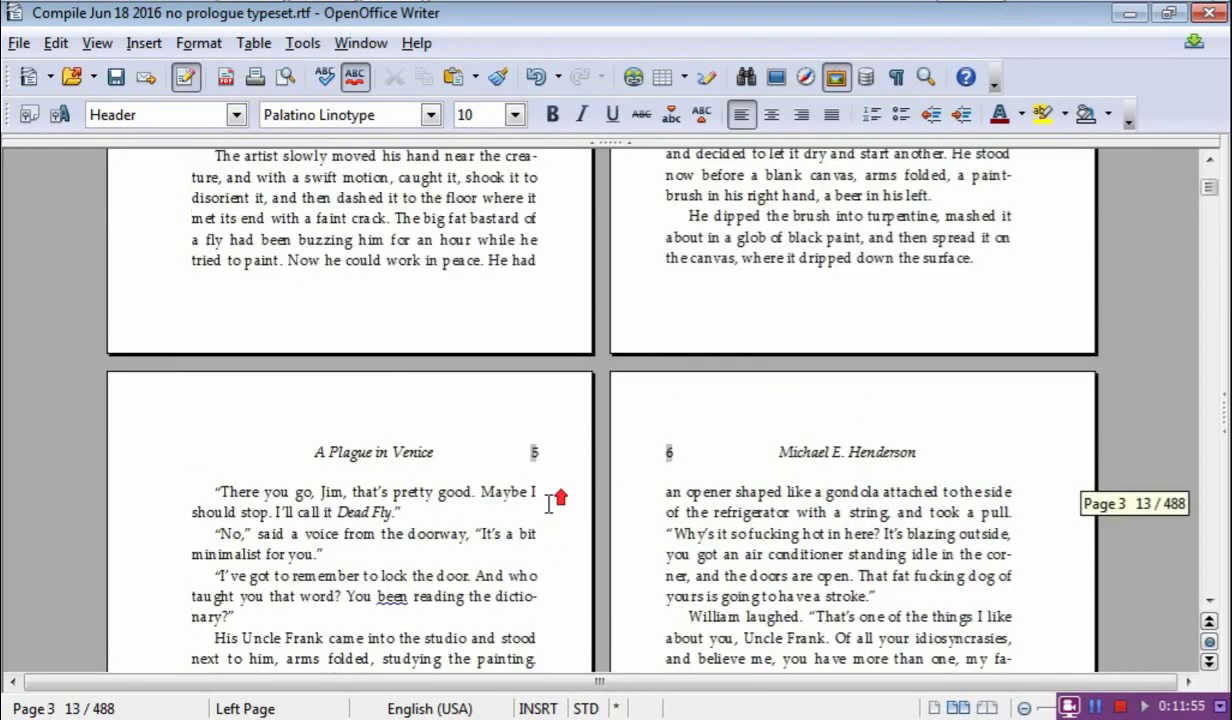
{"action": "scroll", "coordinate": [549, 503], "scroll_direction": "down", "scroll_amount": 10}
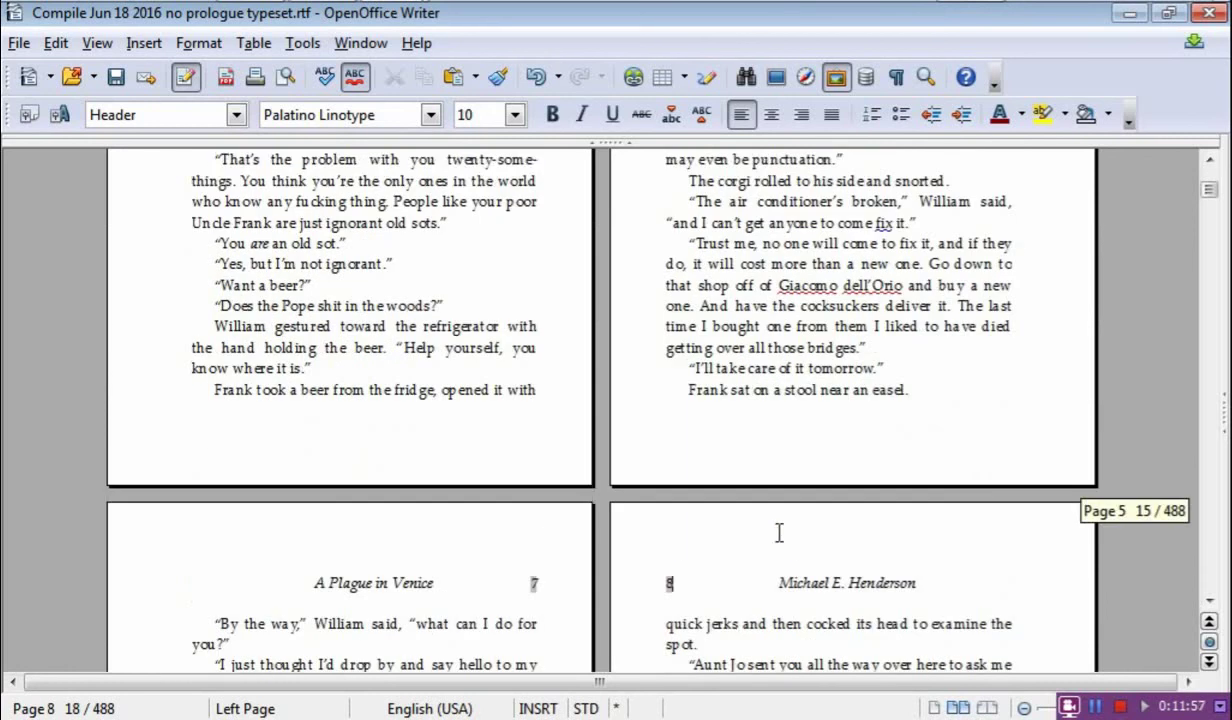
Confirm the CHAPTER TWO opening uses the First Page style, comparing it with page 20.
{"action": "scroll", "coordinate": [712, 585], "scroll_direction": "down", "scroll_amount": 1}
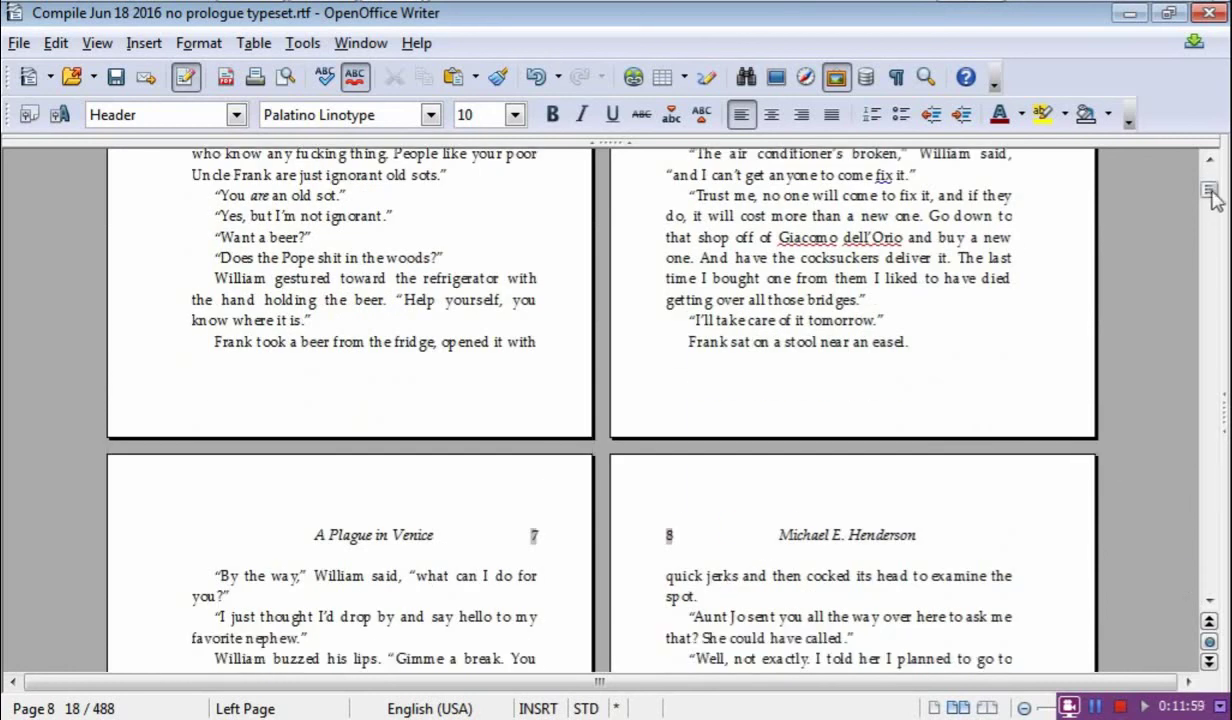
{"action": "scroll", "coordinate": [1212, 188], "scroll_direction": "down", "scroll_amount": 15}
{"action": "scroll", "coordinate": [748, 465], "scroll_direction": "down", "scroll_amount": 20}
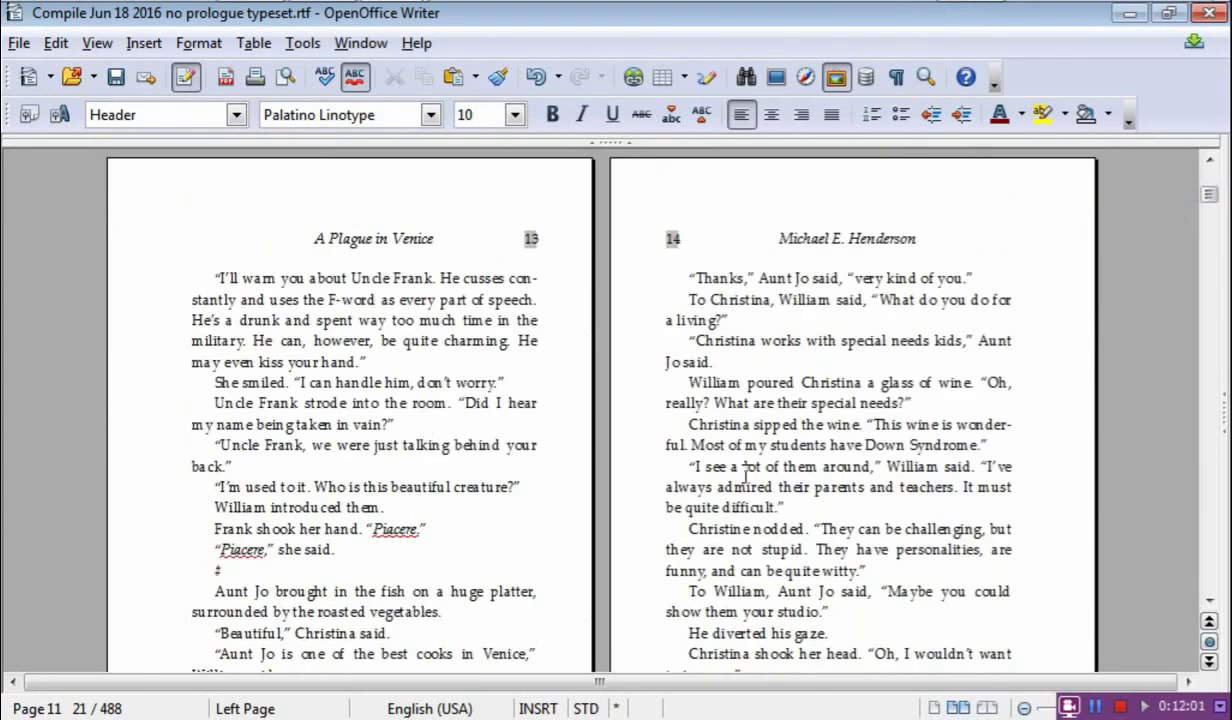
{"action": "scroll", "coordinate": [737, 497], "scroll_direction": "down", "scroll_amount": 12}
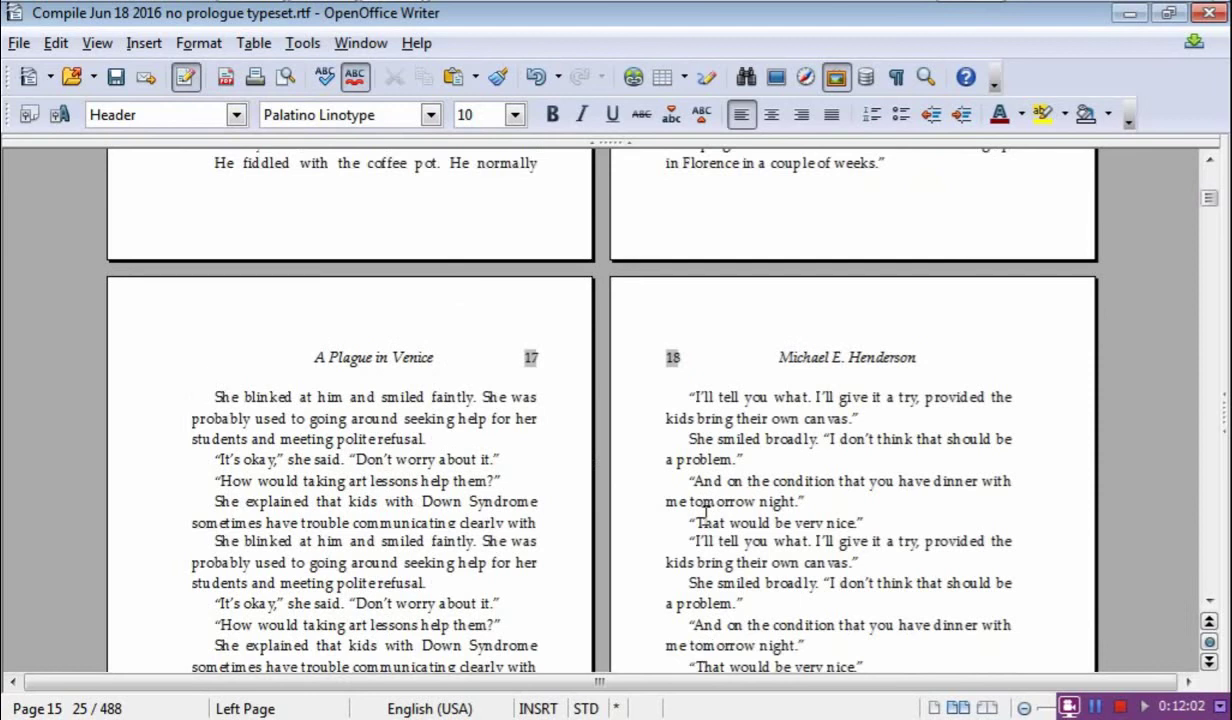
{"action": "scroll", "coordinate": [633, 585], "scroll_direction": "down", "scroll_amount": 2}
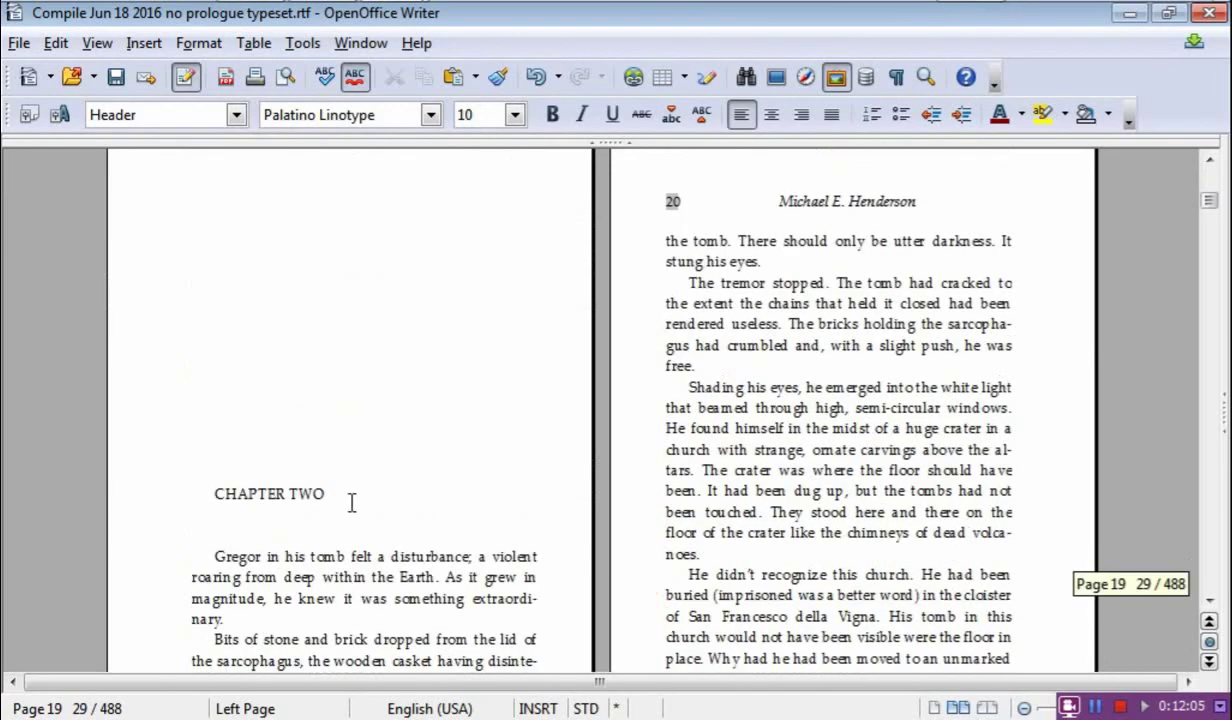
{"action": "scroll", "coordinate": [418, 361], "scroll_direction": "up", "scroll_amount": 3}
{"action": "scroll", "coordinate": [700, 332], "scroll_direction": "down", "scroll_amount": 1}
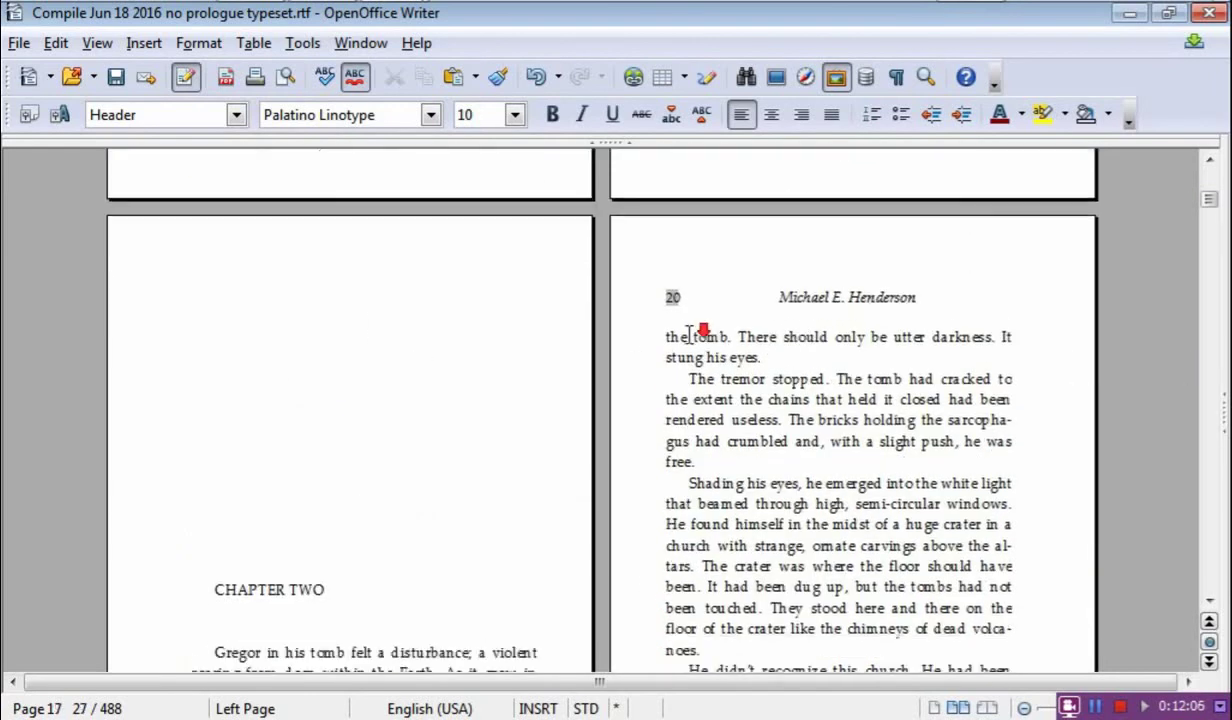
{"action": "scroll", "coordinate": [690, 335], "scroll_direction": "up", "scroll_amount": 2}
{"action": "scroll", "coordinate": [630, 440], "scroll_direction": "up", "scroll_amount": 15}
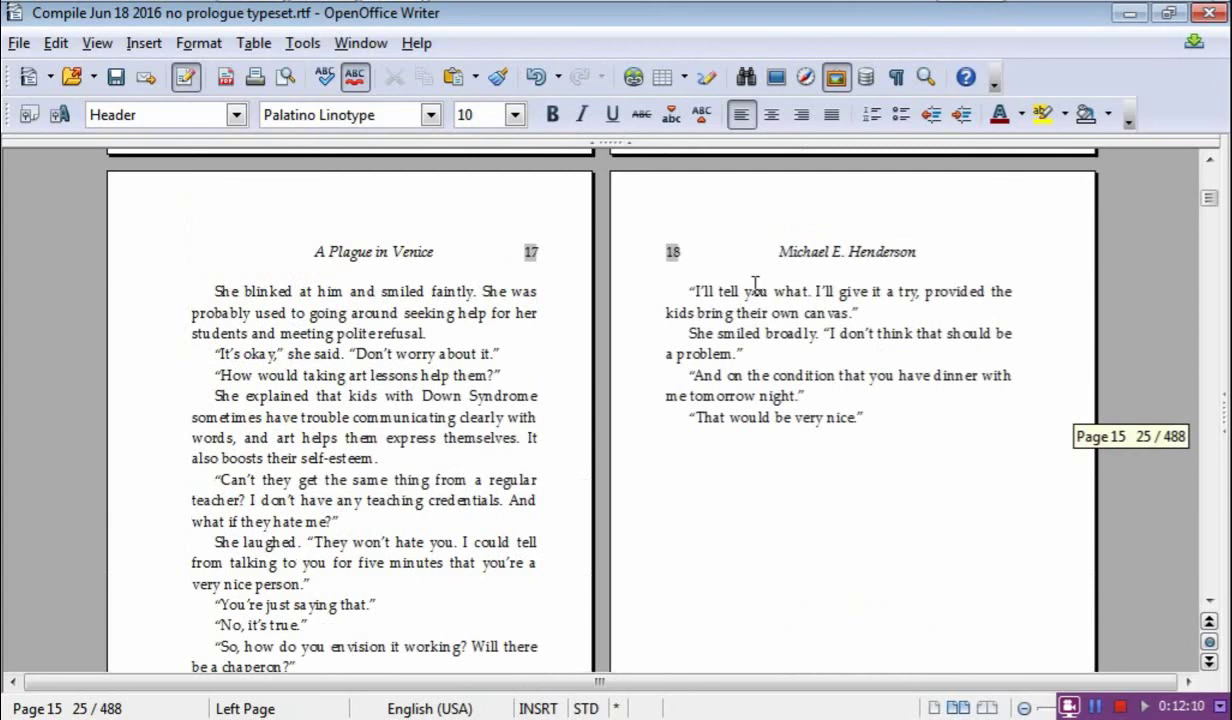
{"action": "scroll", "coordinate": [737, 352], "scroll_direction": "down", "scroll_amount": 16}
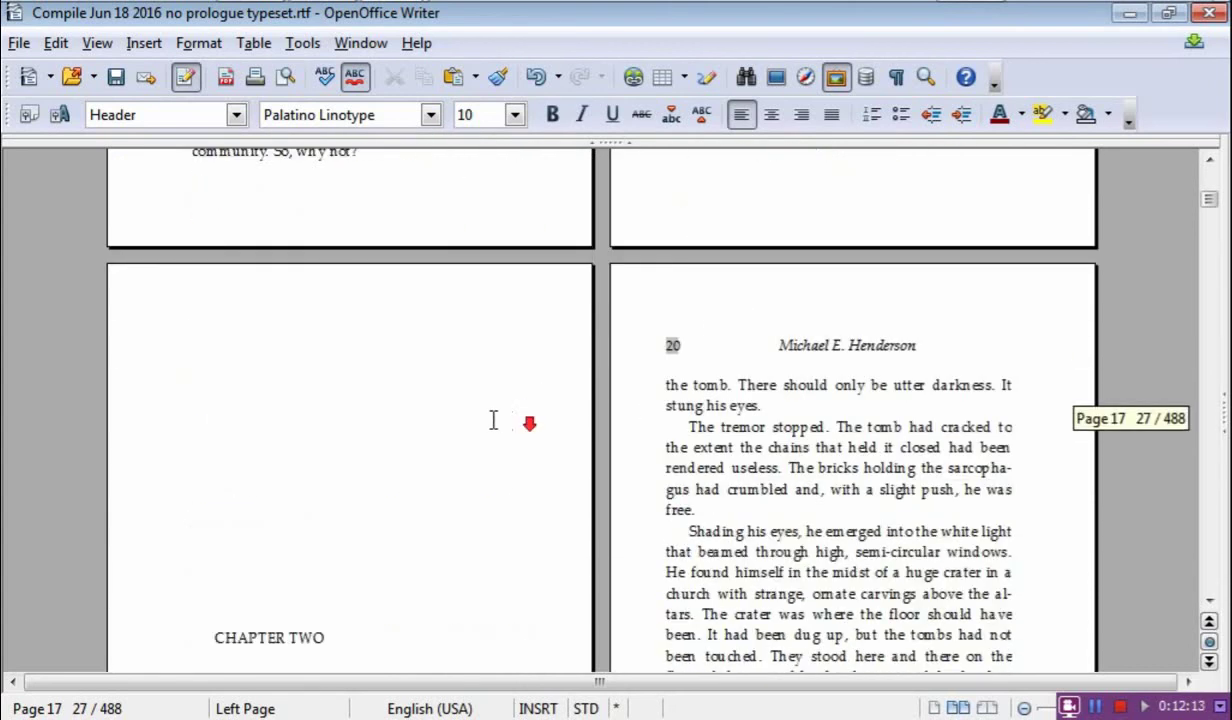
{"action": "left_click", "coordinate": [344, 425]}
{"action": "left_click", "coordinate": [869, 381]}
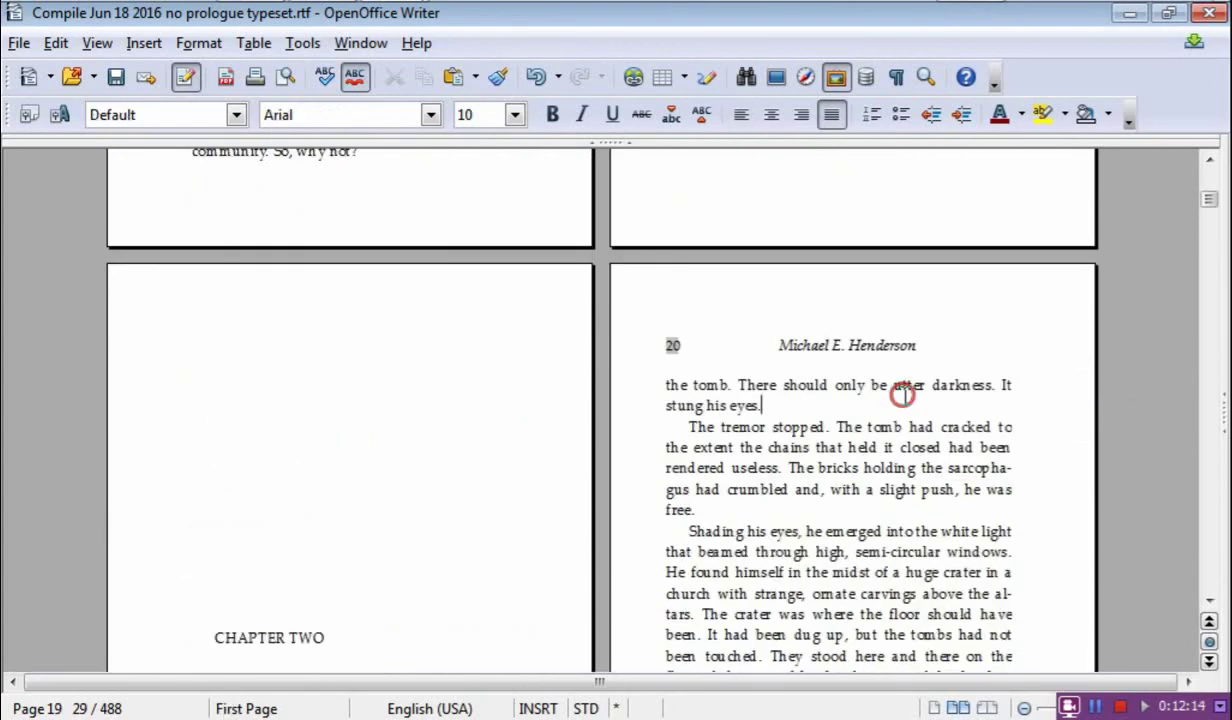
Move on to pages 37–38 to check their running headers.
{"action": "scroll", "coordinate": [393, 330], "scroll_direction": "down", "scroll_amount": 12}
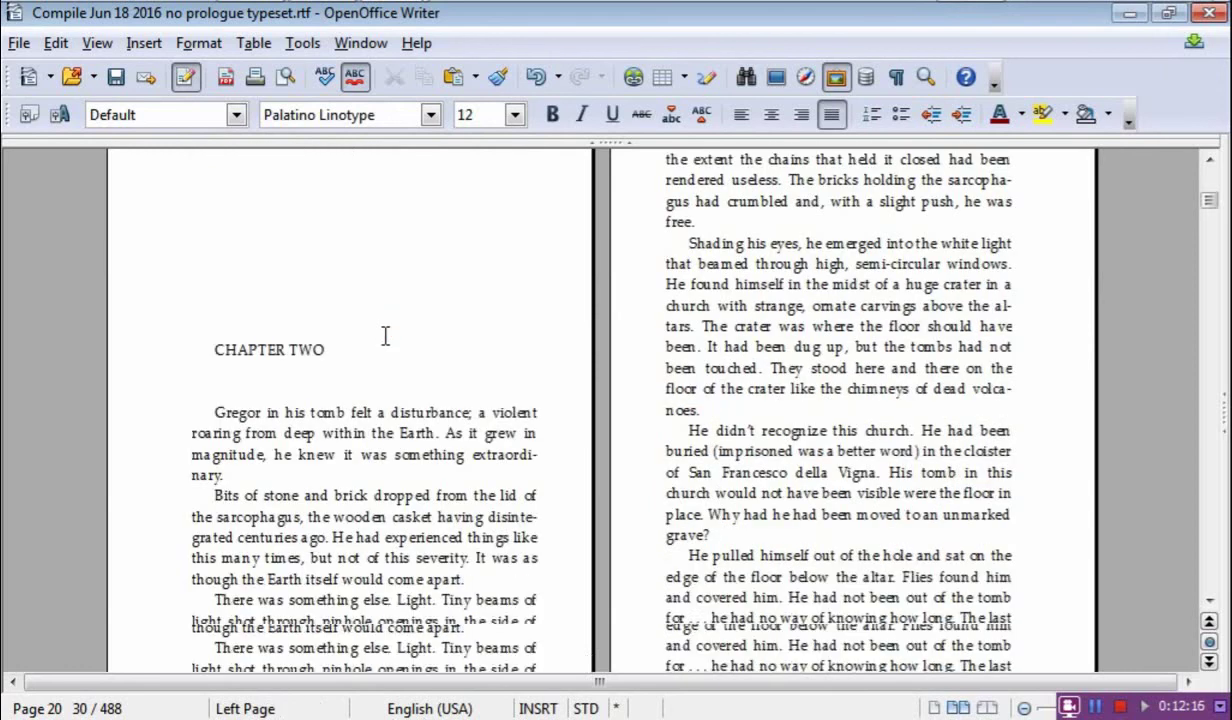
{"action": "scroll", "coordinate": [393, 366], "scroll_direction": "down", "scroll_amount": 15}
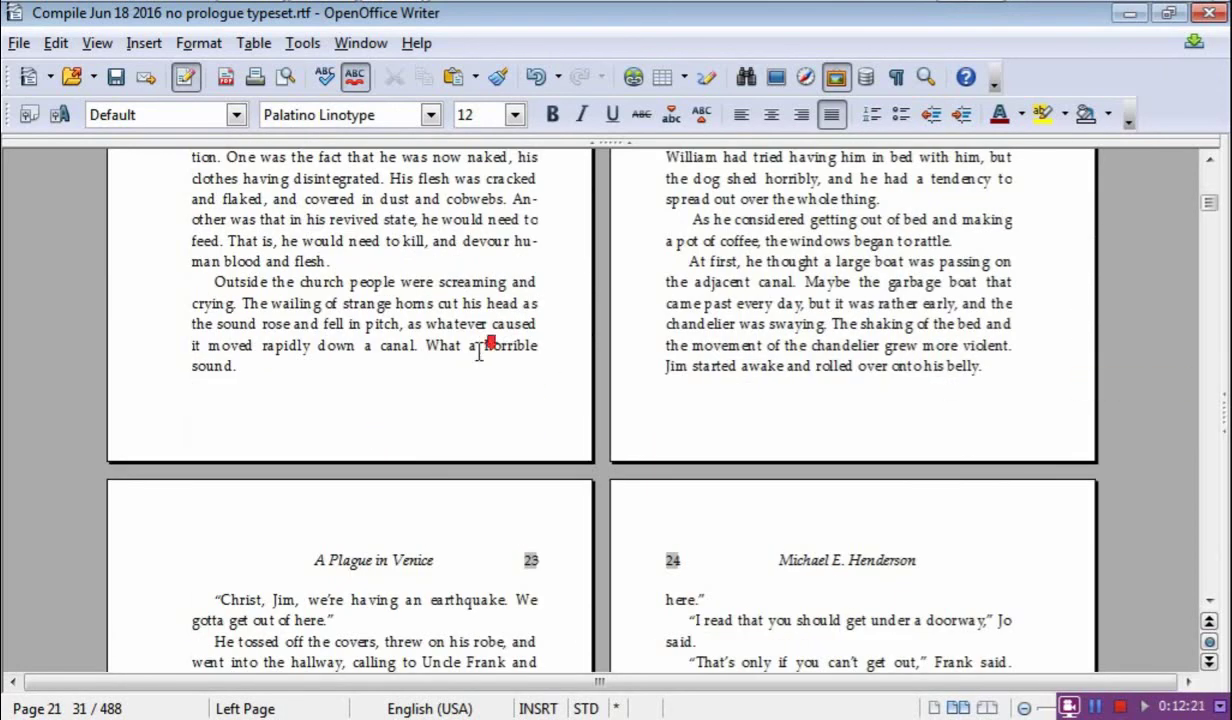
{"action": "scroll", "coordinate": [485, 335], "scroll_direction": "down", "scroll_amount": 7}
{"action": "scroll", "coordinate": [491, 315], "scroll_direction": "down", "scroll_amount": 5}
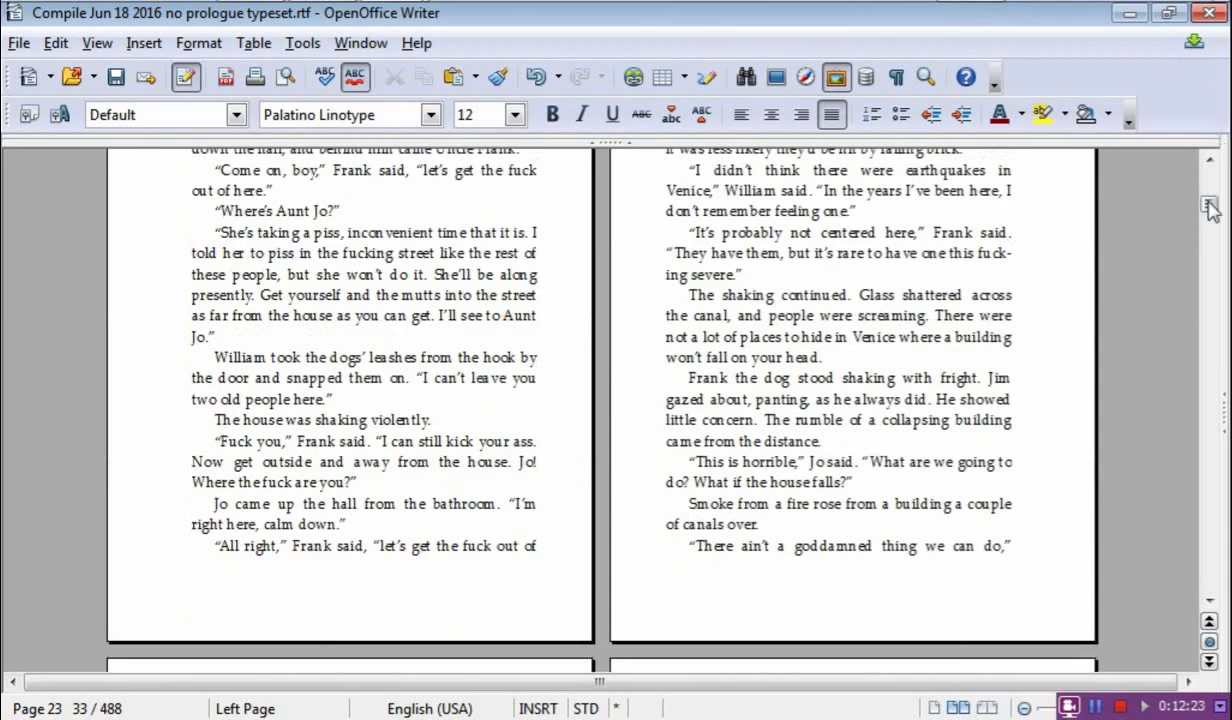
{"action": "left_click_drag", "start_coordinate": [1212, 206], "coordinate": [1213, 238]}
{"action": "scroll", "coordinate": [858, 200], "scroll_direction": "up", "scroll_amount": 15}
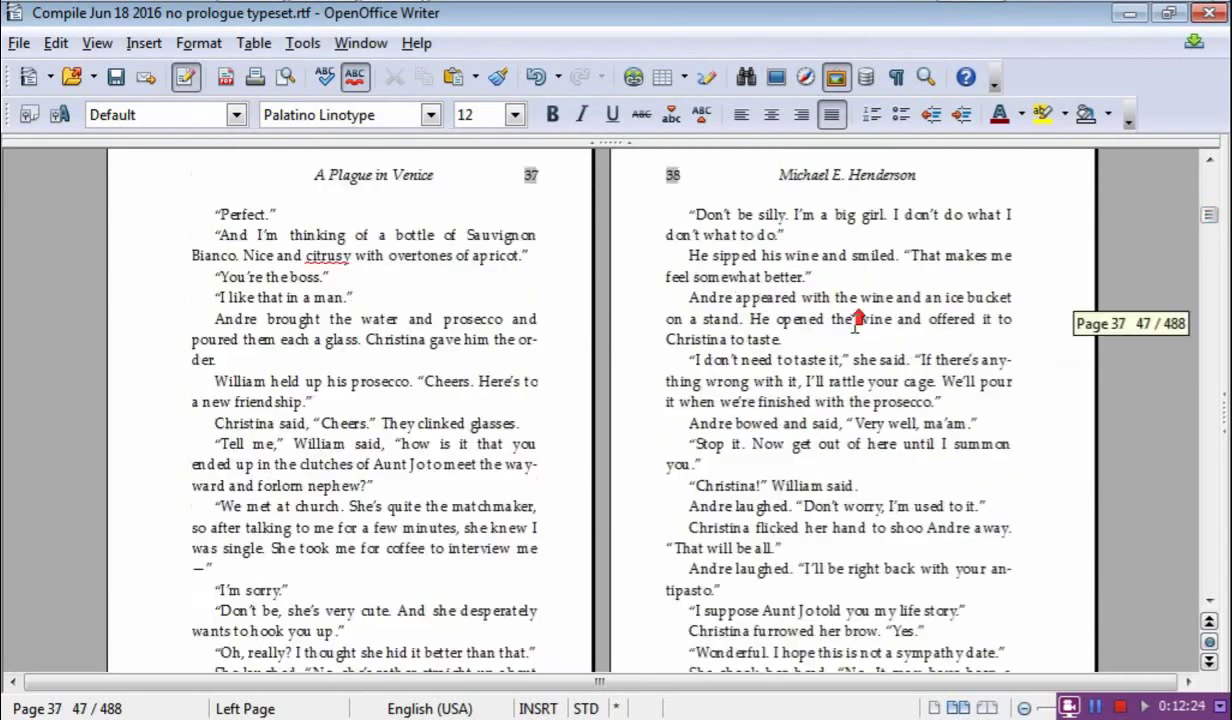
Scroll to the CHAPTER FOUR opening, then back to page 47 and the blank page before it.
{"action": "scroll", "coordinate": [873, 326], "scroll_direction": "down", "scroll_amount": 20}
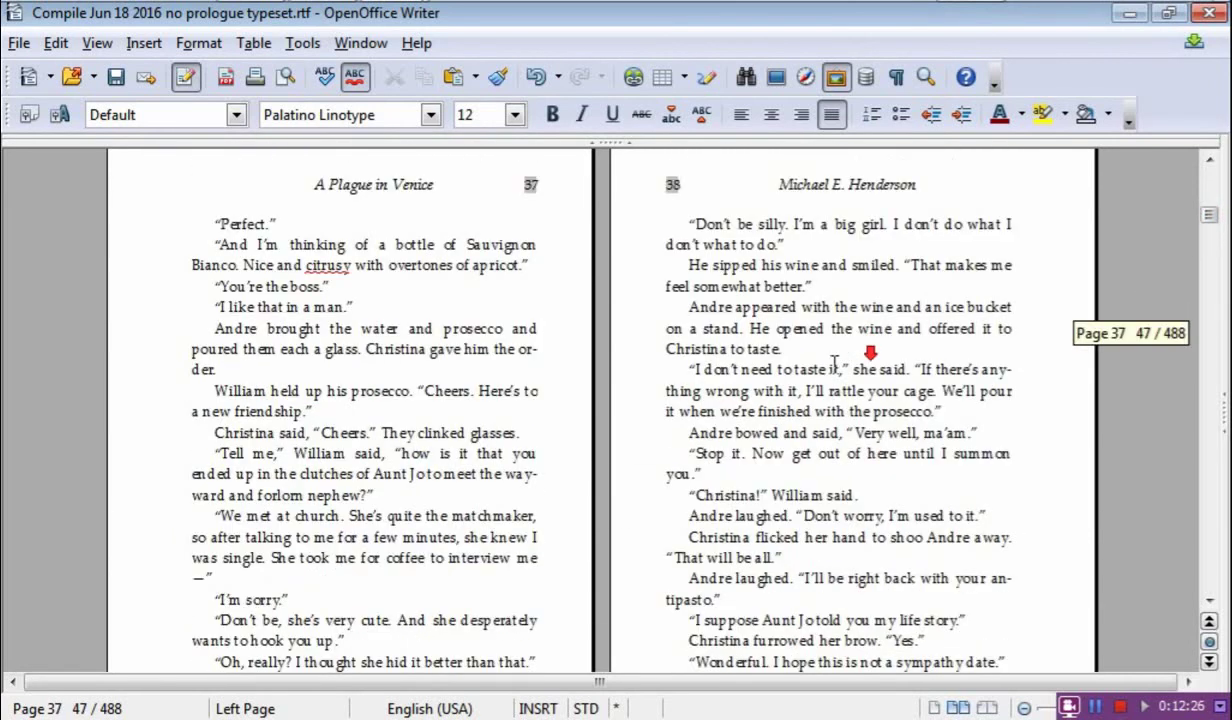
{"action": "scroll", "coordinate": [812, 390], "scroll_direction": "down", "scroll_amount": 15}
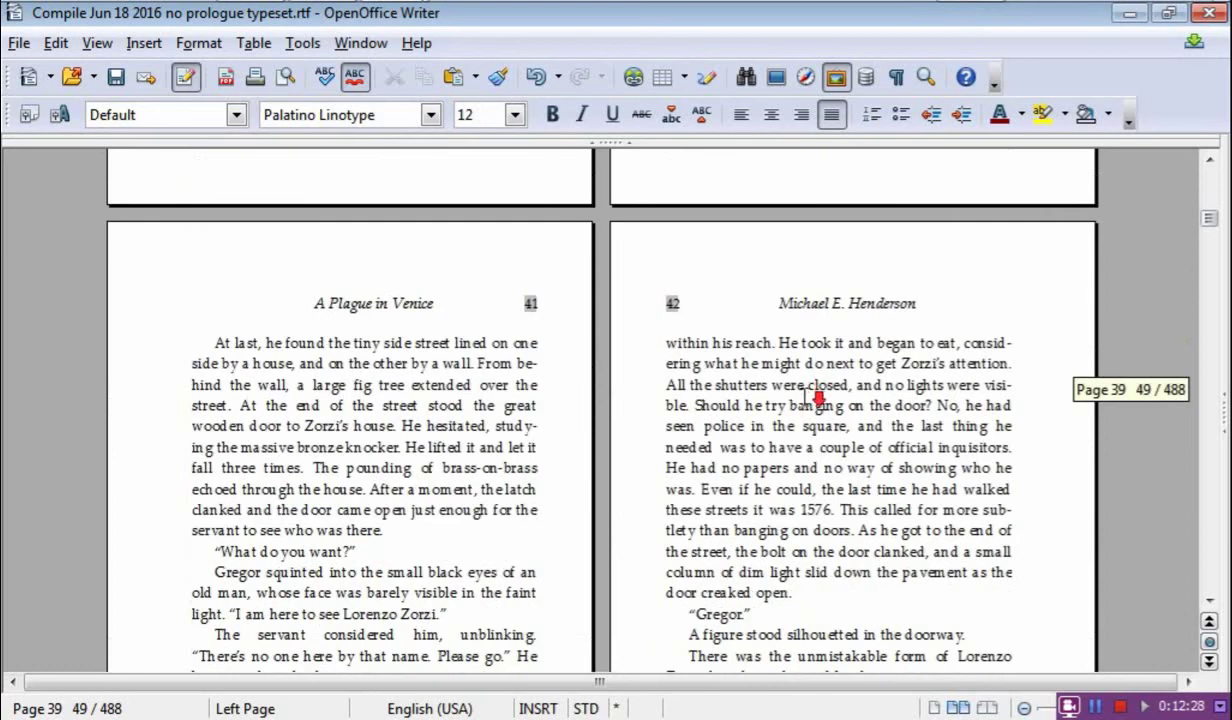
{"action": "scroll", "coordinate": [808, 400], "scroll_direction": "down", "scroll_amount": 20}
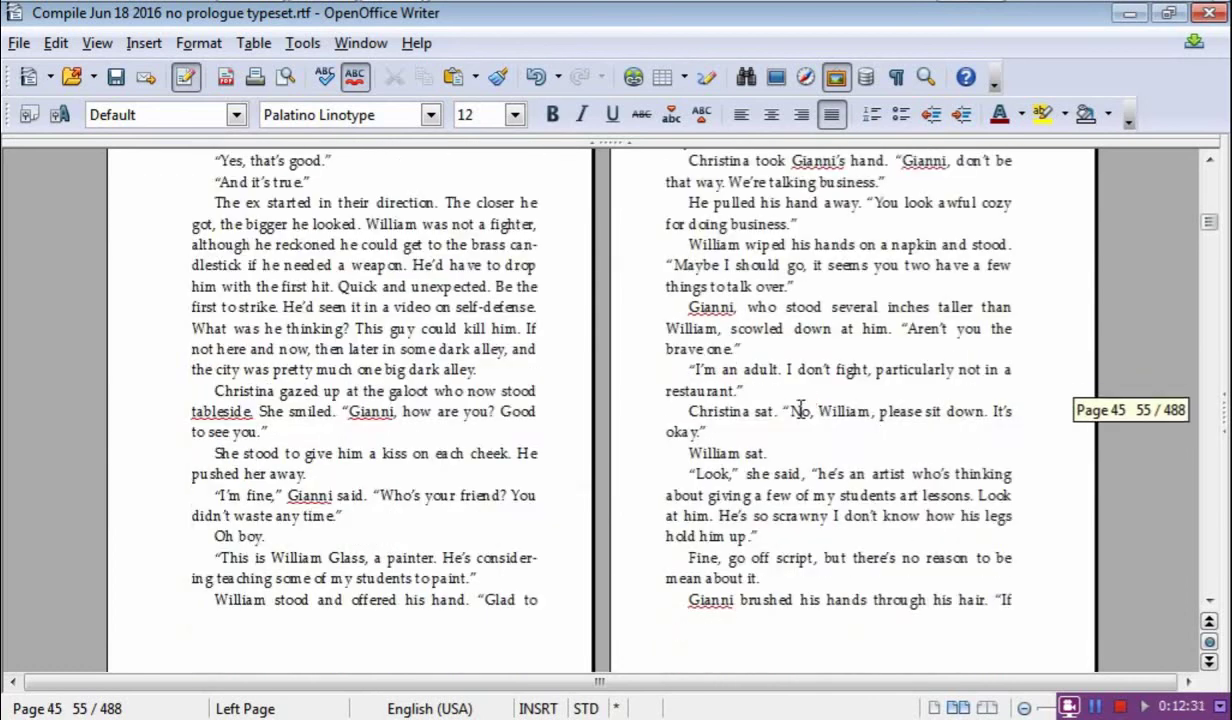
{"action": "scroll", "coordinate": [808, 409], "scroll_direction": "down", "scroll_amount": 20}
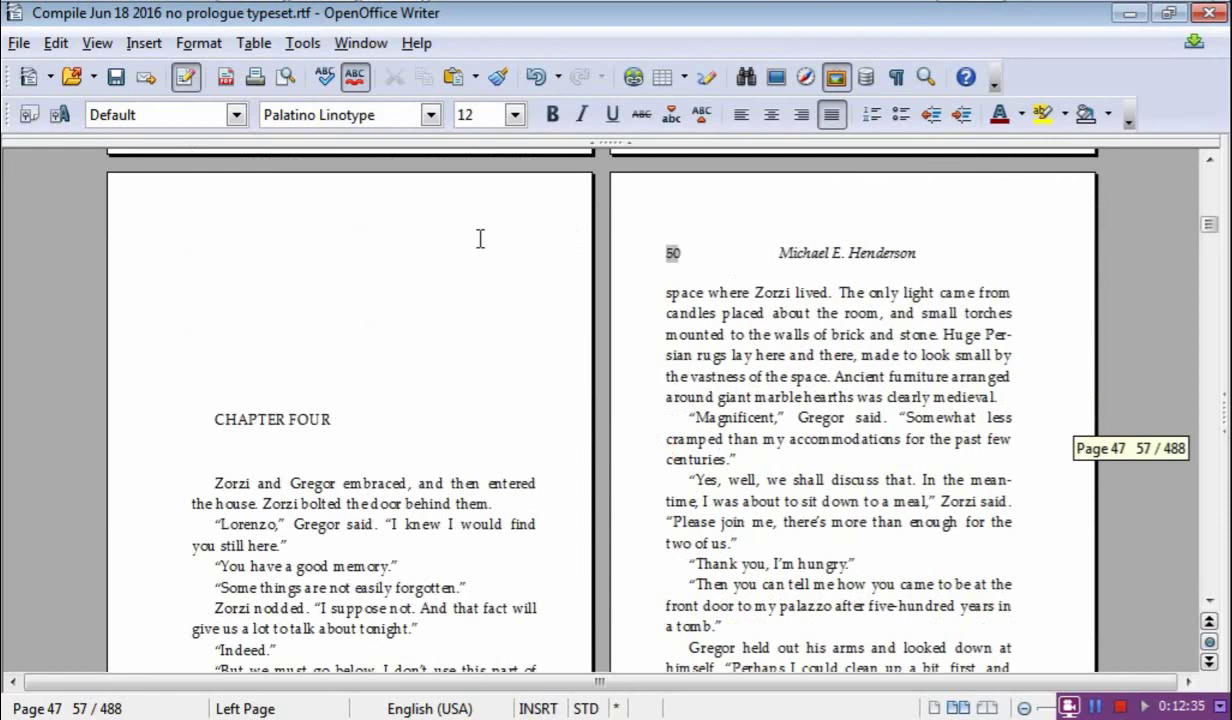
{"action": "scroll", "coordinate": [853, 362], "scroll_direction": "up", "scroll_amount": 10}
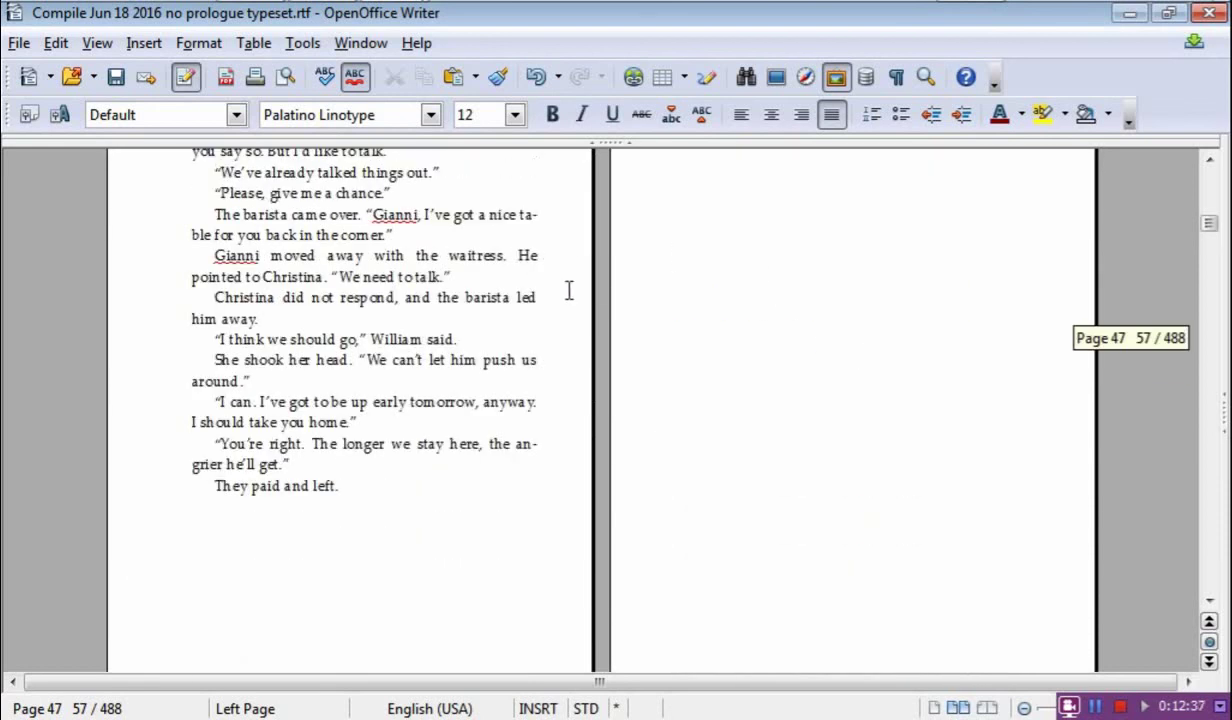
{"action": "scroll", "coordinate": [568, 290], "scroll_direction": "up", "scroll_amount": 5}
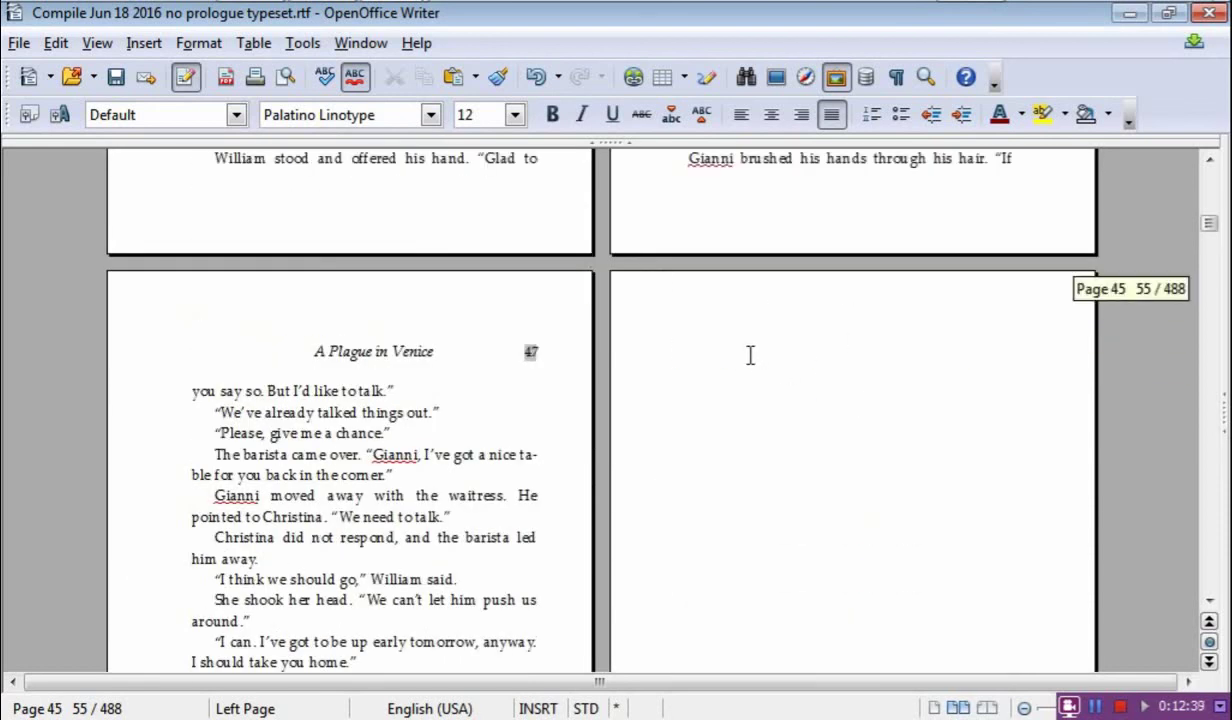
{"action": "scroll", "coordinate": [775, 357], "scroll_direction": "down", "scroll_amount": 20}
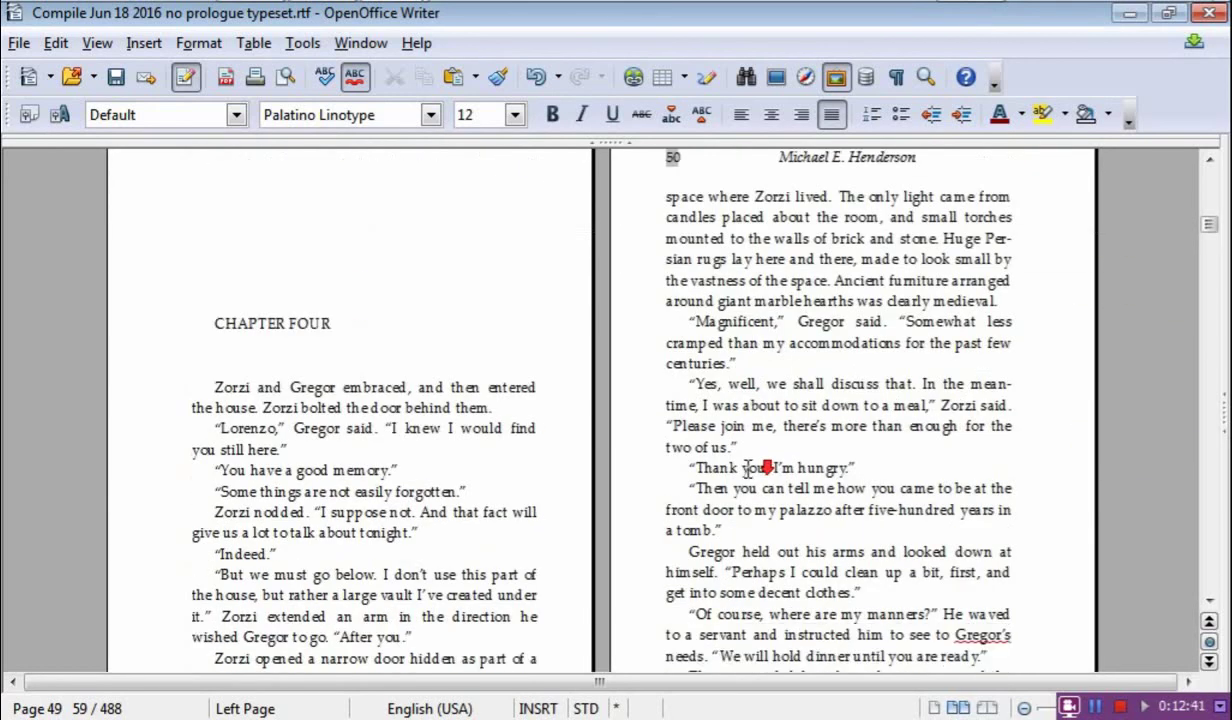
{"action": "scroll", "coordinate": [741, 475], "scroll_direction": "down", "scroll_amount": 15}
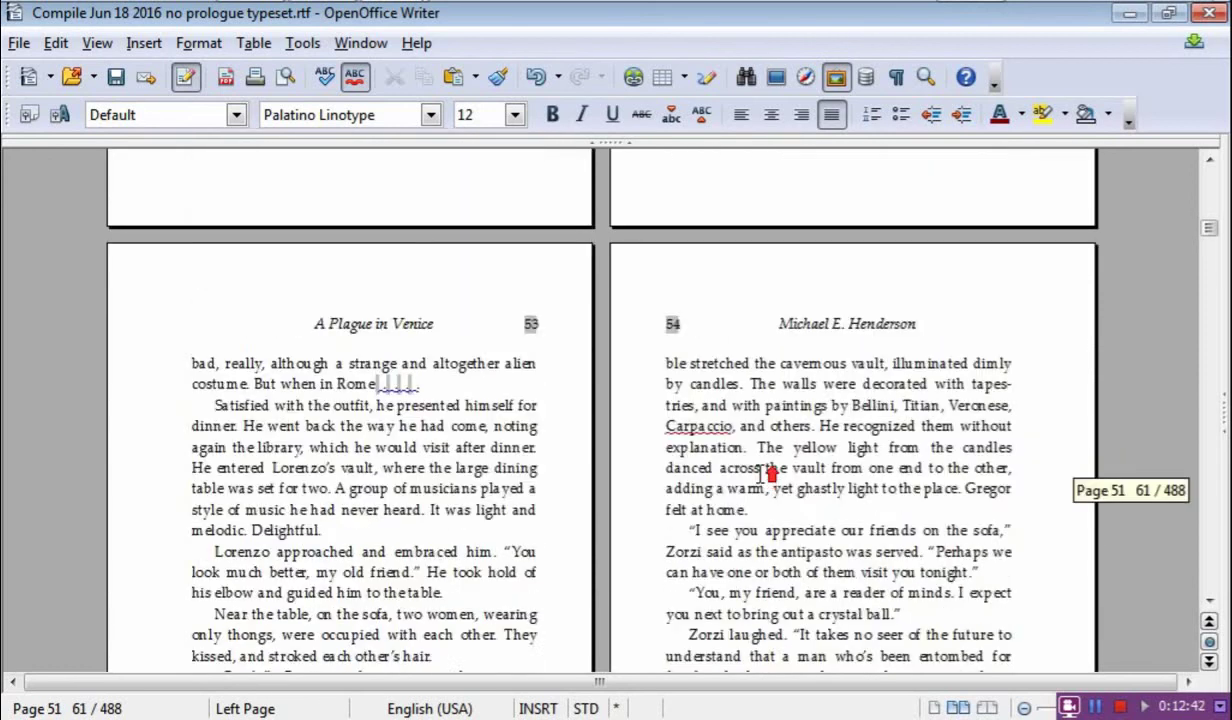
{"action": "scroll", "coordinate": [780, 450], "scroll_direction": "up", "scroll_amount": 5}
{"action": "scroll", "coordinate": [797, 420], "scroll_direction": "up", "scroll_amount": 15}
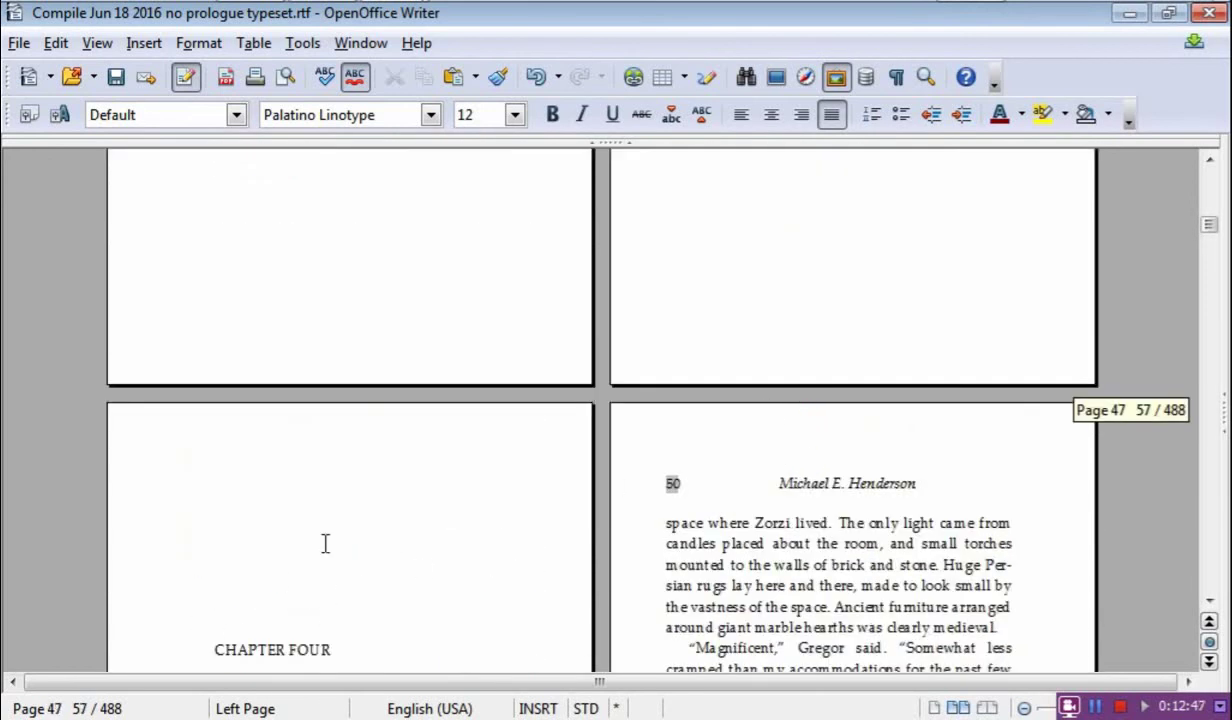
{"action": "scroll", "coordinate": [325, 543], "scroll_direction": "down", "scroll_amount": 3}
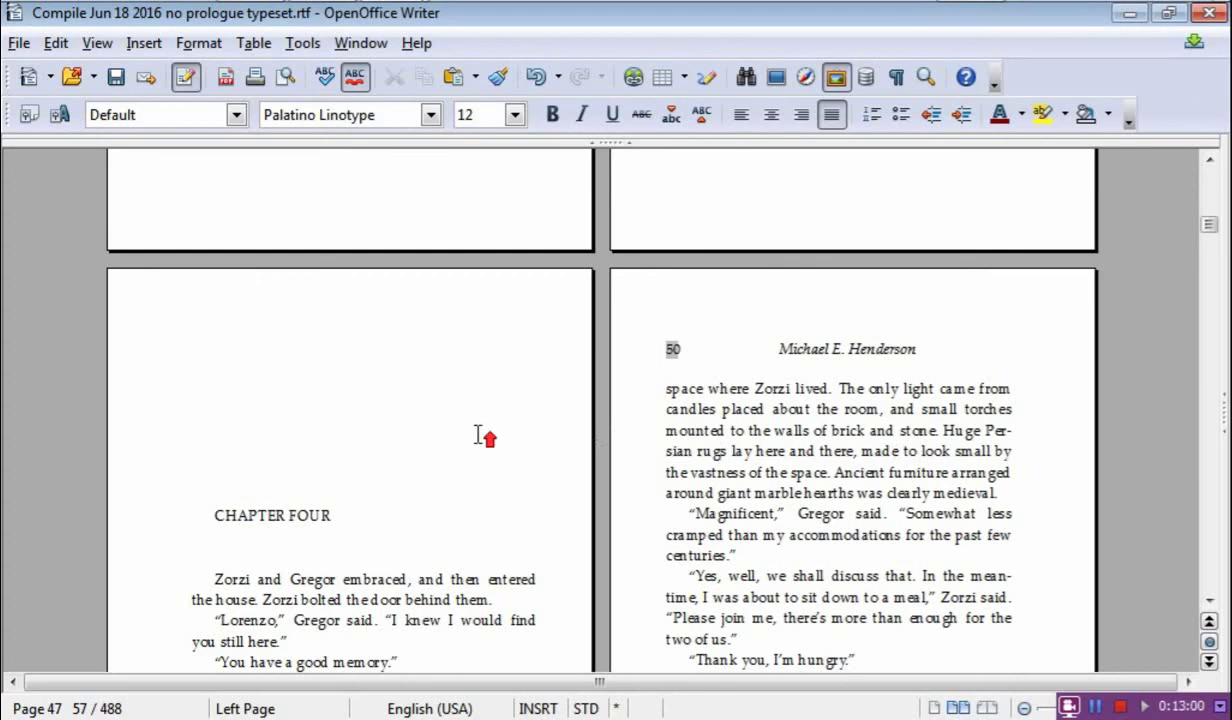
{"action": "scroll", "coordinate": [481, 435], "scroll_direction": "up", "scroll_amount": 9}
{"action": "scroll", "coordinate": [720, 340], "scroll_direction": "up", "scroll_amount": 5}
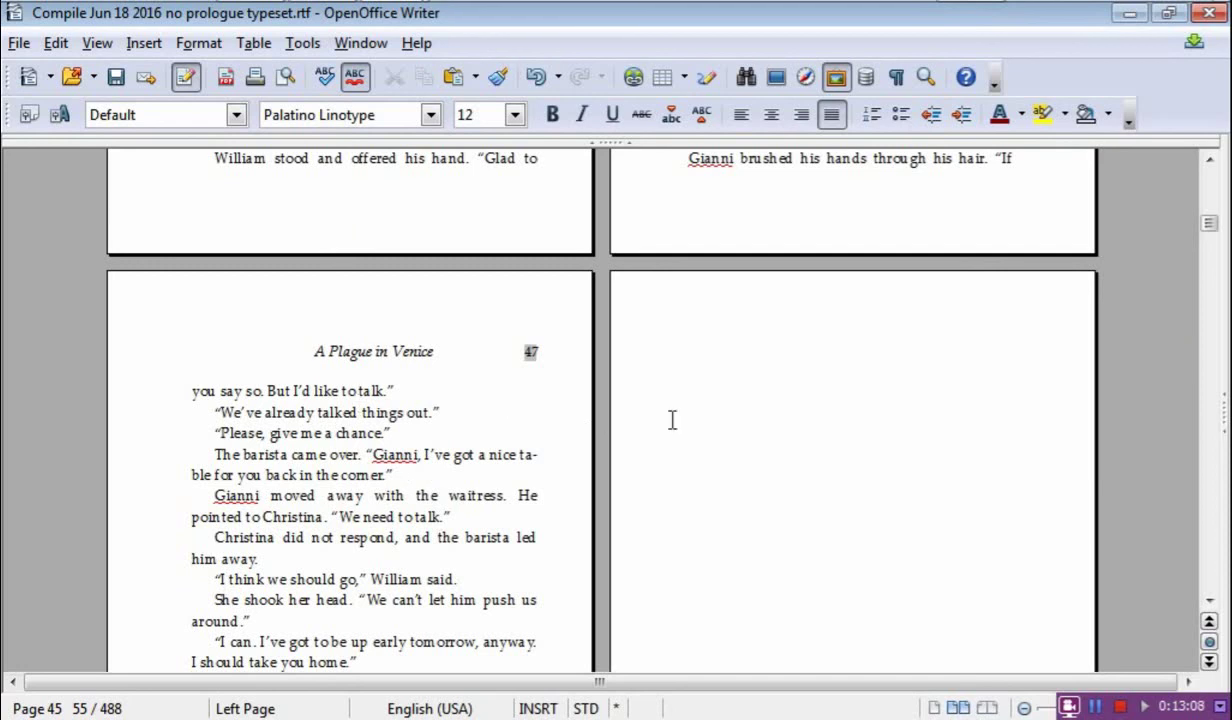
{"action": "scroll", "coordinate": [550, 375], "scroll_direction": "down", "scroll_amount": 10}
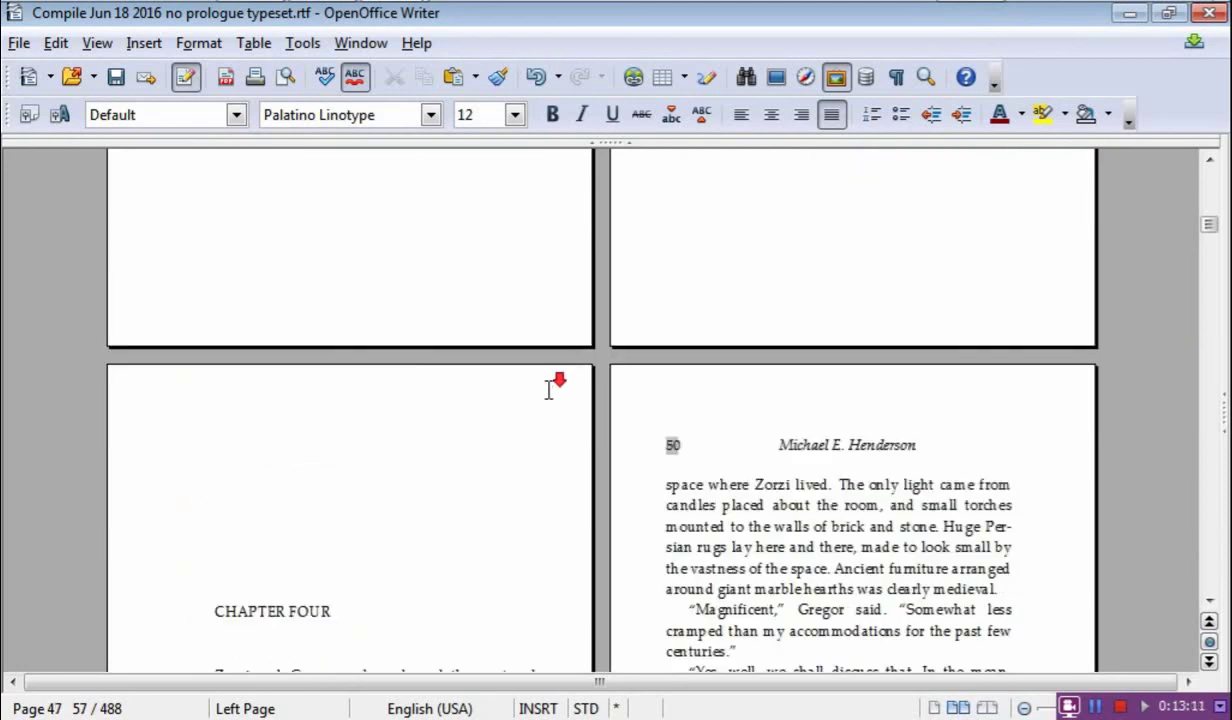
{"action": "scroll", "coordinate": [548, 390], "scroll_direction": "down", "scroll_amount": 10}
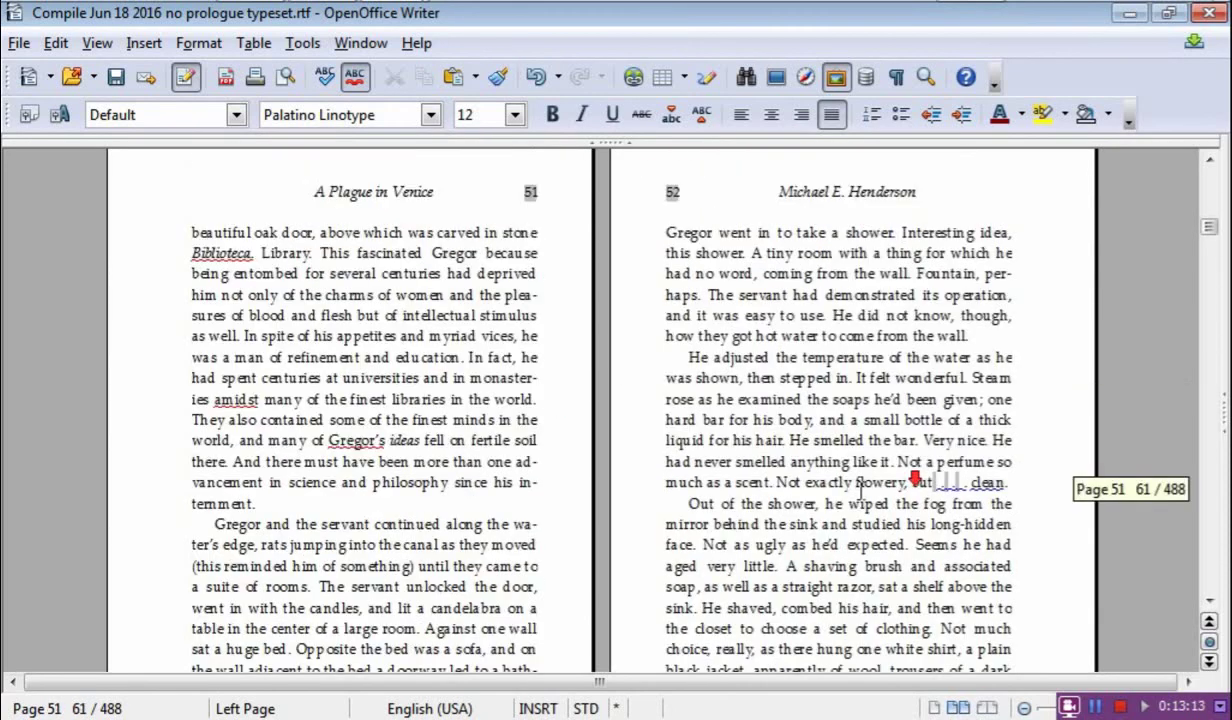
{"action": "scroll", "coordinate": [858, 487], "scroll_direction": "down", "scroll_amount": 10}
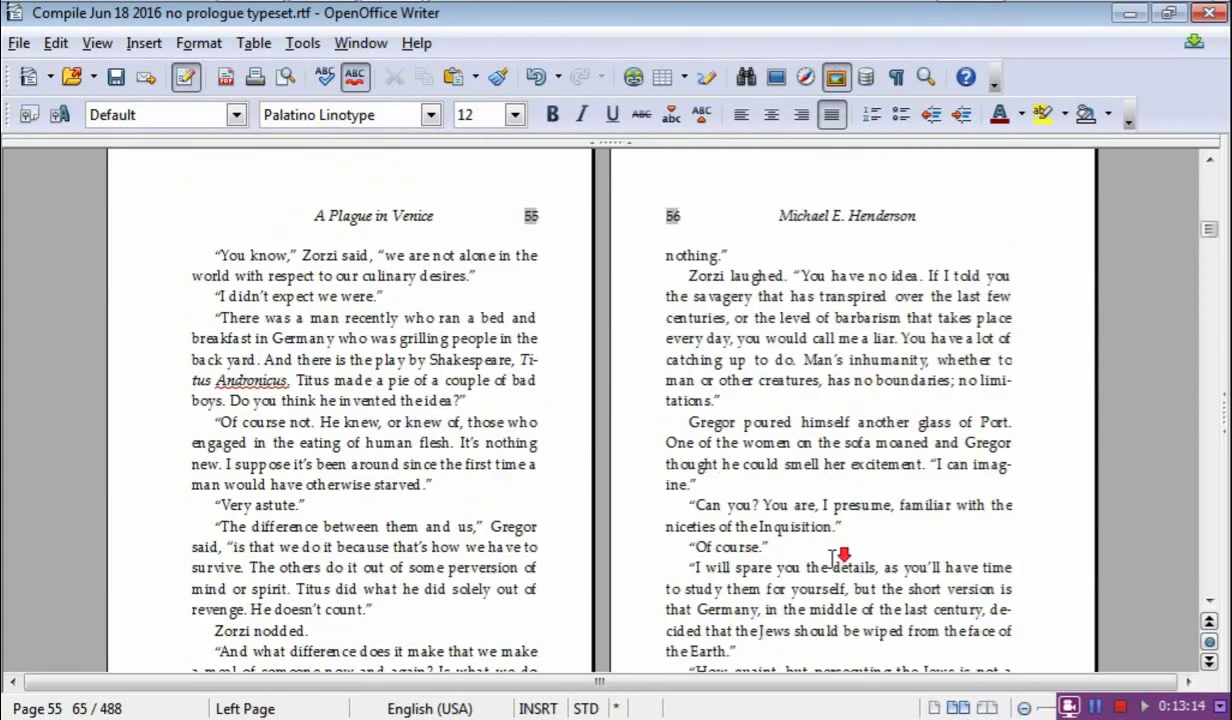
{"action": "scroll", "coordinate": [838, 558], "scroll_direction": "down", "scroll_amount": 10}
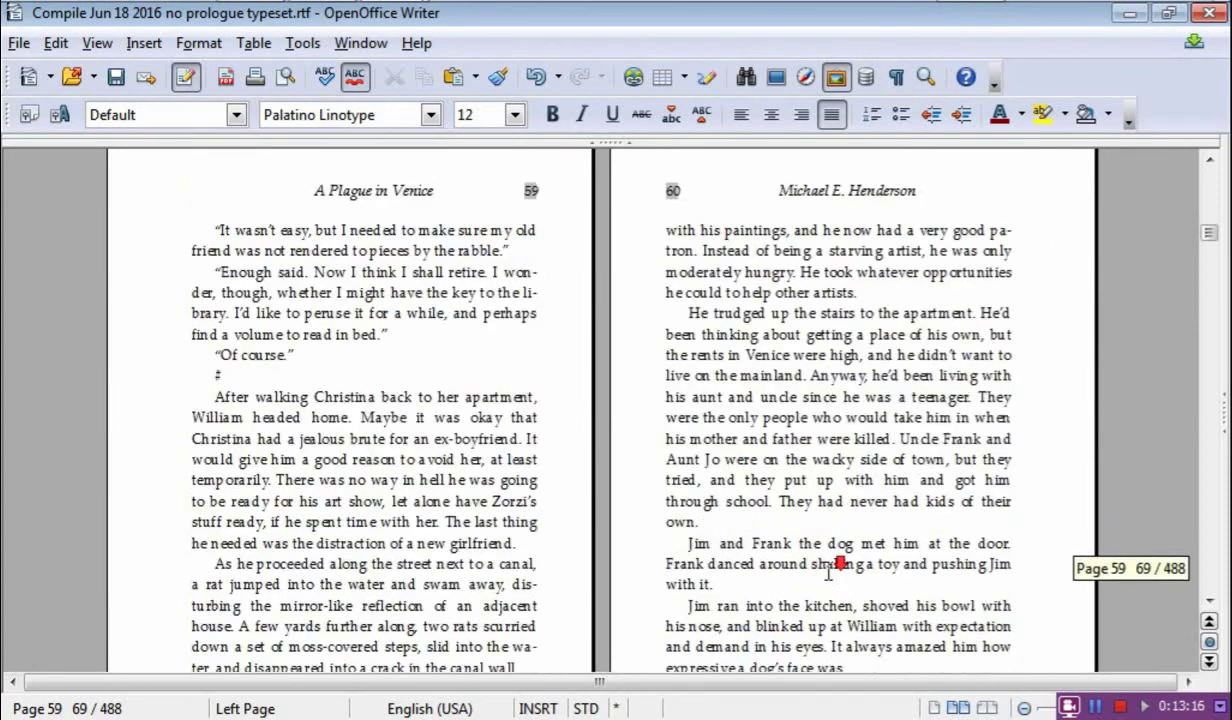
{"action": "scroll", "coordinate": [828, 571], "scroll_direction": "down", "scroll_amount": 10}
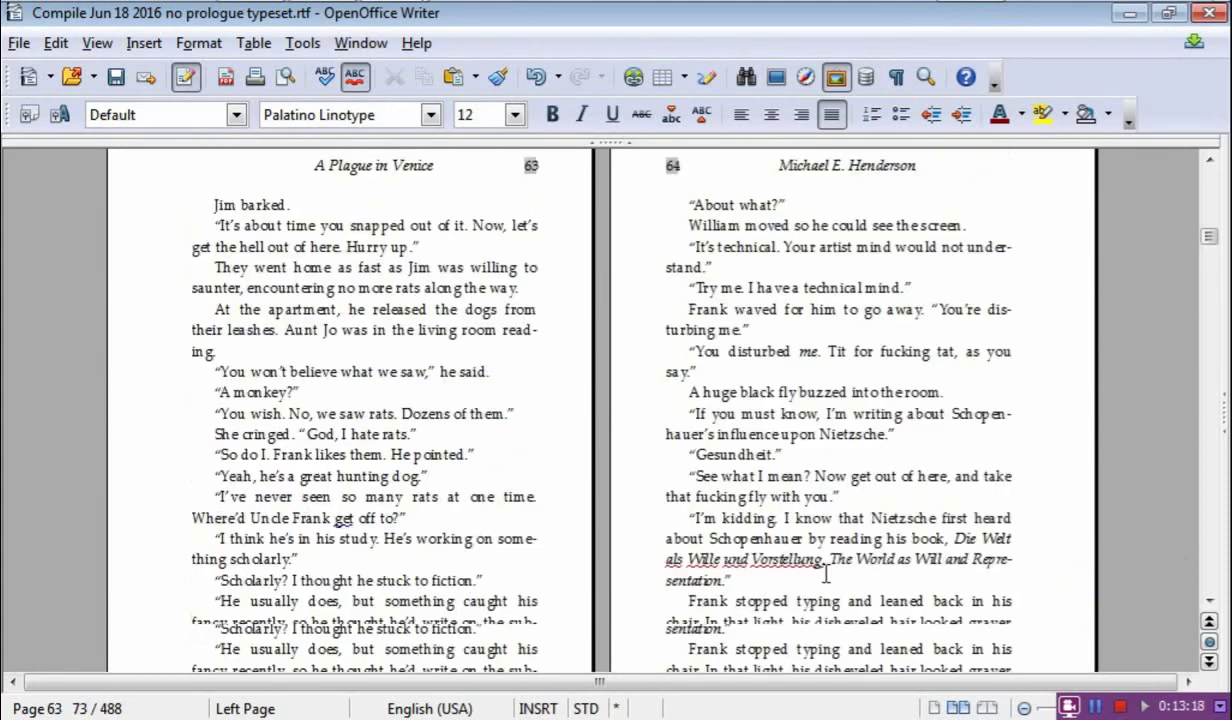
{"action": "scroll", "coordinate": [827, 580], "scroll_direction": "down", "scroll_amount": 10}
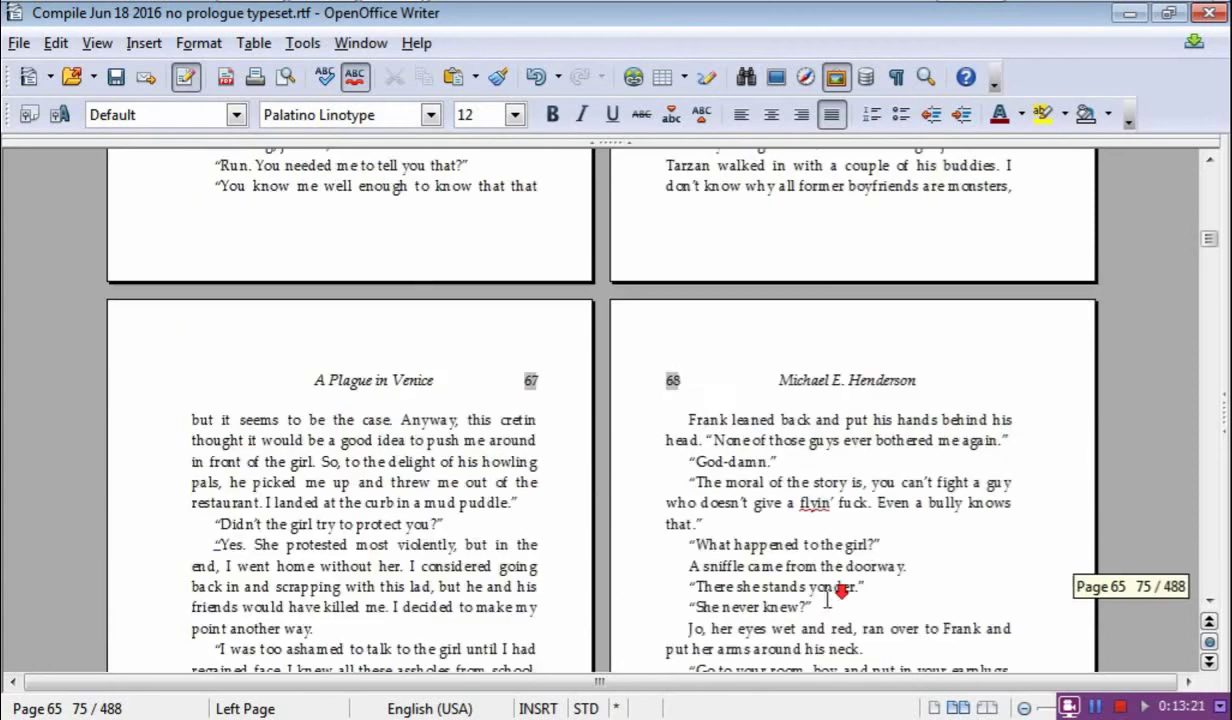
{"action": "scroll", "coordinate": [827, 590], "scroll_direction": "down", "scroll_amount": 5}
{"action": "scroll", "coordinate": [635, 532], "scroll_direction": "down", "scroll_amount": 3}
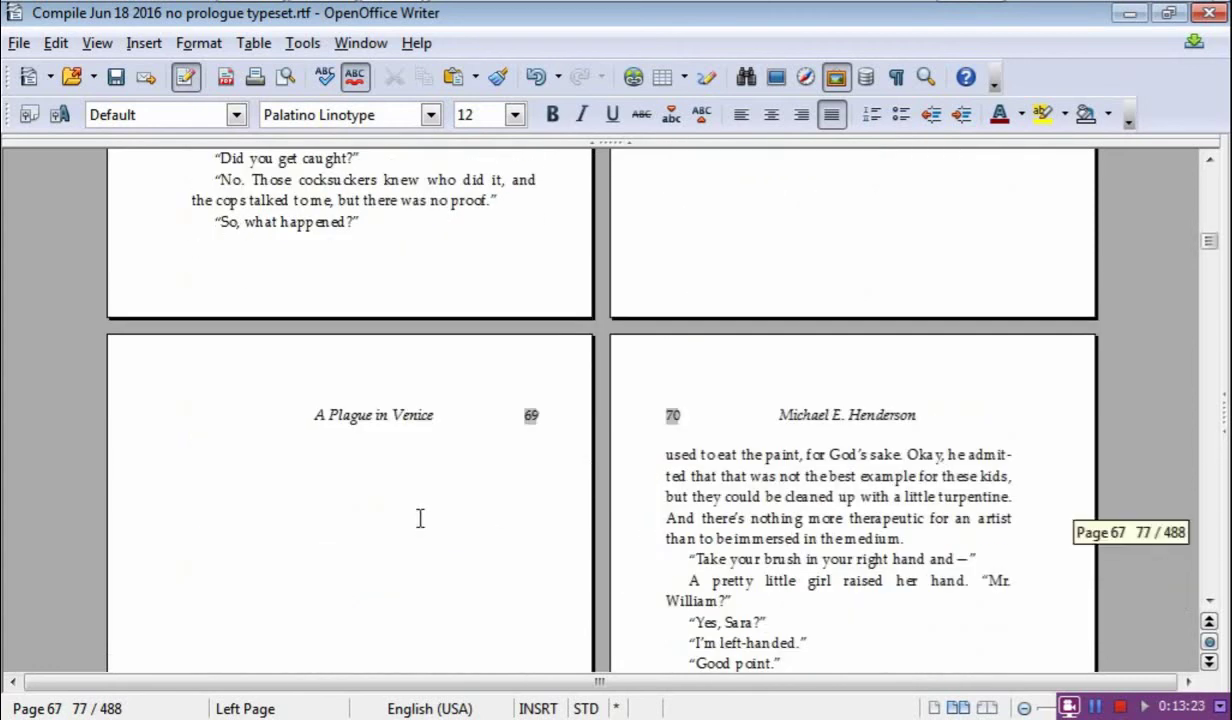
{"action": "scroll", "coordinate": [855, 487], "scroll_direction": "up", "scroll_amount": 6}
{"action": "scroll", "coordinate": [808, 347], "scroll_direction": "up", "scroll_amount": 1}
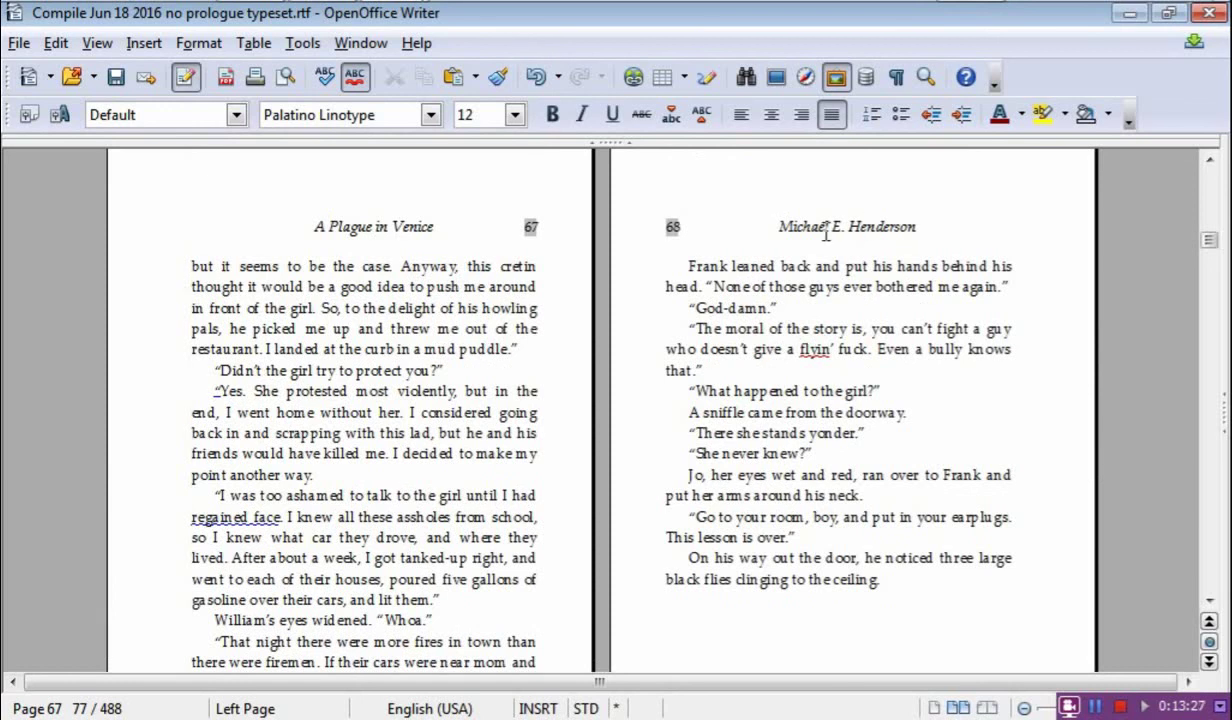
{"action": "scroll", "coordinate": [806, 539], "scroll_direction": "down", "scroll_amount": 5}
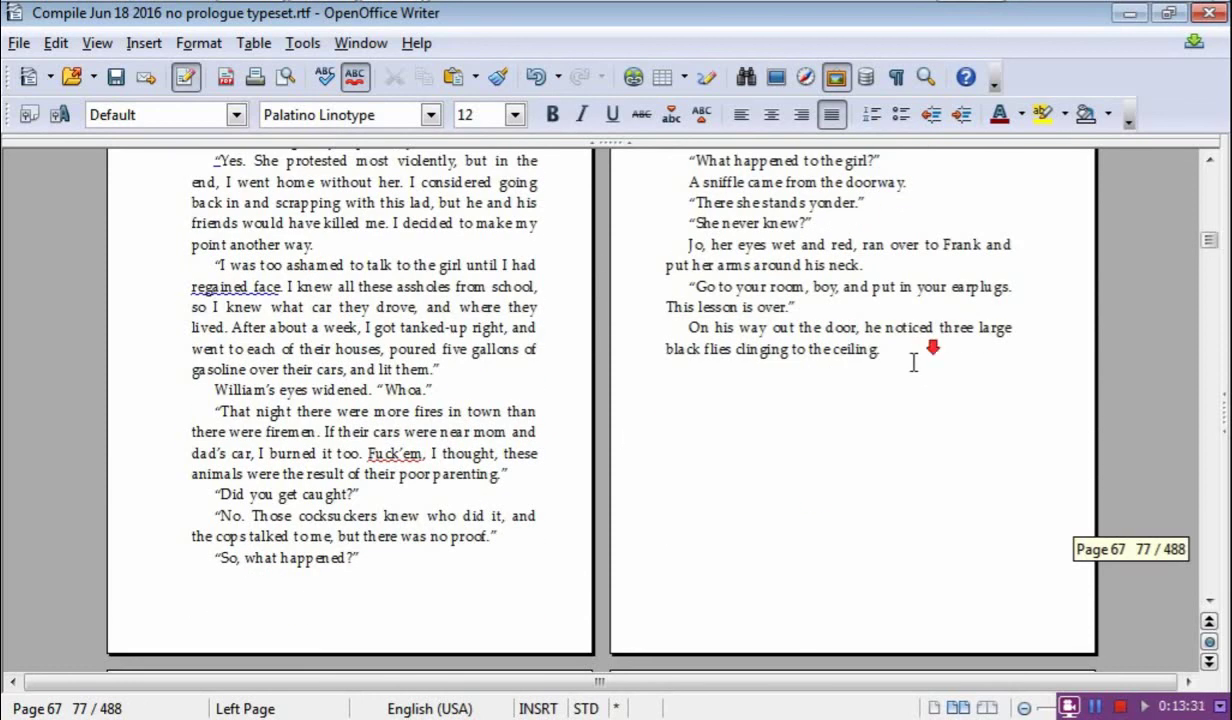
{"action": "scroll", "coordinate": [734, 418], "scroll_direction": "down", "scroll_amount": 6}
{"action": "scroll", "coordinate": [382, 466], "scroll_direction": "down", "scroll_amount": 2}
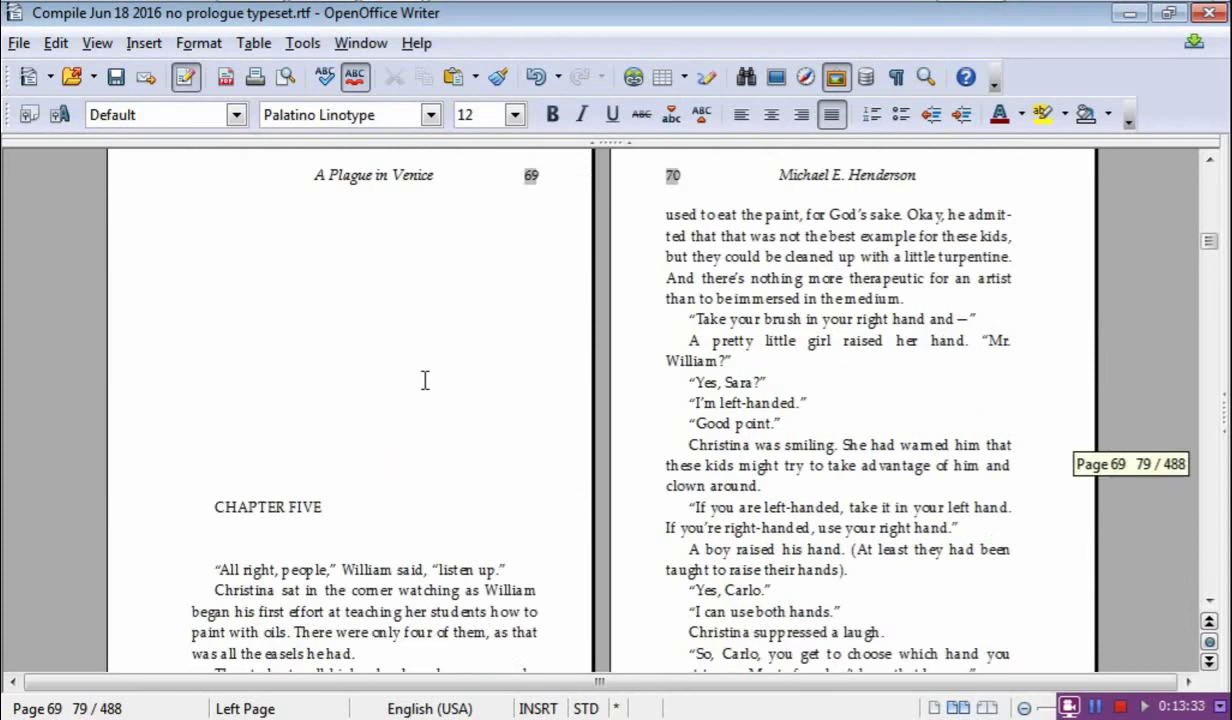
{"action": "scroll", "coordinate": [426, 379], "scroll_direction": "up", "scroll_amount": 3}
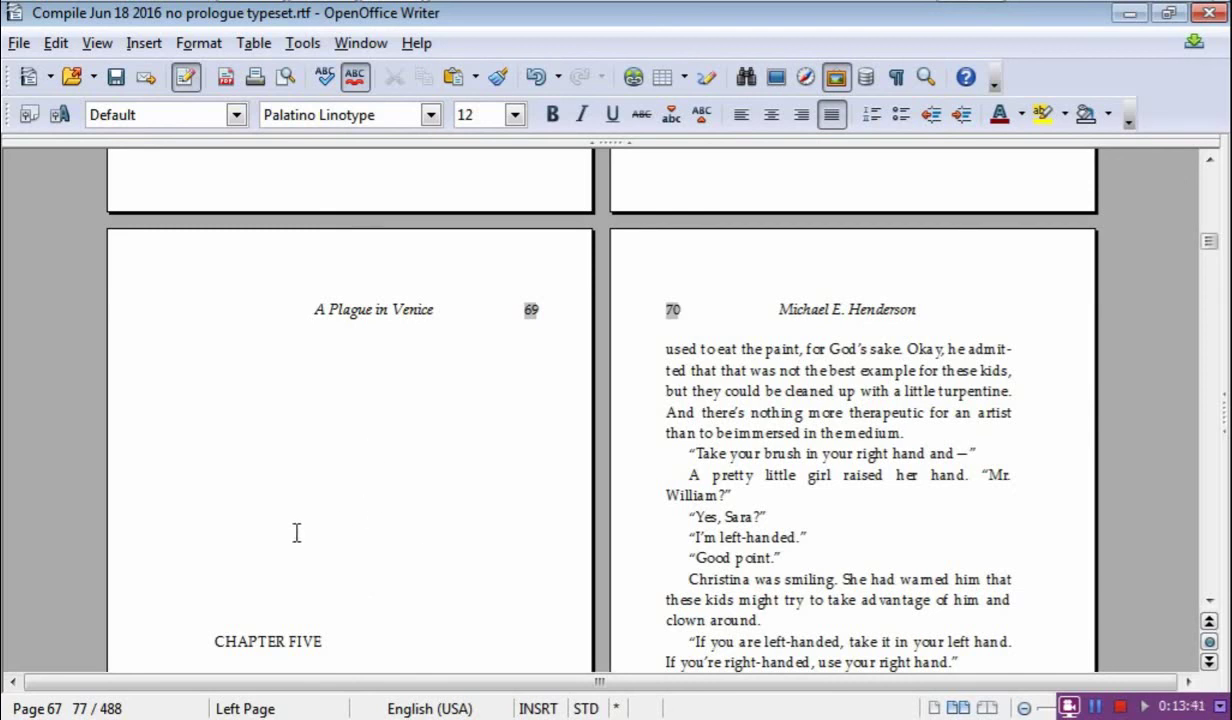
Remove an empty line above the CHAPTER FIVE heading on page 69 and review the page break.
{"action": "left_click", "coordinate": [249, 362]}
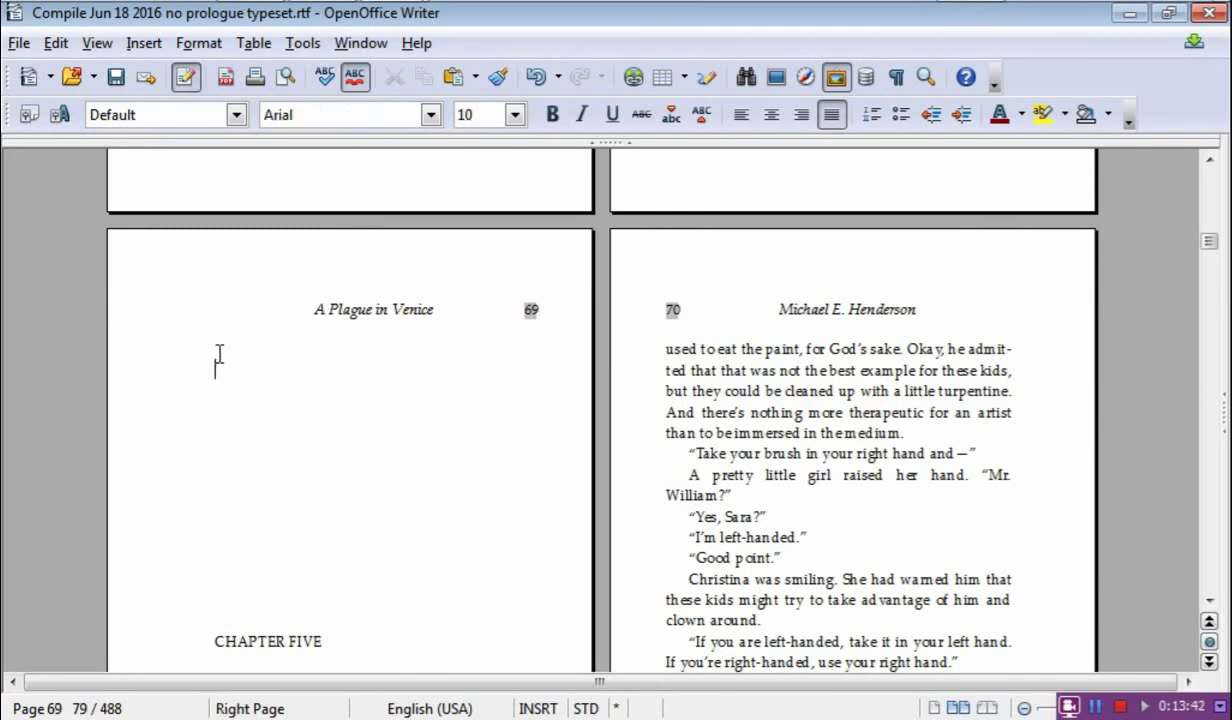
{"action": "scroll", "coordinate": [261, 412], "scroll_direction": "up", "scroll_amount": 1}
{"action": "key", "text": "BackSpace"}
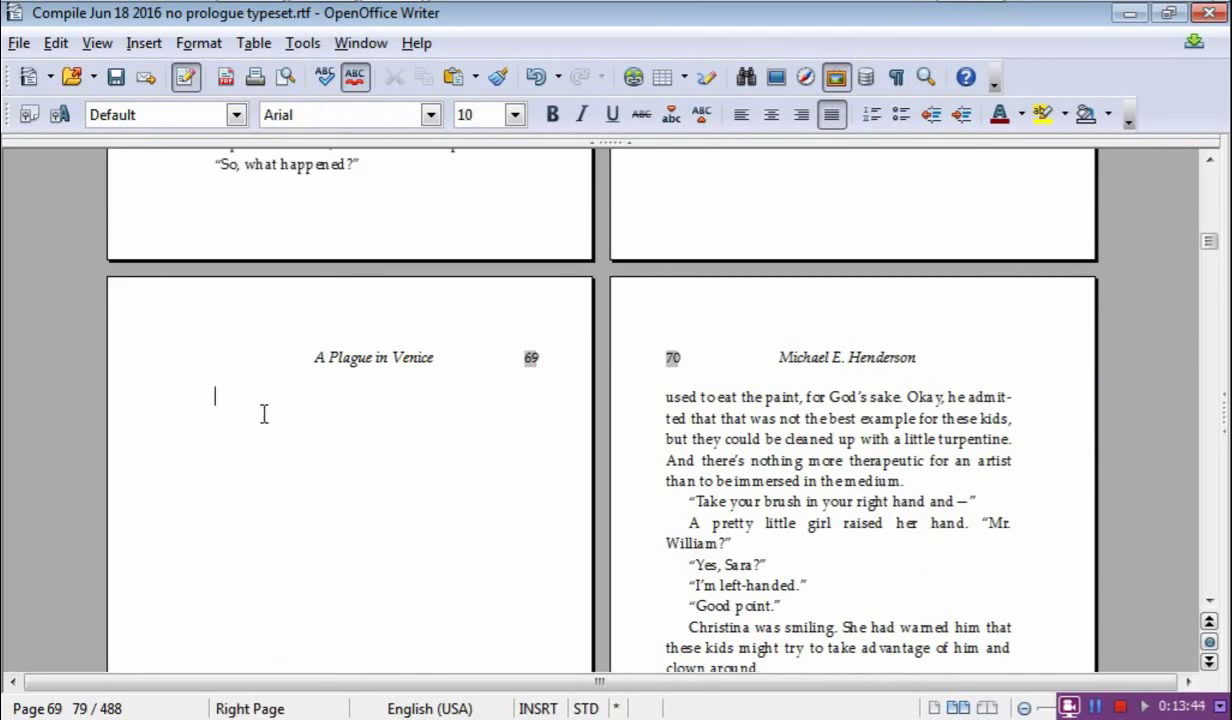
{"action": "scroll", "coordinate": [264, 414], "scroll_direction": "up", "scroll_amount": 6}
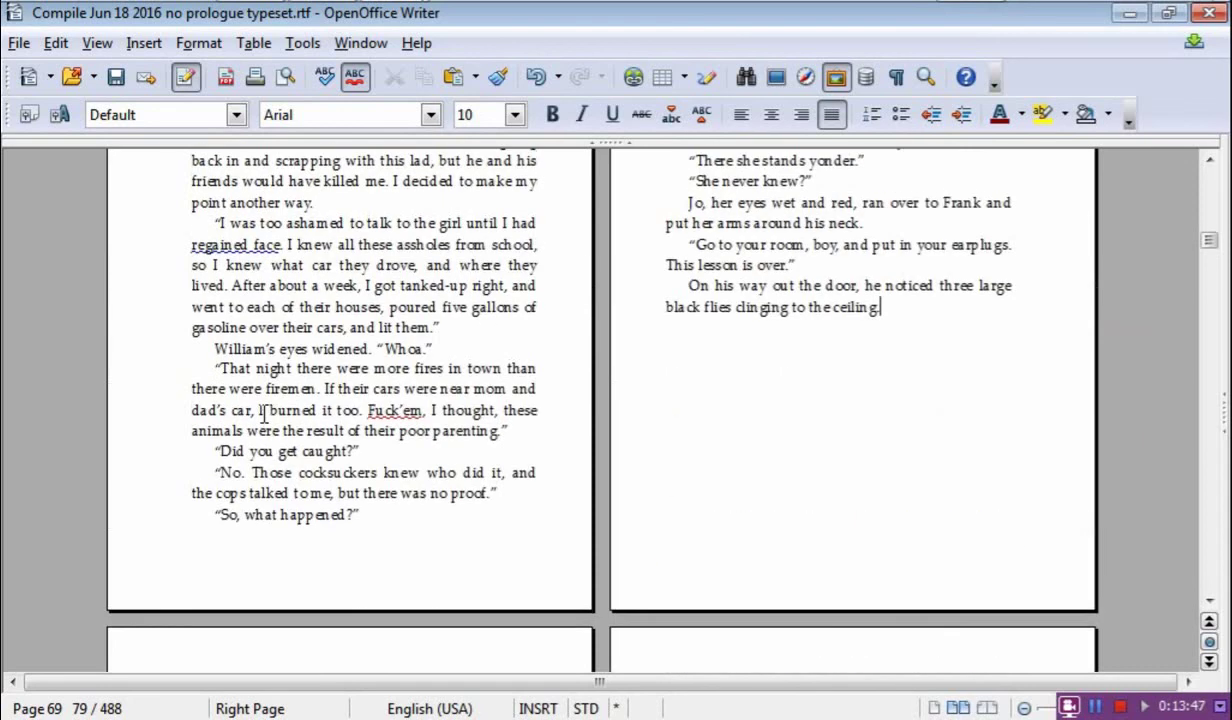
{"action": "key", "text": "BackSpace"}
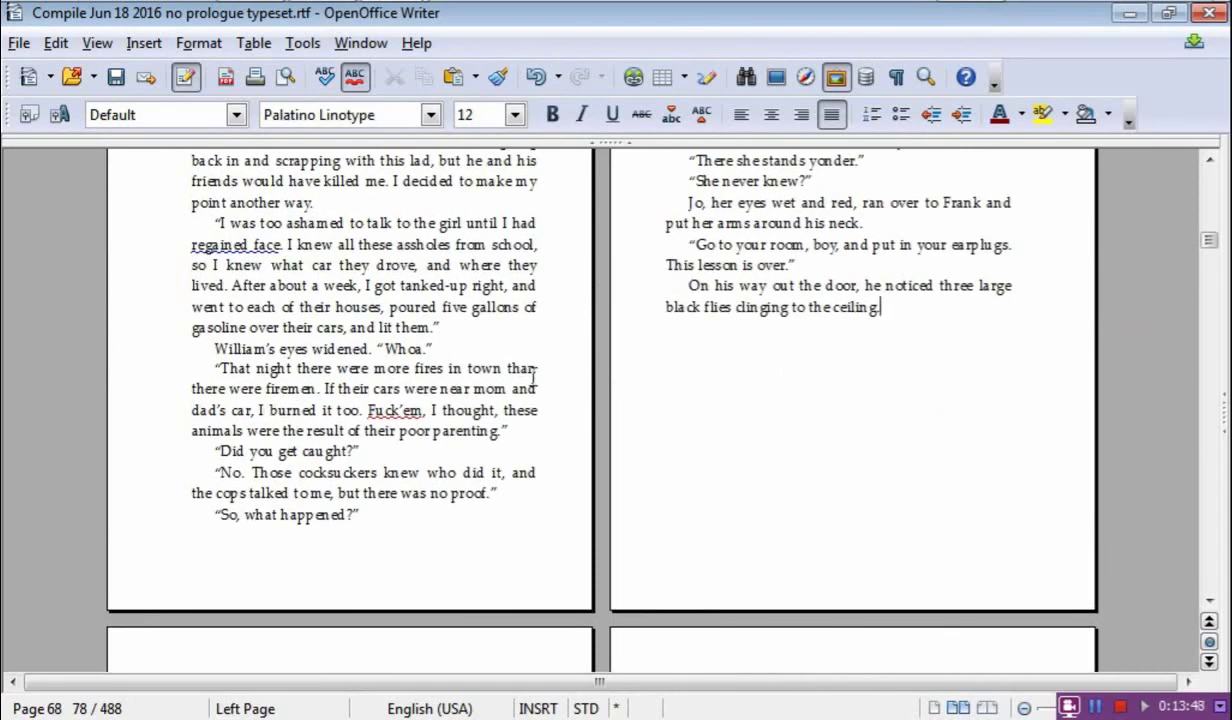
{"action": "scroll", "coordinate": [540, 385], "scroll_direction": "down", "scroll_amount": 7}
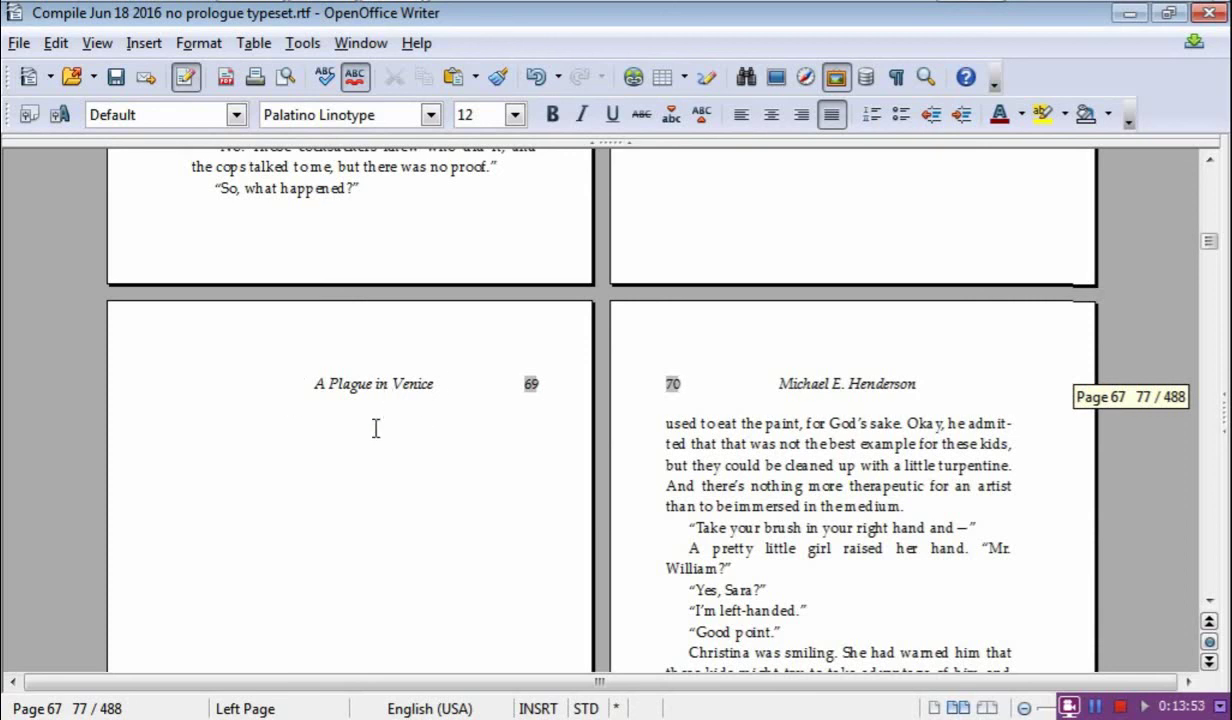
{"action": "scroll", "coordinate": [374, 435], "scroll_direction": "down", "scroll_amount": 1}
{"action": "scroll", "coordinate": [527, 402], "scroll_direction": "up", "scroll_amount": 8}
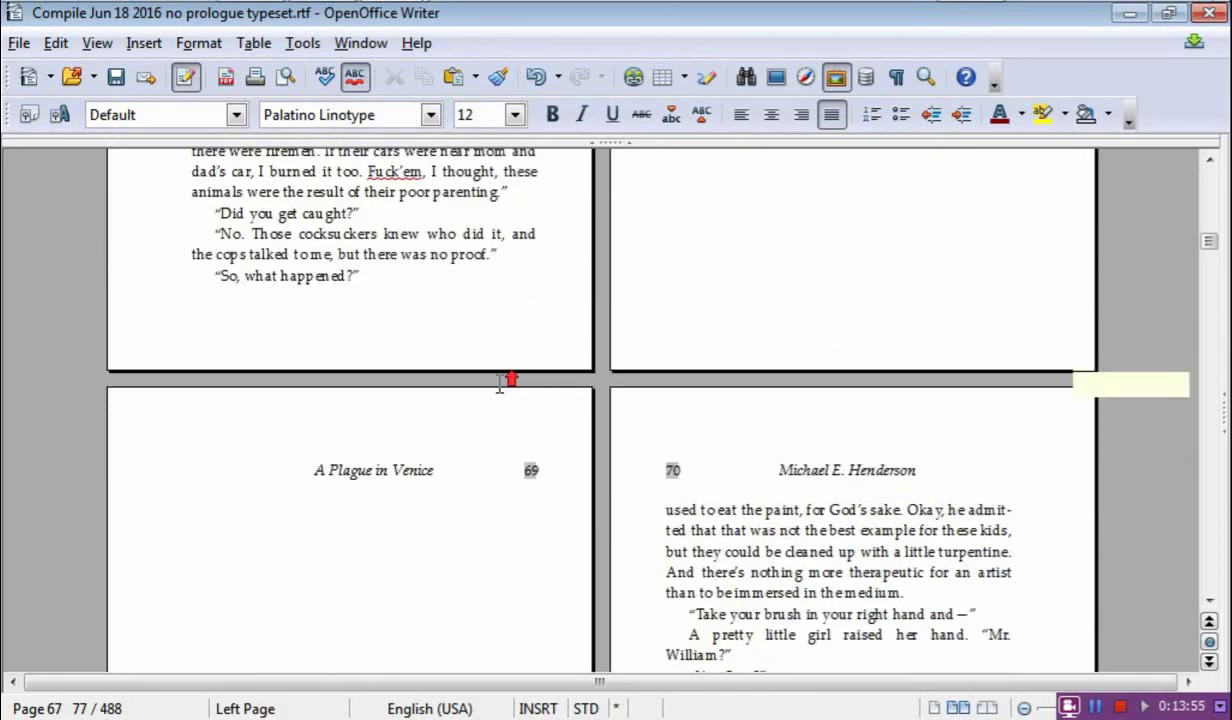
{"action": "scroll", "coordinate": [955, 343], "scroll_direction": "up", "scroll_amount": 8}
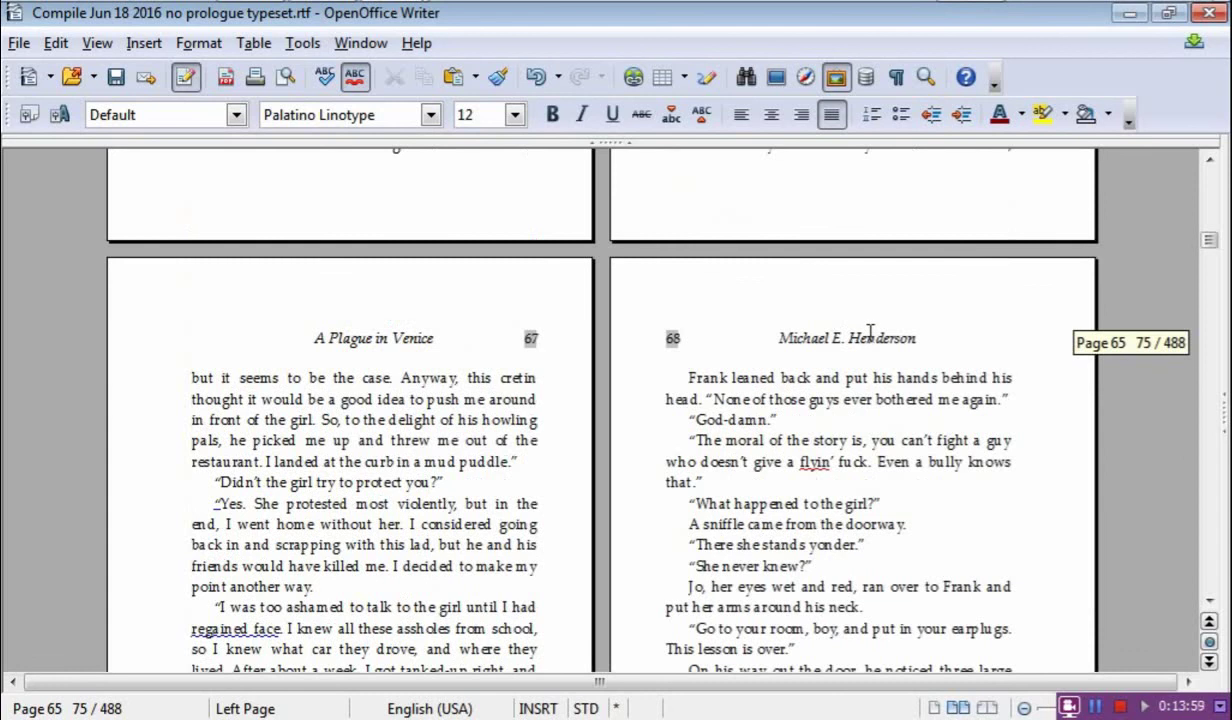
{"action": "scroll", "coordinate": [675, 397], "scroll_direction": "down", "scroll_amount": 12}
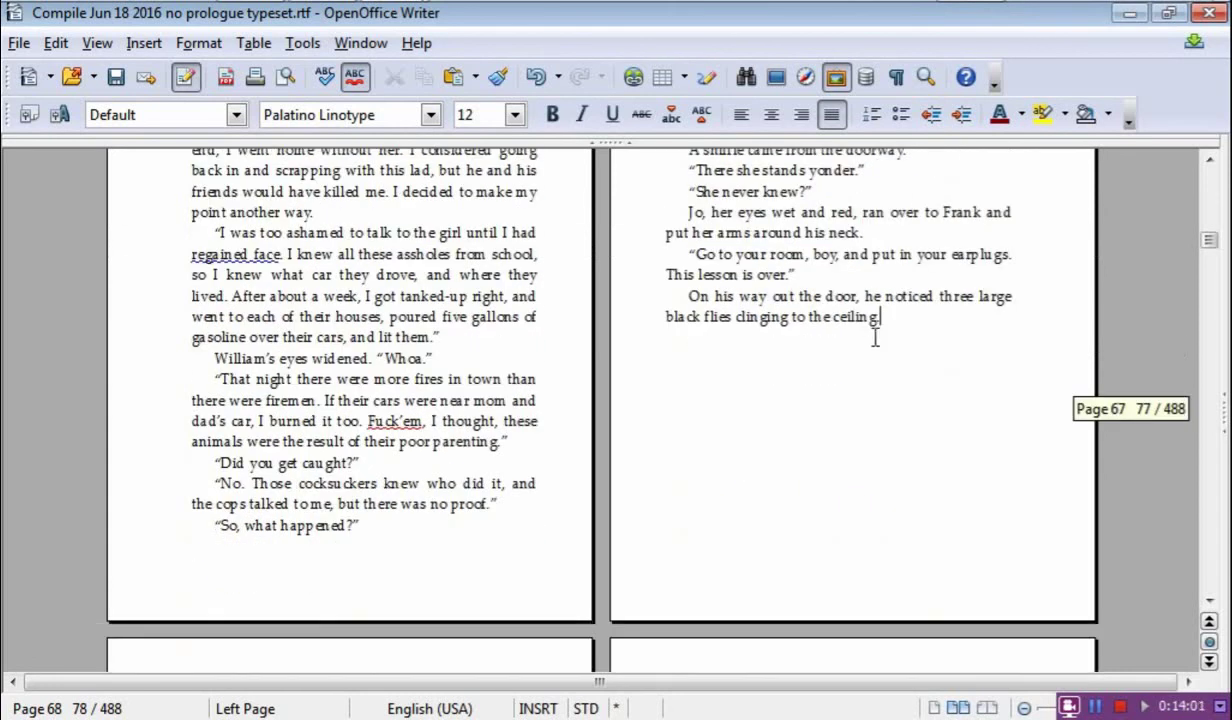
{"action": "scroll", "coordinate": [615, 421], "scroll_direction": "down", "scroll_amount": 1}
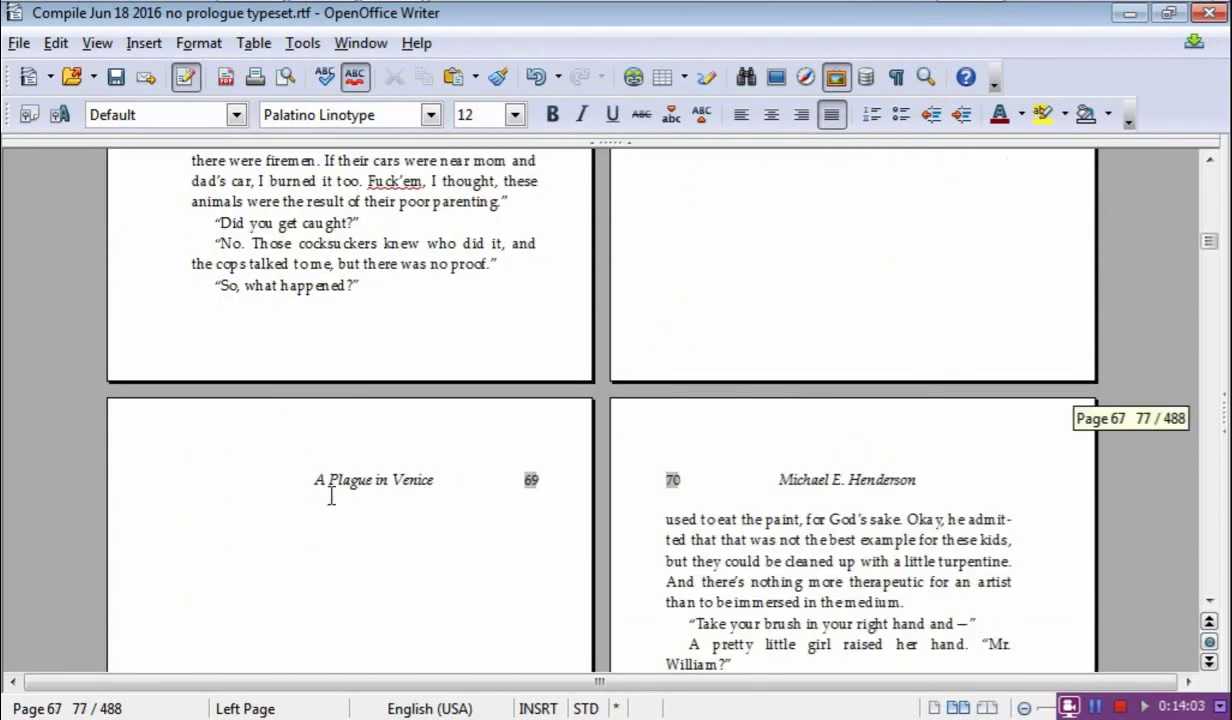
{"action": "scroll", "coordinate": [331, 496], "scroll_direction": "down", "scroll_amount": 2}
{"action": "scroll", "coordinate": [373, 407], "scroll_direction": "down", "scroll_amount": 3}
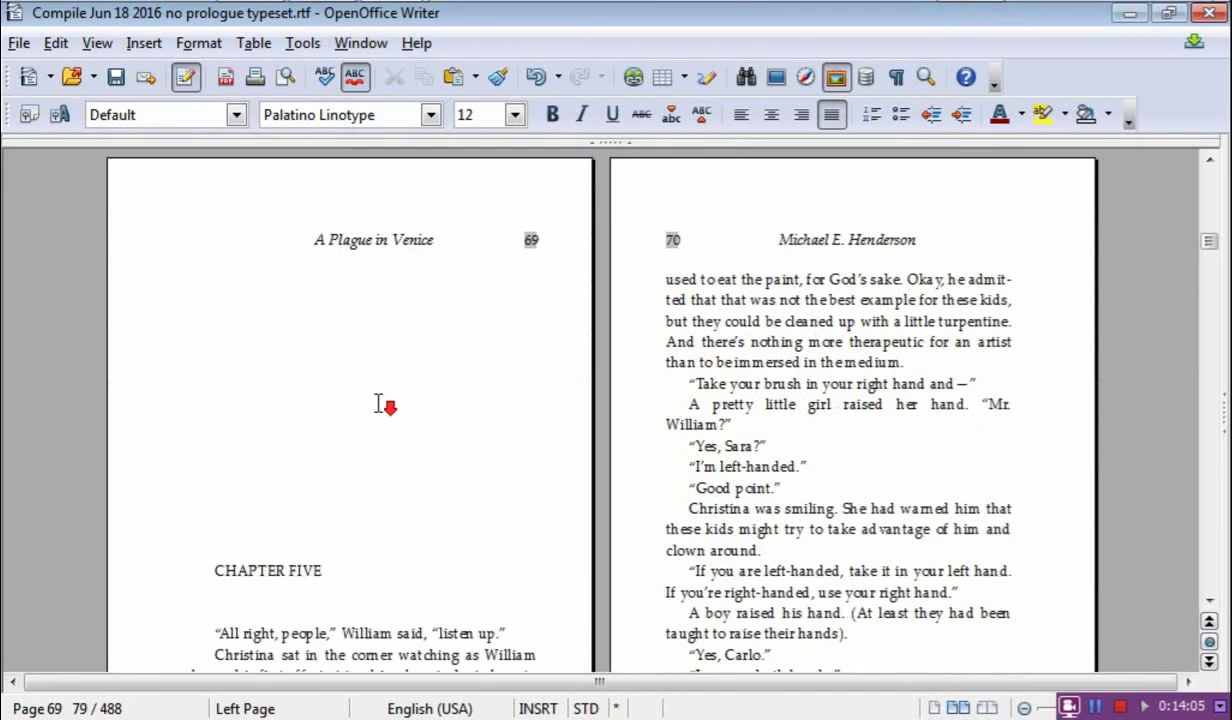
{"action": "scroll", "coordinate": [373, 410], "scroll_direction": "up", "scroll_amount": 2}
Delete the blank paragraph and break after 'ceiling.' so CHAPTER FIVE moves up to page 68.
{"action": "left_click", "coordinate": [341, 413]}
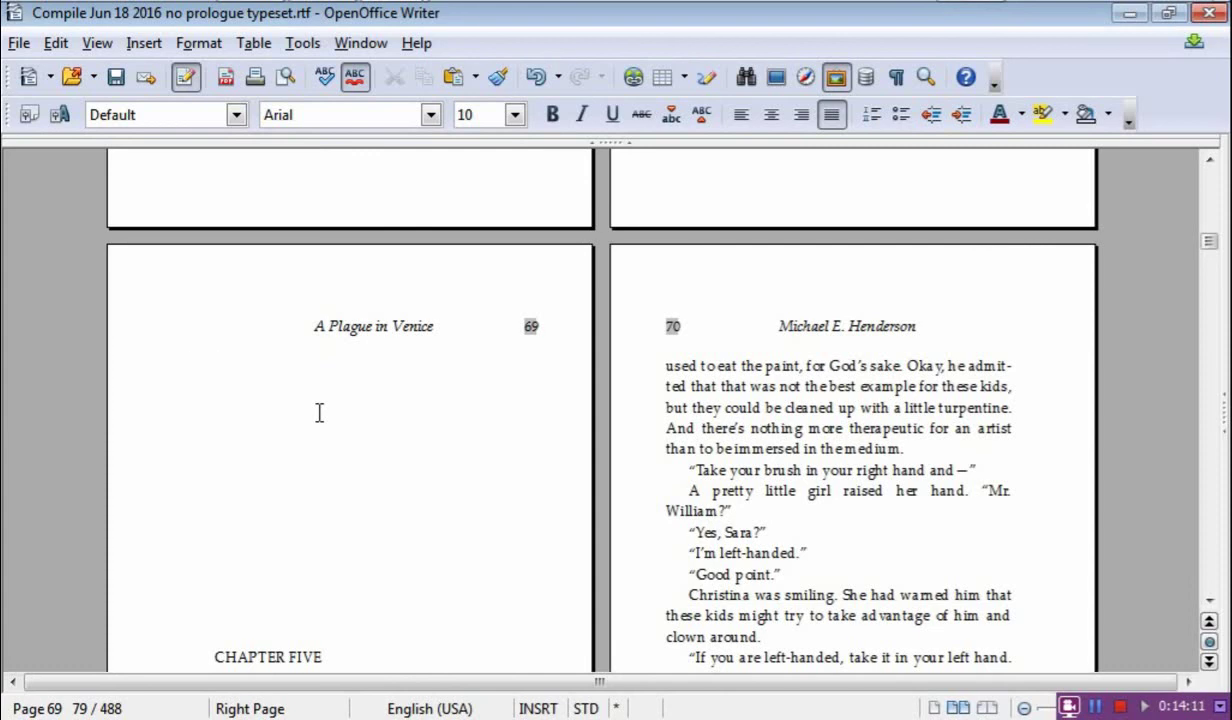
{"action": "scroll", "coordinate": [319, 413], "scroll_direction": "up", "scroll_amount": 8}
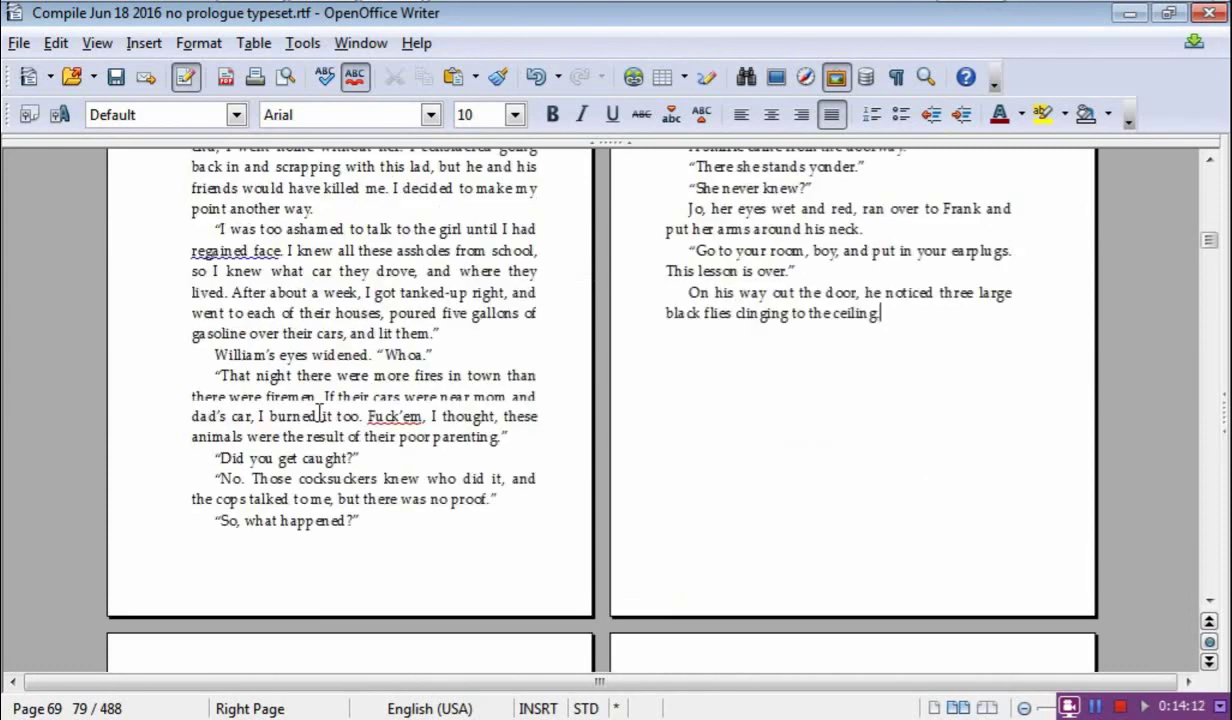
{"action": "left_click", "coordinate": [319, 413]}
{"action": "scroll", "coordinate": [383, 322], "scroll_direction": "down", "scroll_amount": 3}
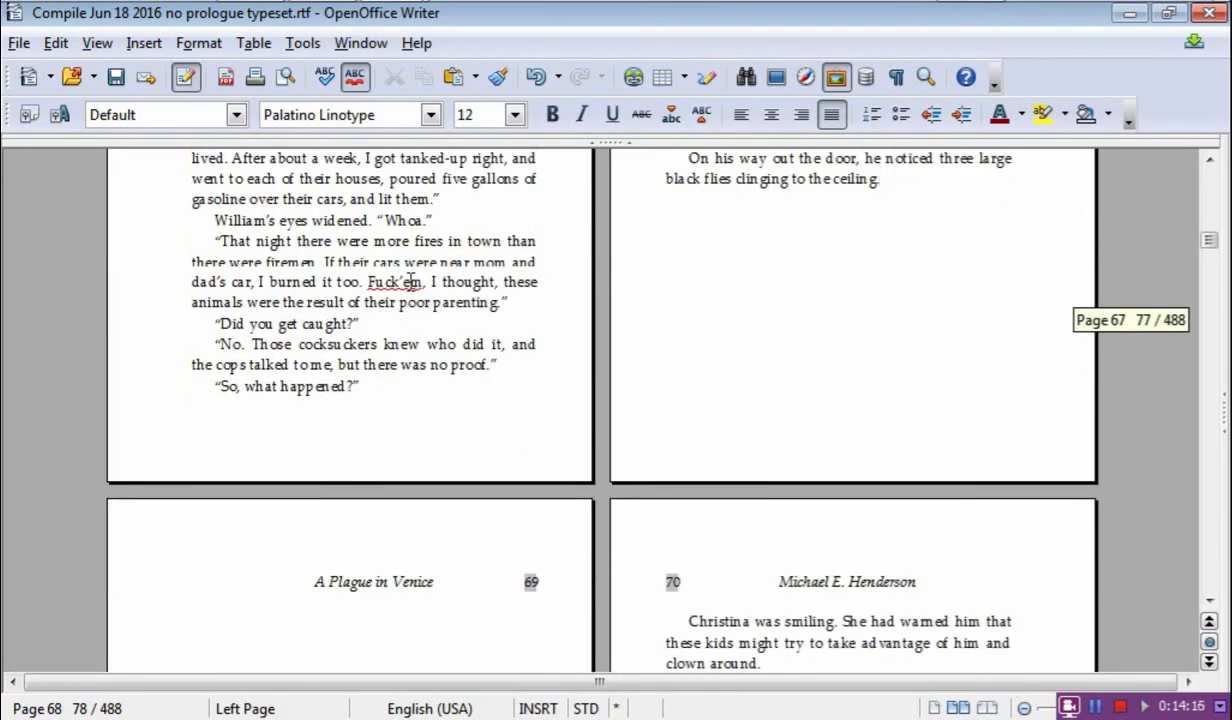
{"action": "key", "text": "Delete"}
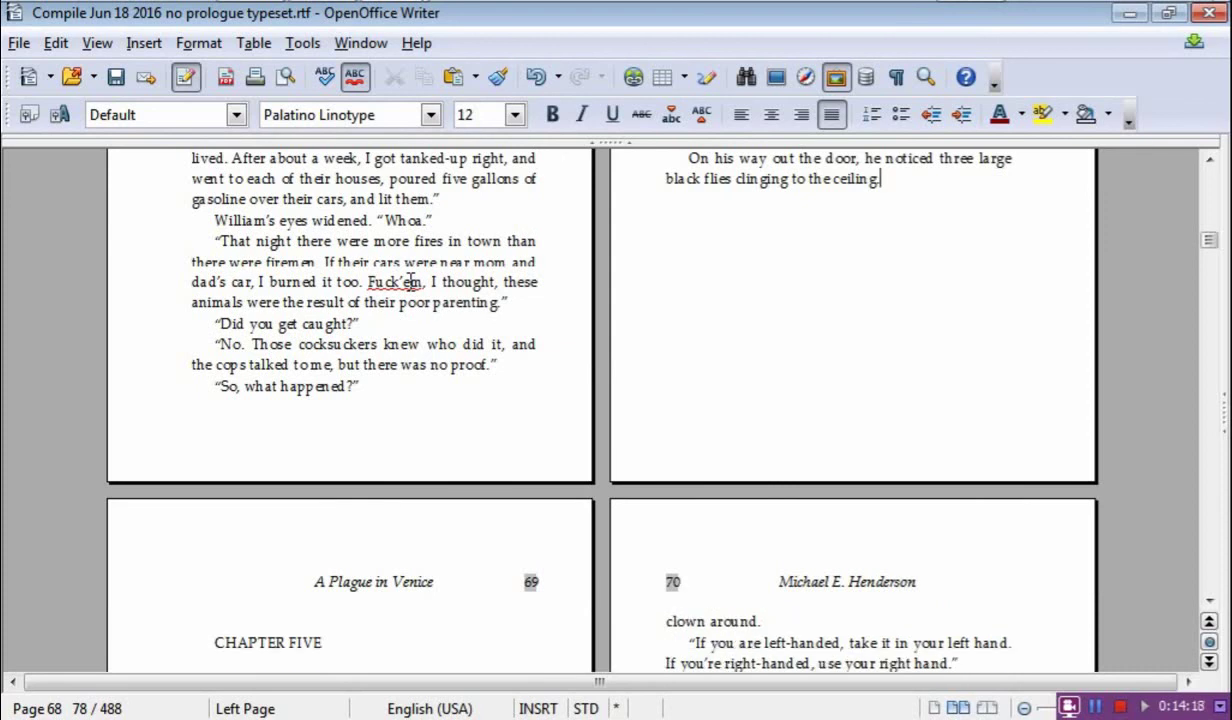
{"action": "key", "text": "Delete"}
{"action": "key", "text": "Delete"}
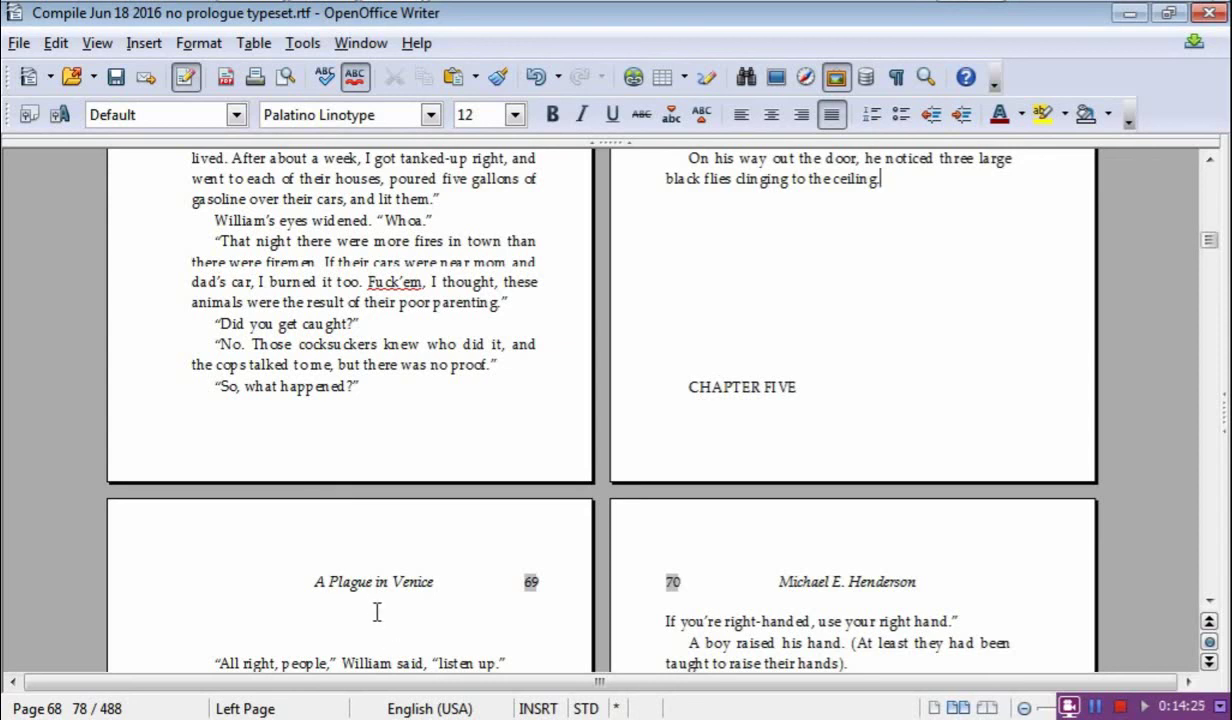
{"action": "scroll", "coordinate": [721, 311], "scroll_direction": "up", "scroll_amount": 1}
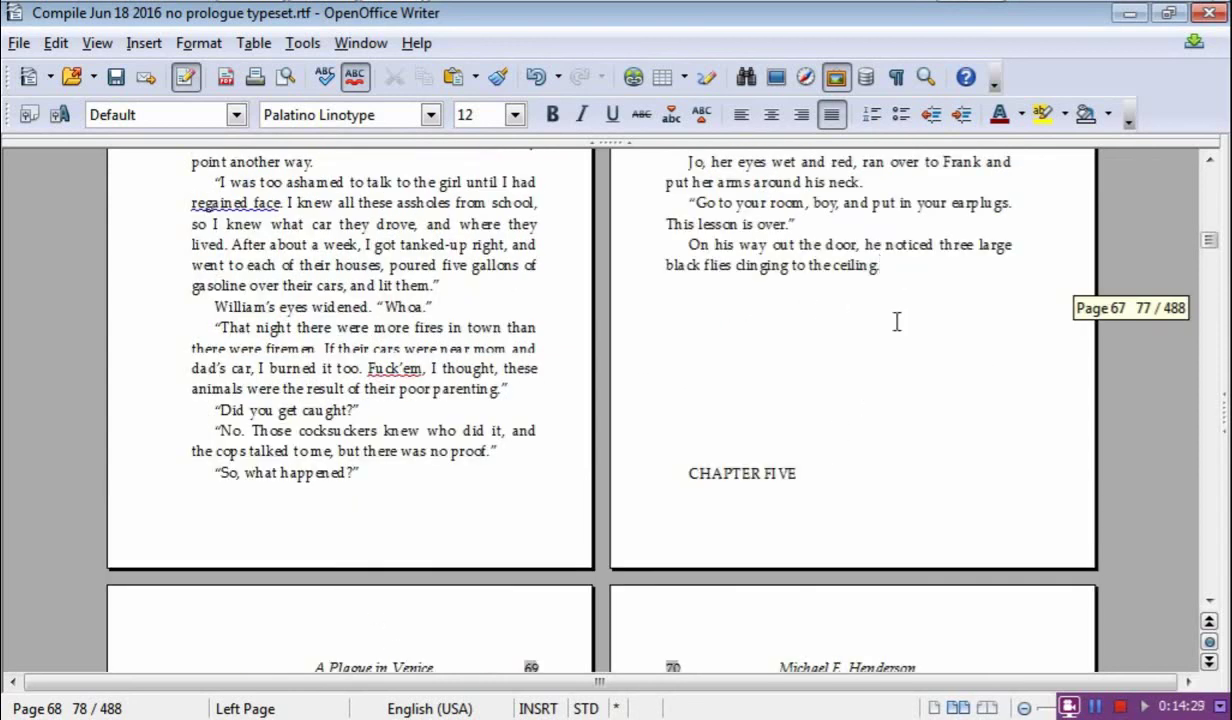
Insert a page break with the First Page style so CHAPTER FIVE opens headerless on page 69.
{"action": "left_click", "coordinate": [143, 43]}
{"action": "left_click", "coordinate": [230, 40]}
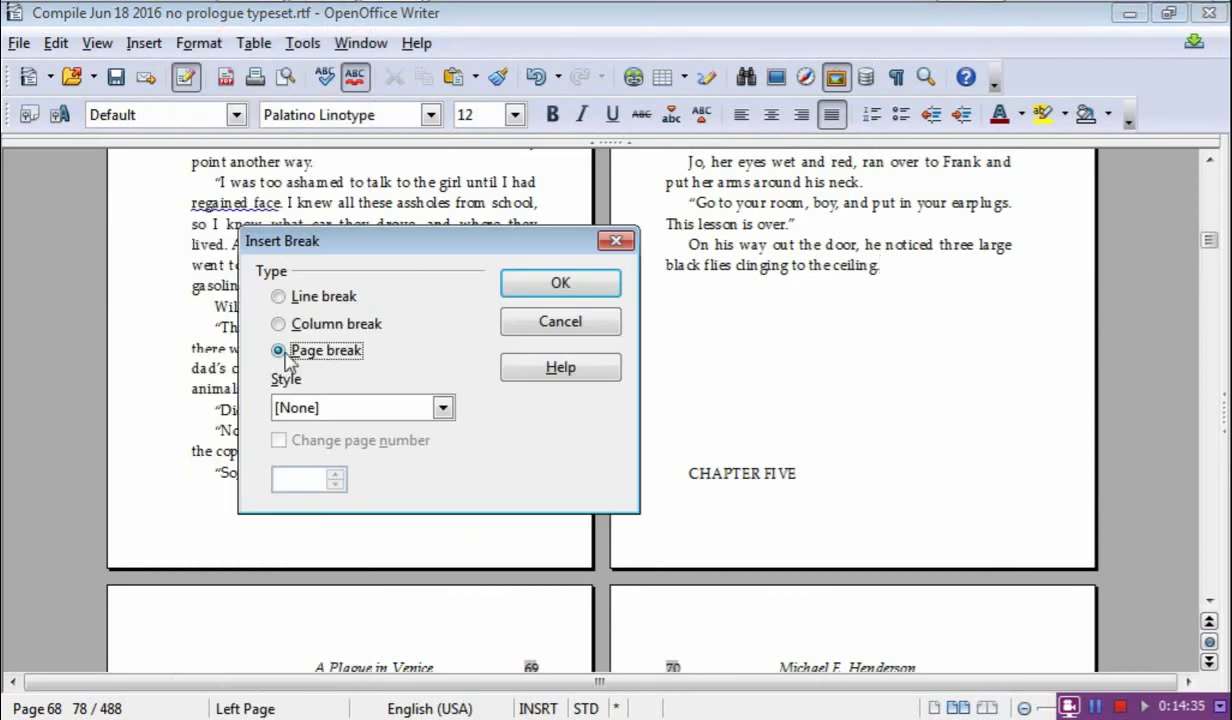
{"action": "left_click", "coordinate": [443, 409]}
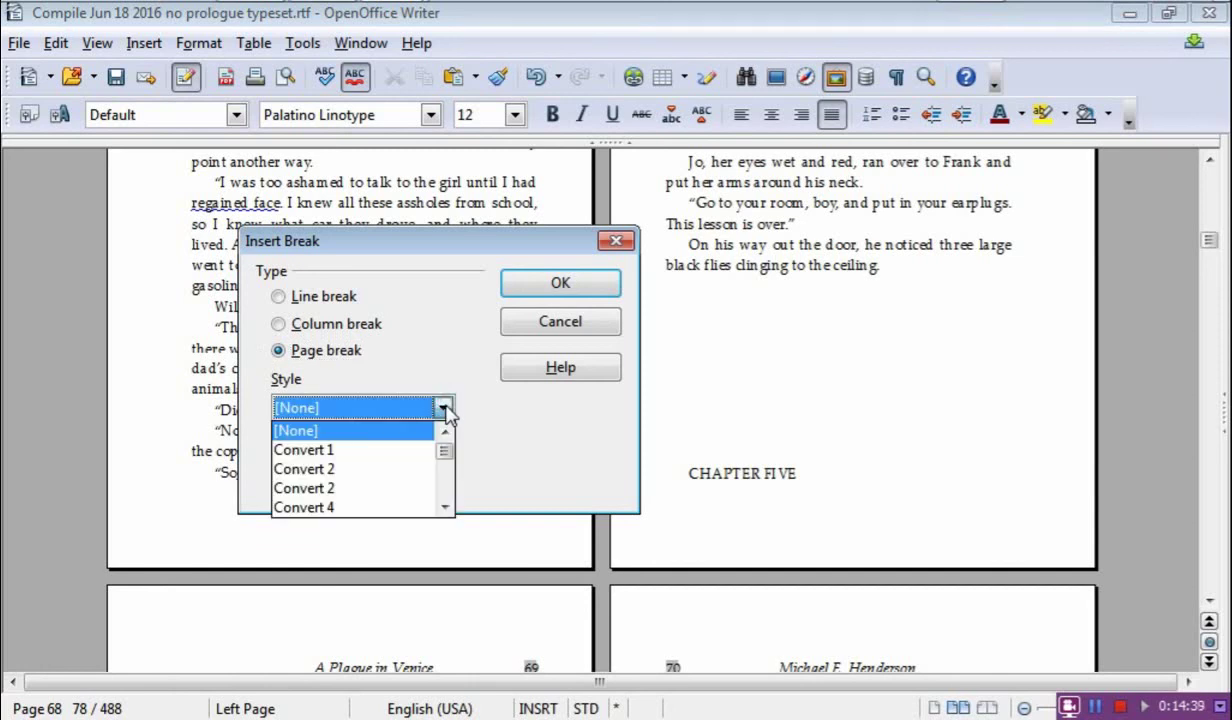
{"action": "left_click", "coordinate": [447, 497]}
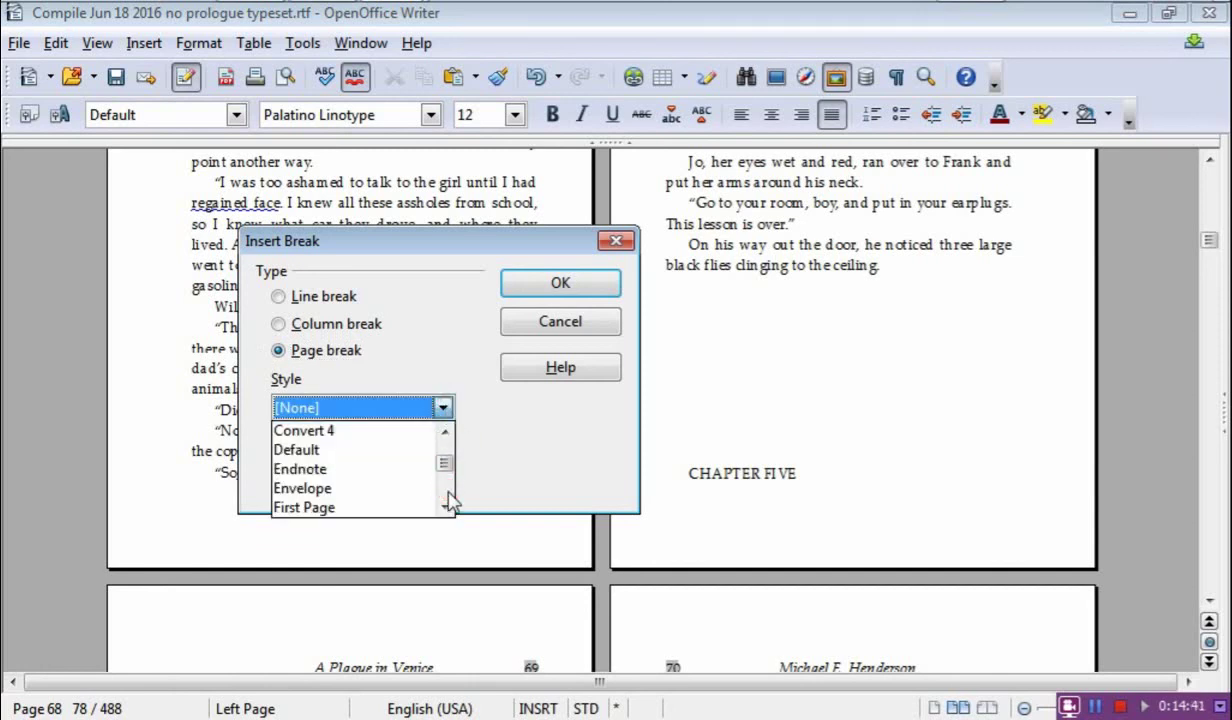
{"action": "left_click", "coordinate": [349, 509]}
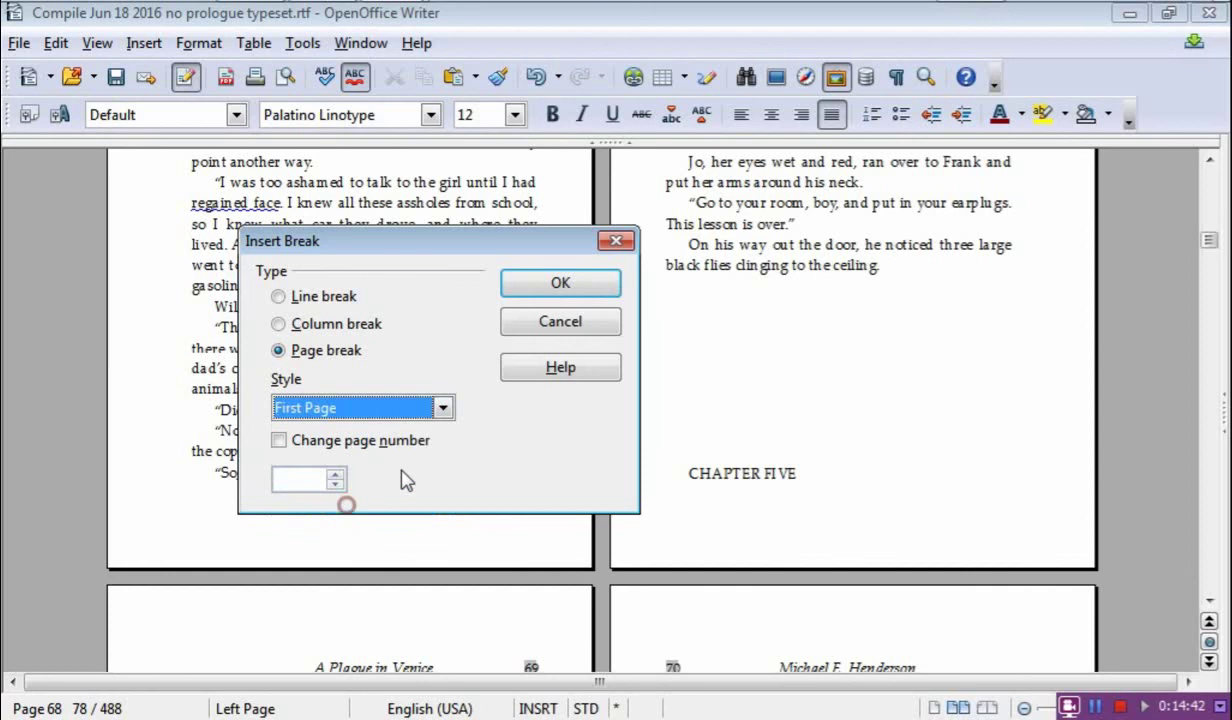
{"action": "left_click", "coordinate": [531, 282]}
{"action": "scroll", "coordinate": [536, 283], "scroll_direction": "down", "scroll_amount": 5}
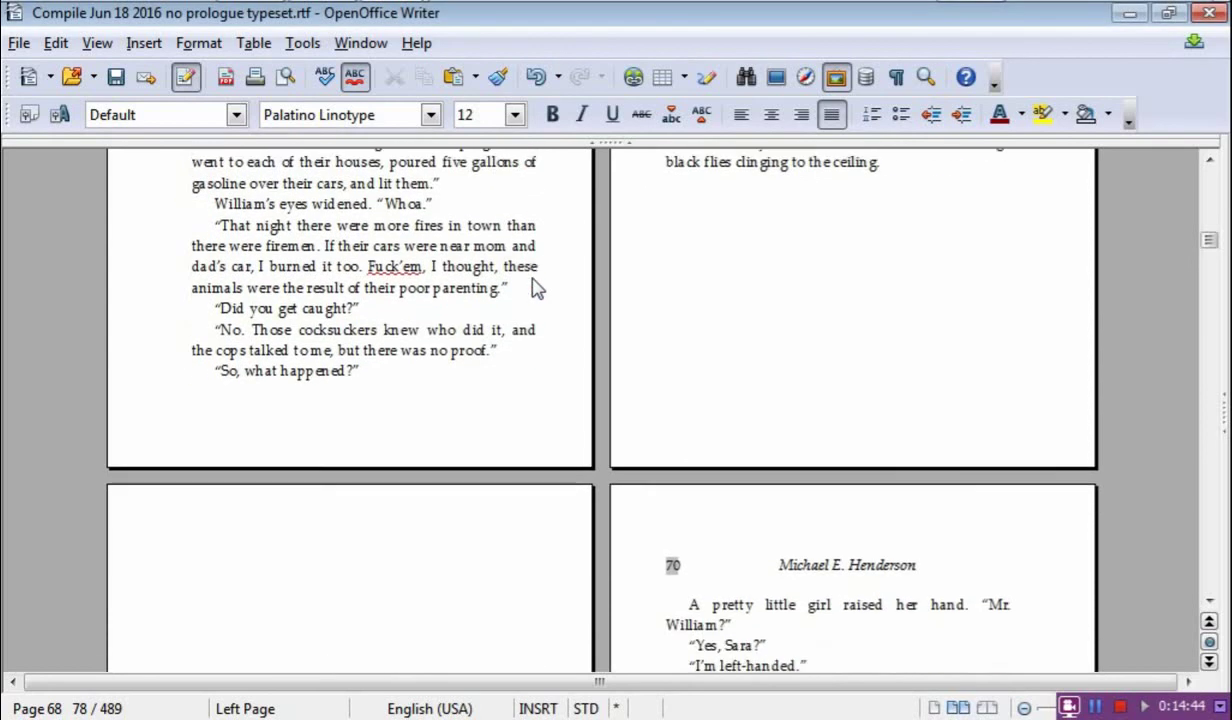
{"action": "scroll", "coordinate": [829, 309], "scroll_direction": "up", "scroll_amount": 5}
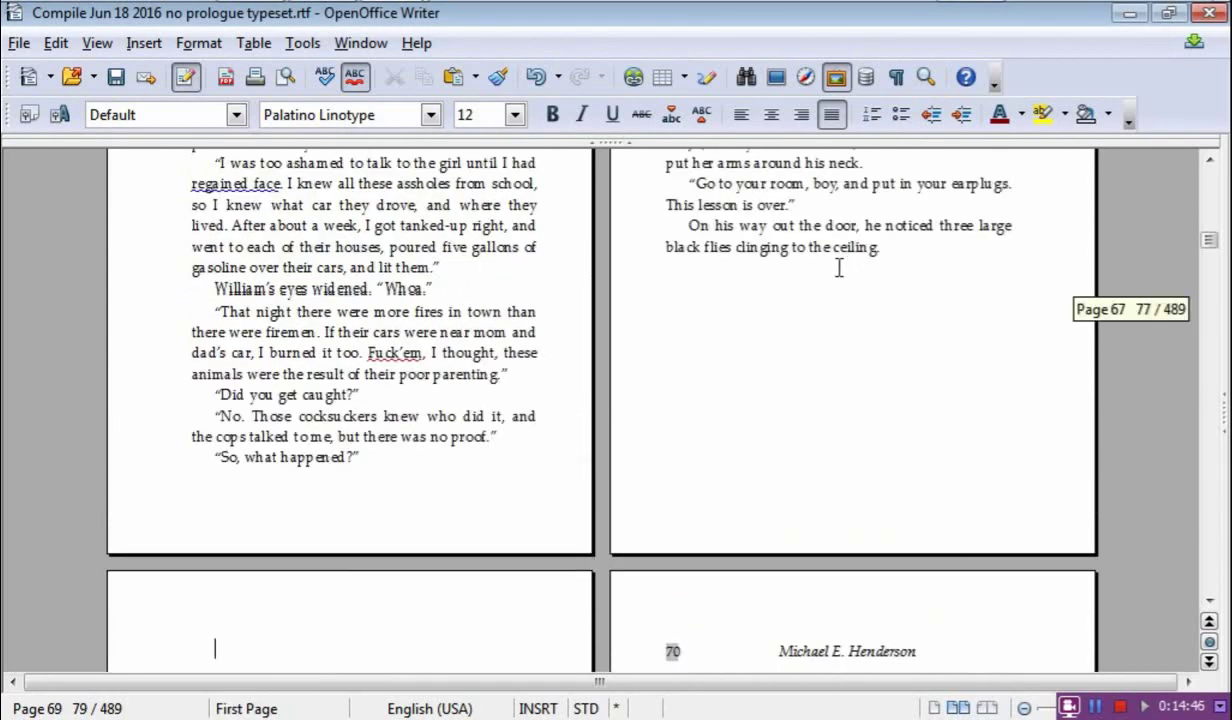
{"action": "scroll", "coordinate": [905, 246], "scroll_direction": "down", "scroll_amount": 5}
{"action": "scroll", "coordinate": [360, 357], "scroll_direction": "down", "scroll_amount": 3}
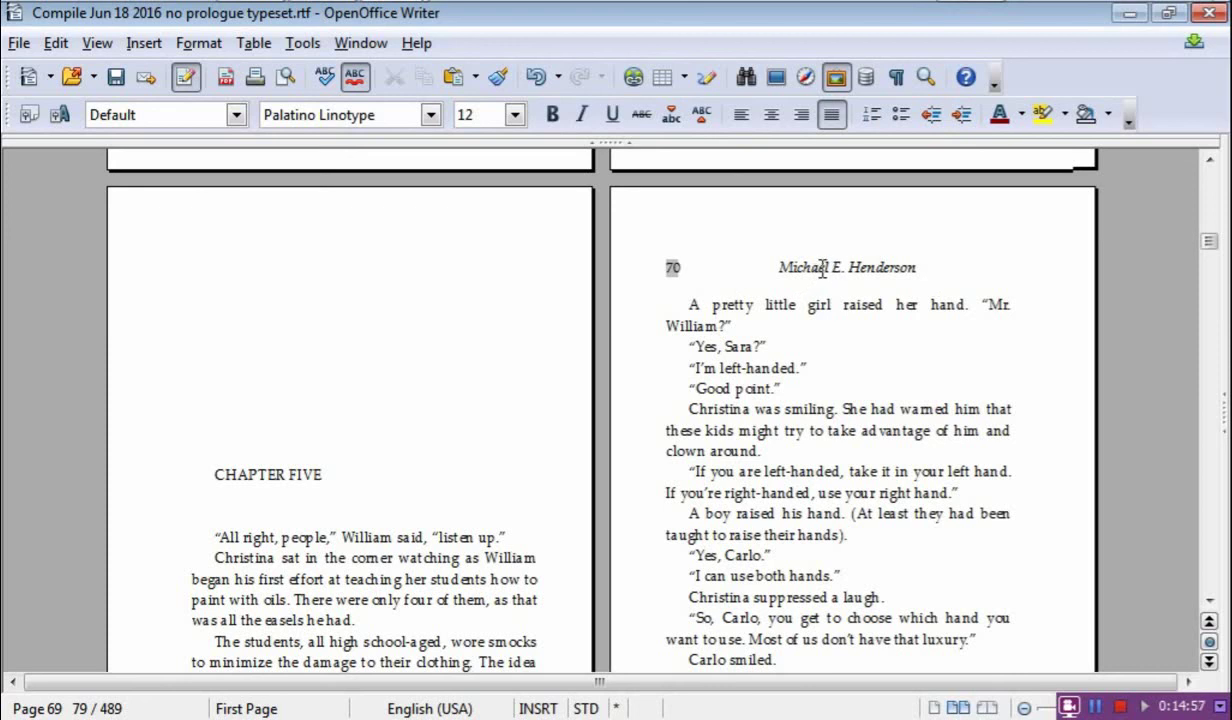
Scroll through pages 65–76 to review chapter openings, ending at page 74's final text.
{"action": "scroll", "coordinate": [766, 265], "scroll_direction": "down", "scroll_amount": 15}
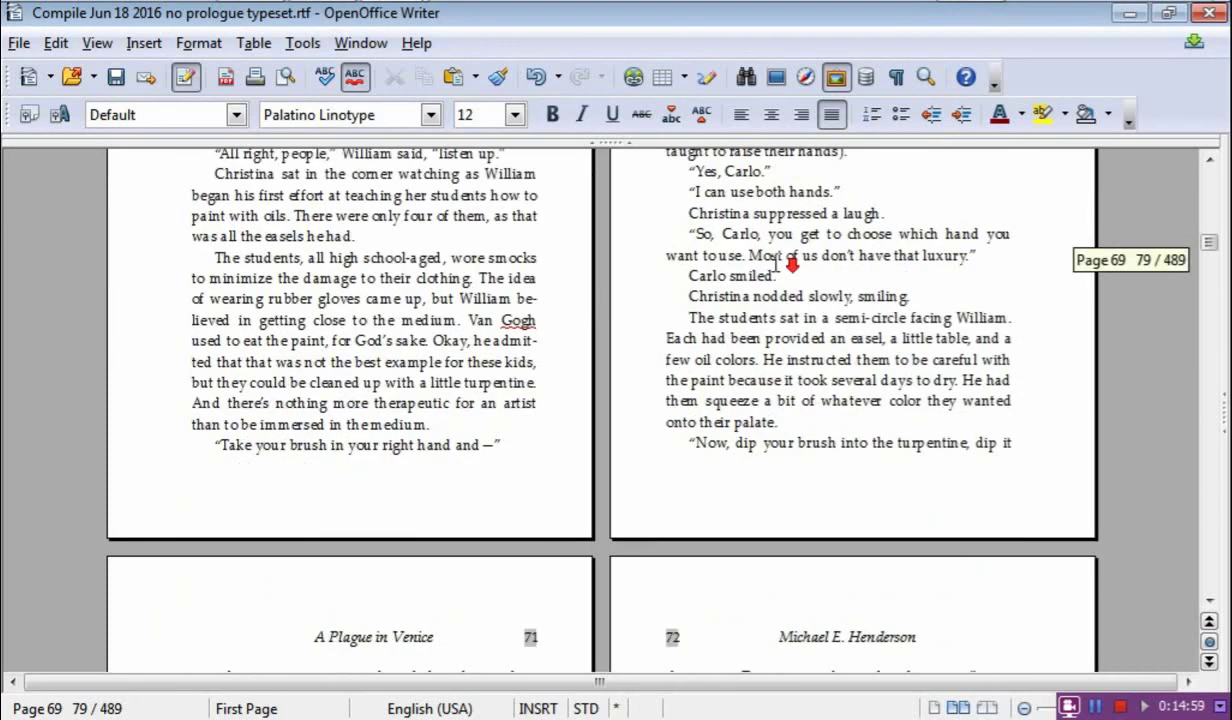
{"action": "scroll", "coordinate": [766, 268], "scroll_direction": "down", "scroll_amount": 1}
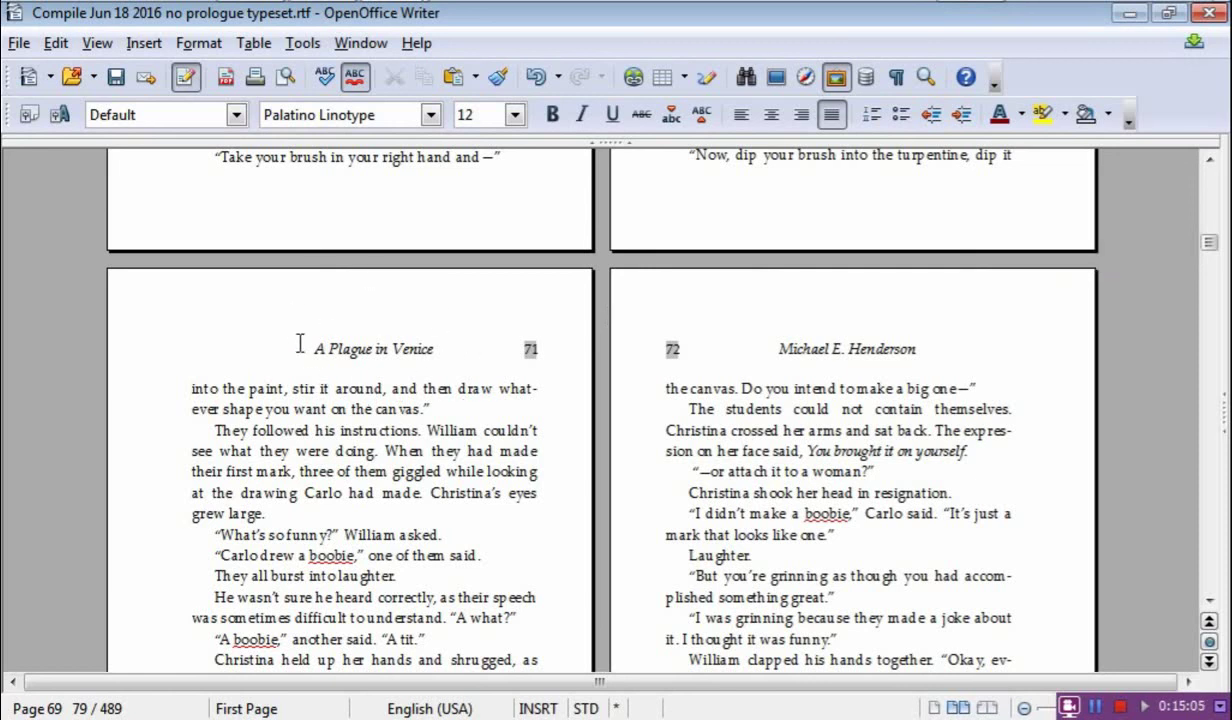
{"action": "scroll", "coordinate": [805, 390], "scroll_direction": "up", "scroll_amount": 20}
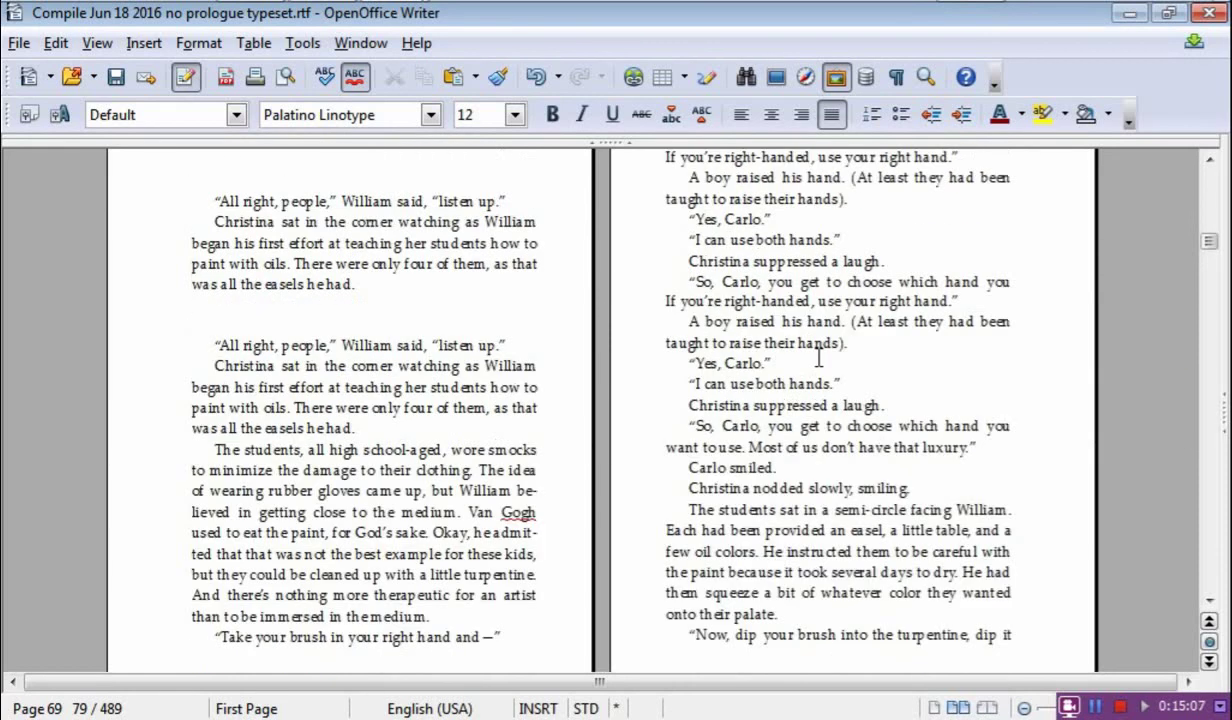
{"action": "scroll", "coordinate": [820, 344], "scroll_direction": "up", "scroll_amount": 4}
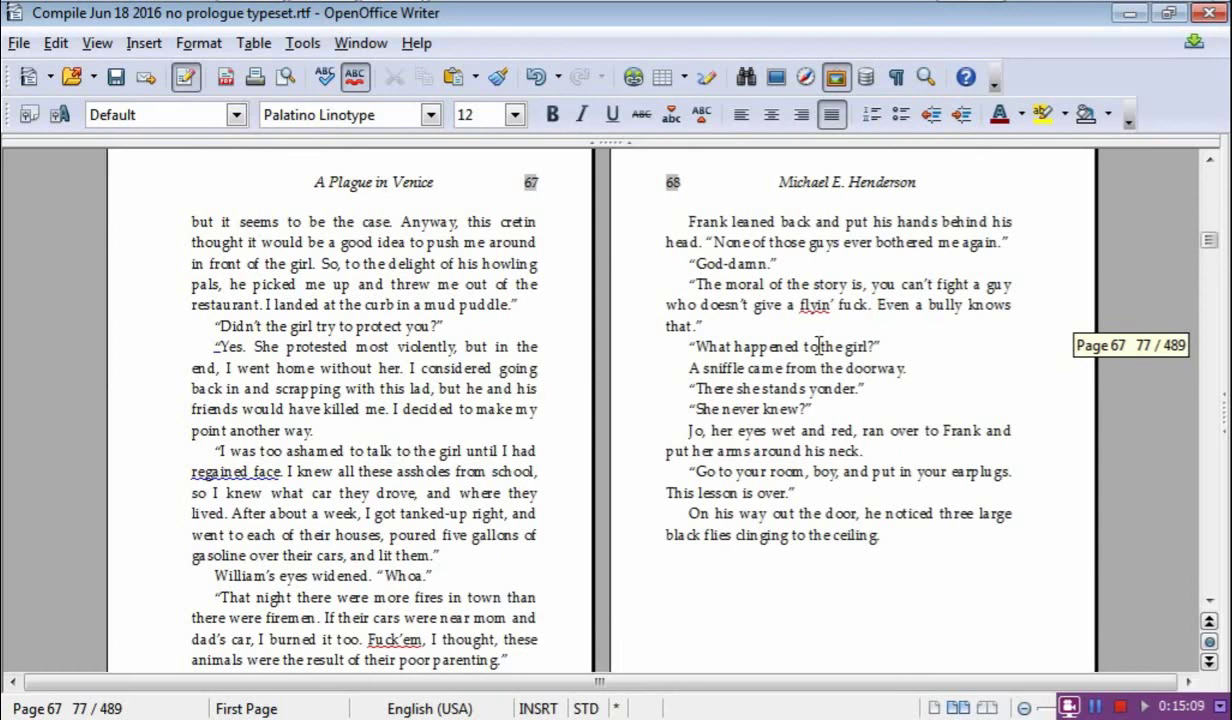
{"action": "scroll", "coordinate": [615, 240], "scroll_direction": "up", "scroll_amount": 4}
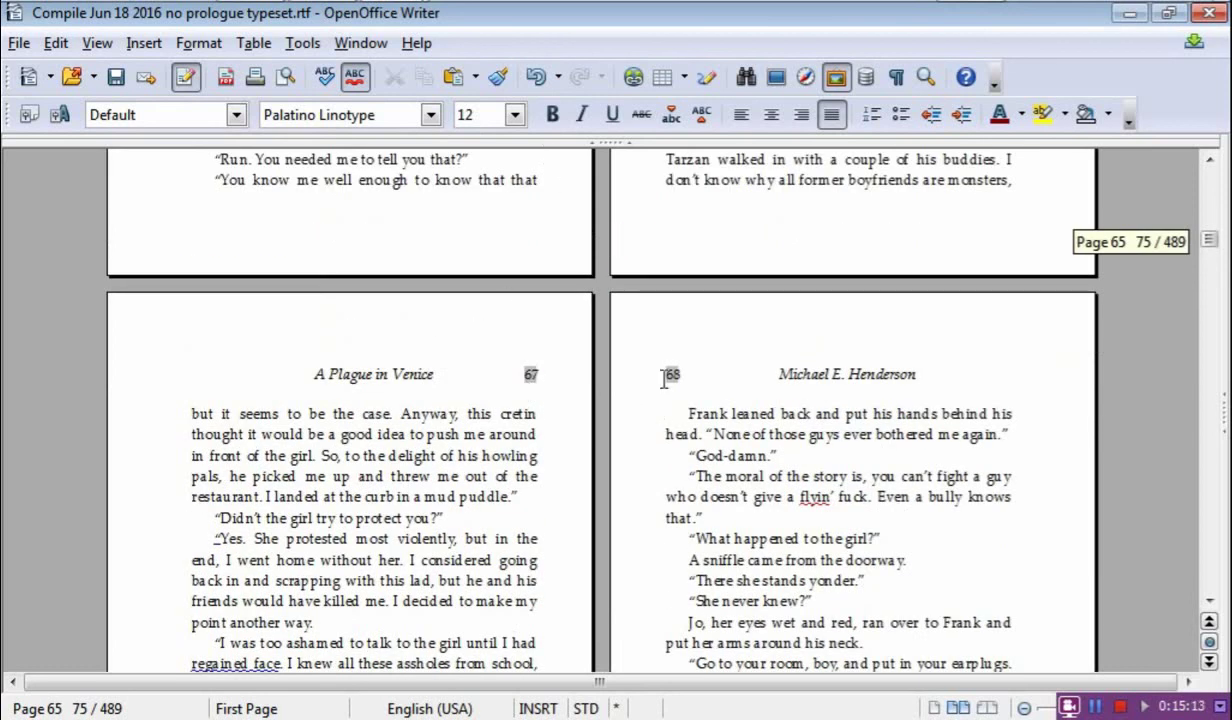
{"action": "scroll", "coordinate": [698, 370], "scroll_direction": "down", "scroll_amount": 14}
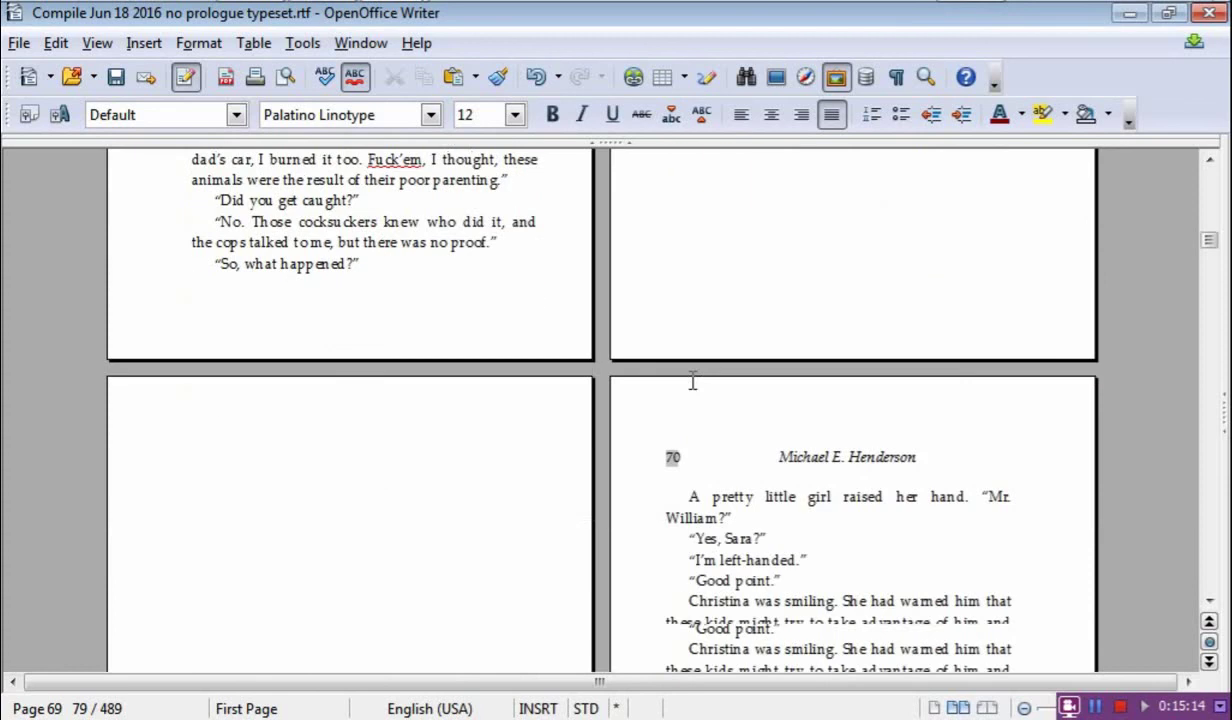
{"action": "scroll", "coordinate": [710, 428], "scroll_direction": "down", "scroll_amount": 18}
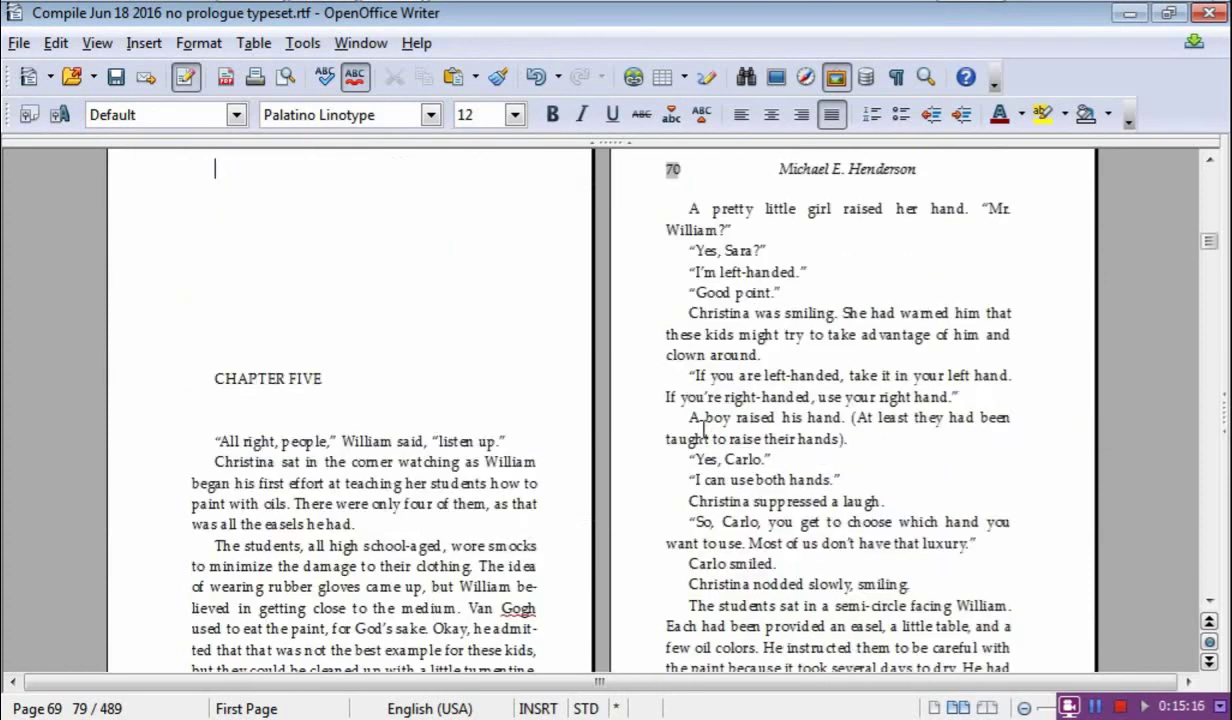
{"action": "scroll", "coordinate": [795, 484], "scroll_direction": "down", "scroll_amount": 12}
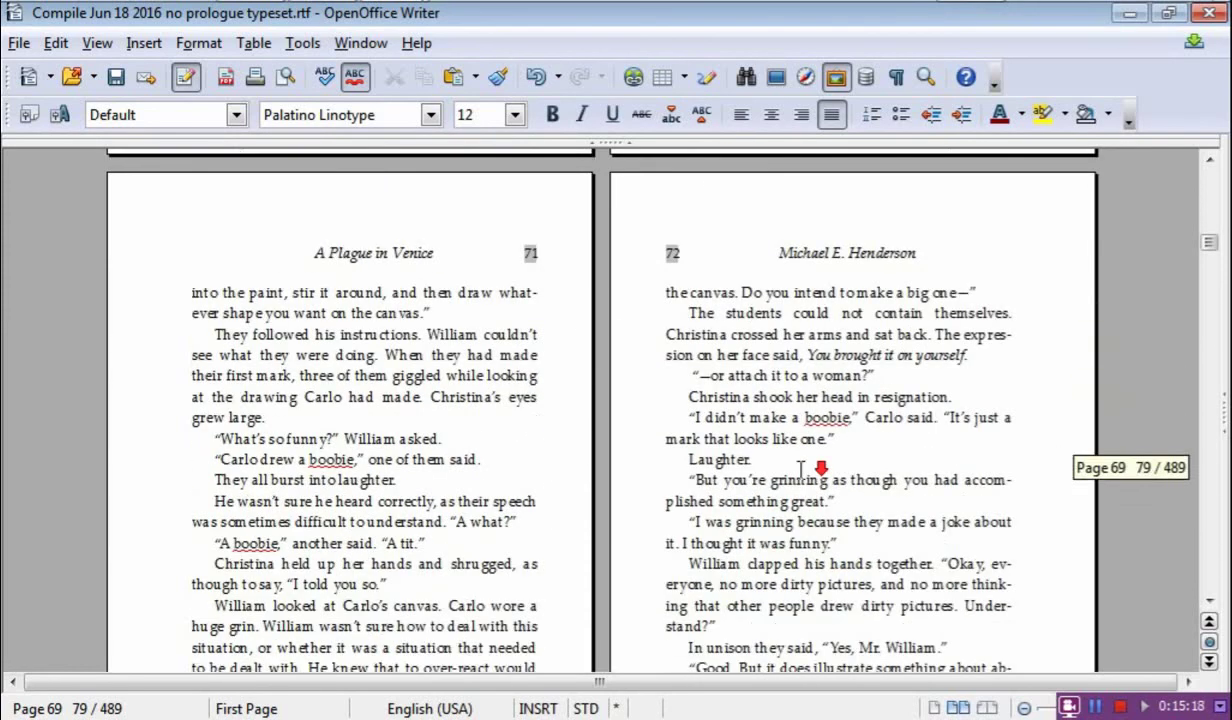
{"action": "scroll", "coordinate": [795, 484], "scroll_direction": "down", "scroll_amount": 20}
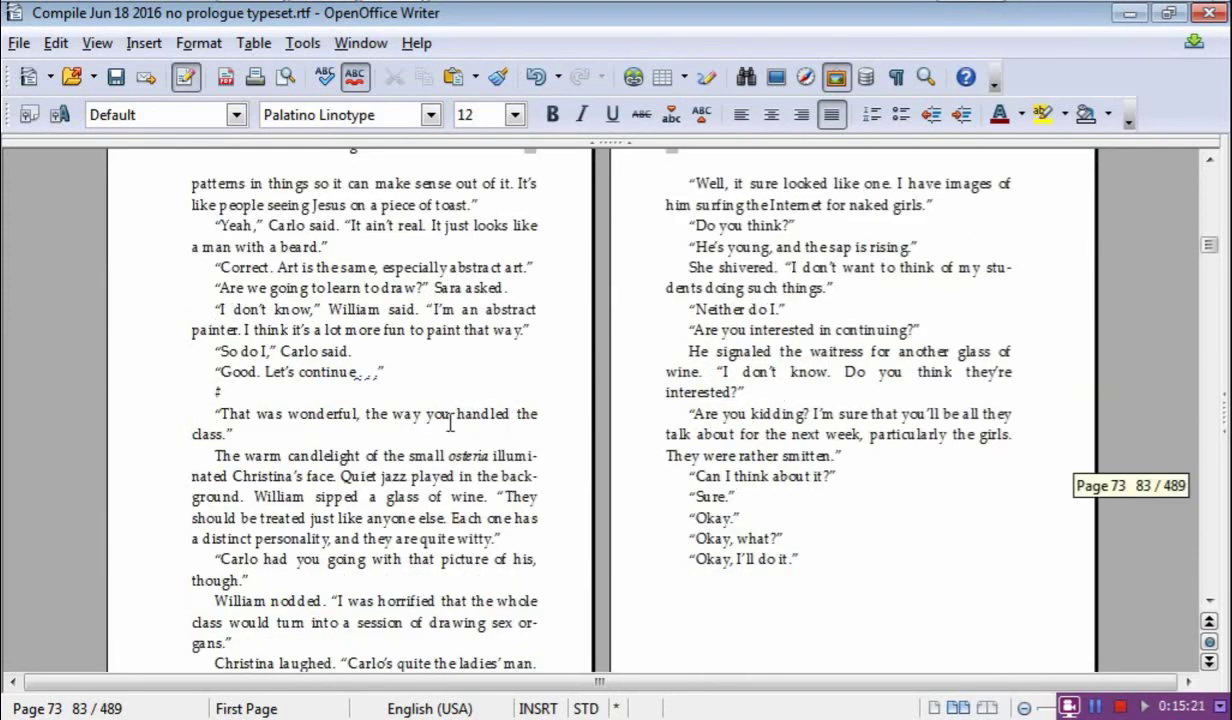
{"action": "scroll", "coordinate": [411, 405], "scroll_direction": "down", "scroll_amount": 8}
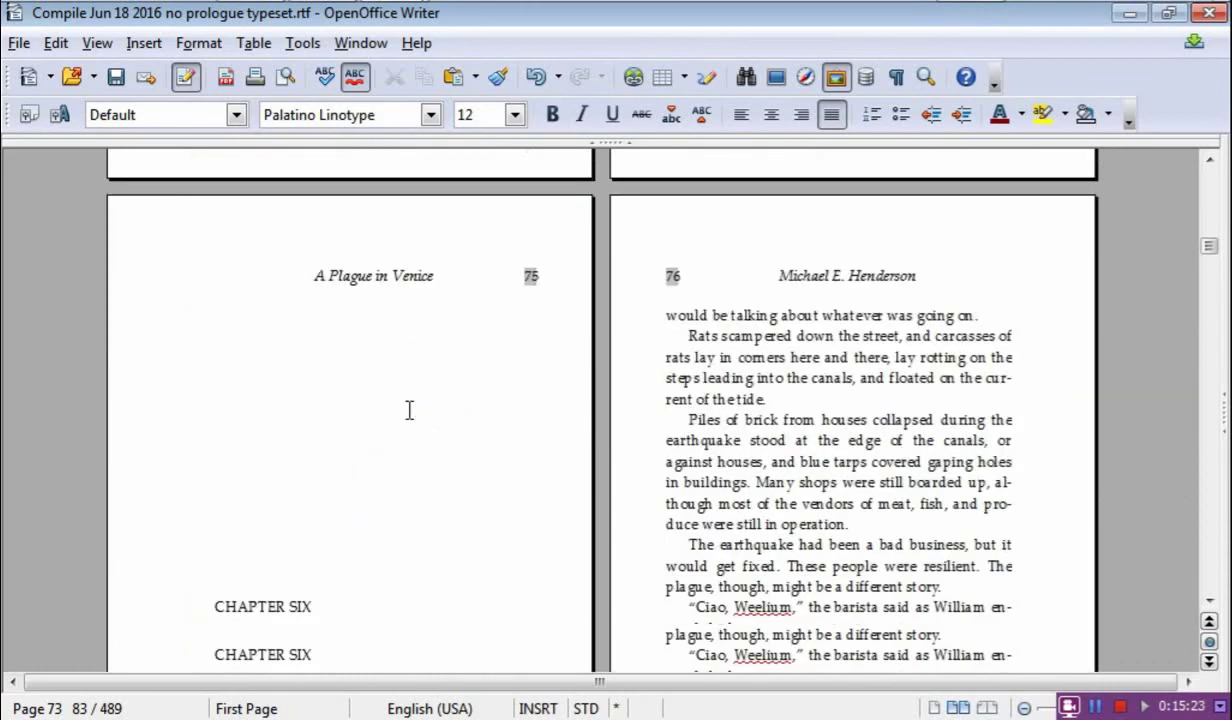
{"action": "scroll", "coordinate": [432, 393], "scroll_direction": "up", "scroll_amount": 6}
{"action": "scroll", "coordinate": [432, 393], "scroll_direction": "up", "scroll_amount": 3}
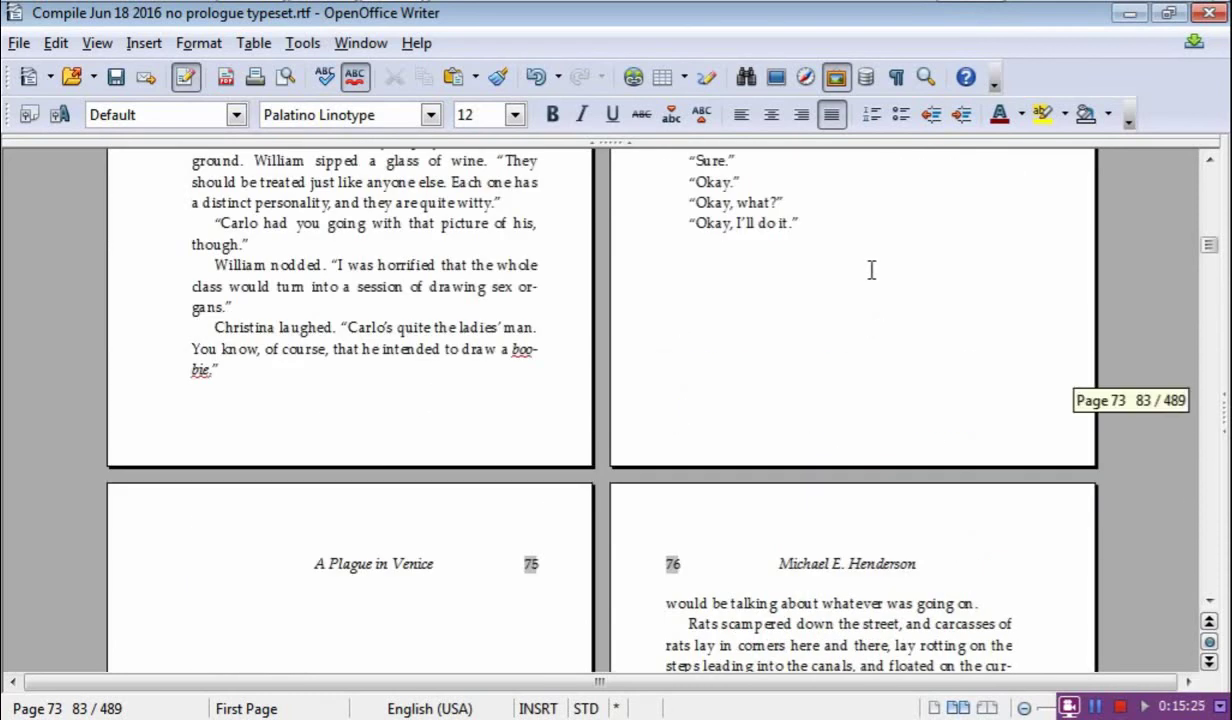
Place the cursor after "Okay, I'll do it." and briefly show formatting marks to check empty paragraphs.
{"action": "left_click", "coordinate": [844, 220]}
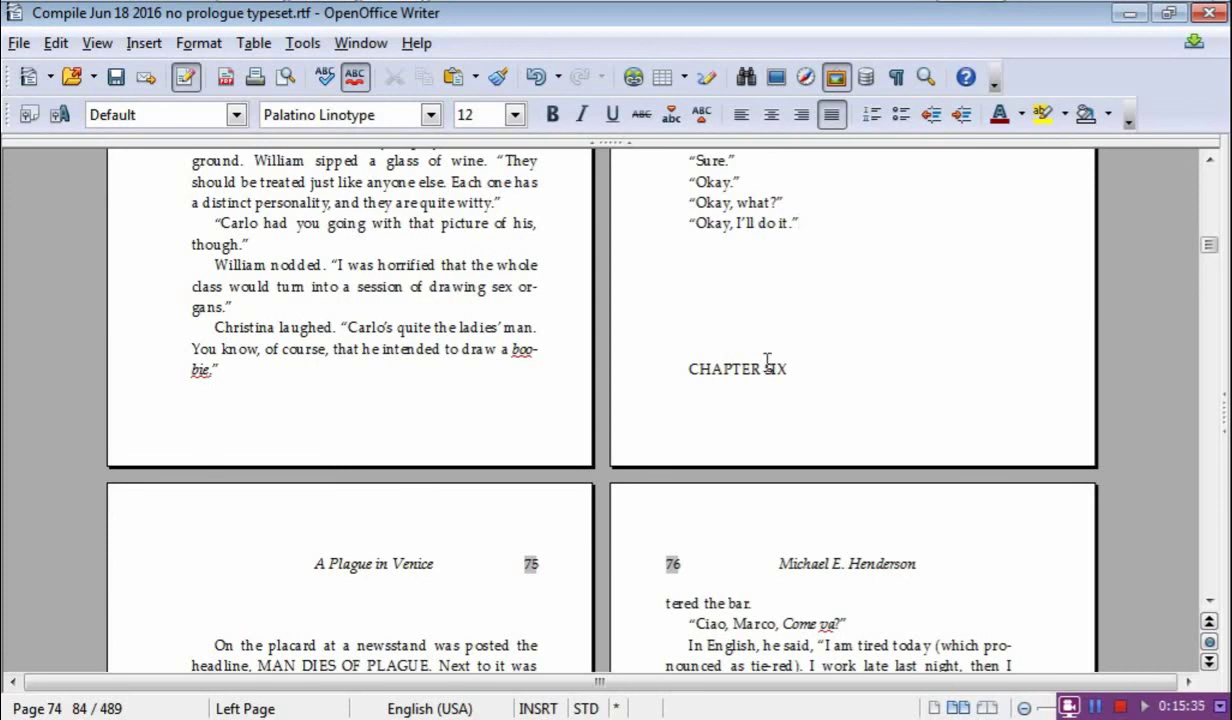
{"action": "left_click", "coordinate": [896, 80]}
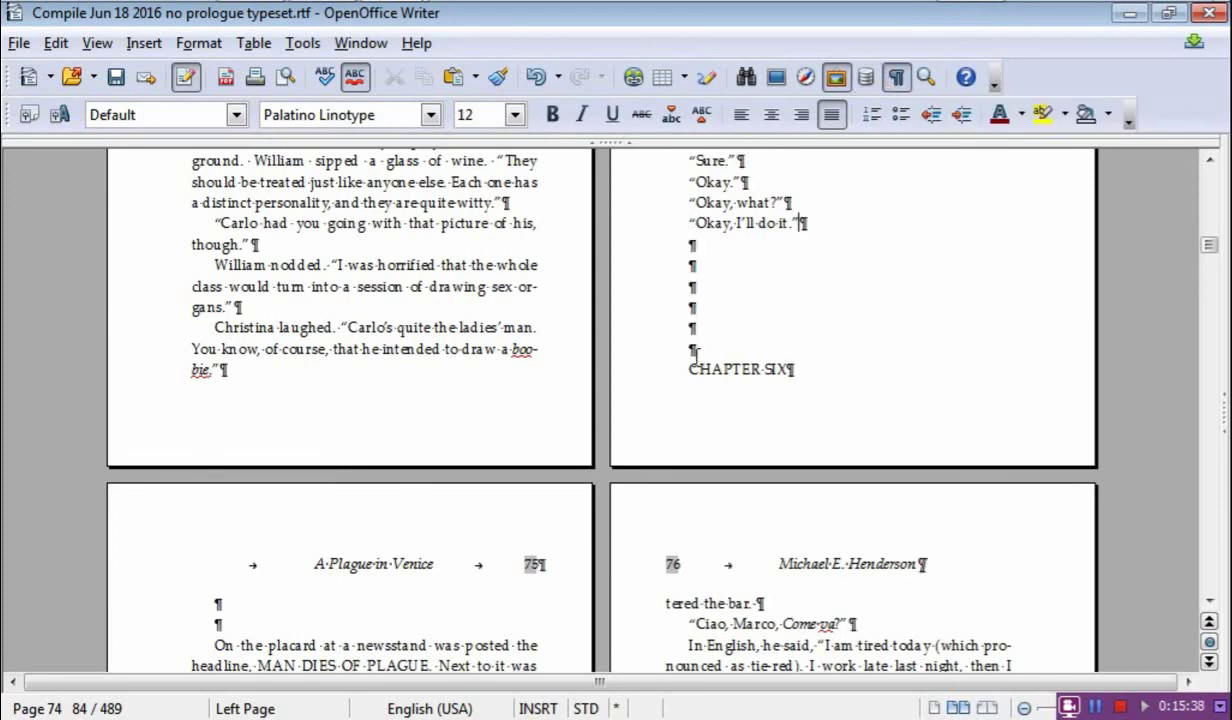
{"action": "left_click", "coordinate": [896, 77]}
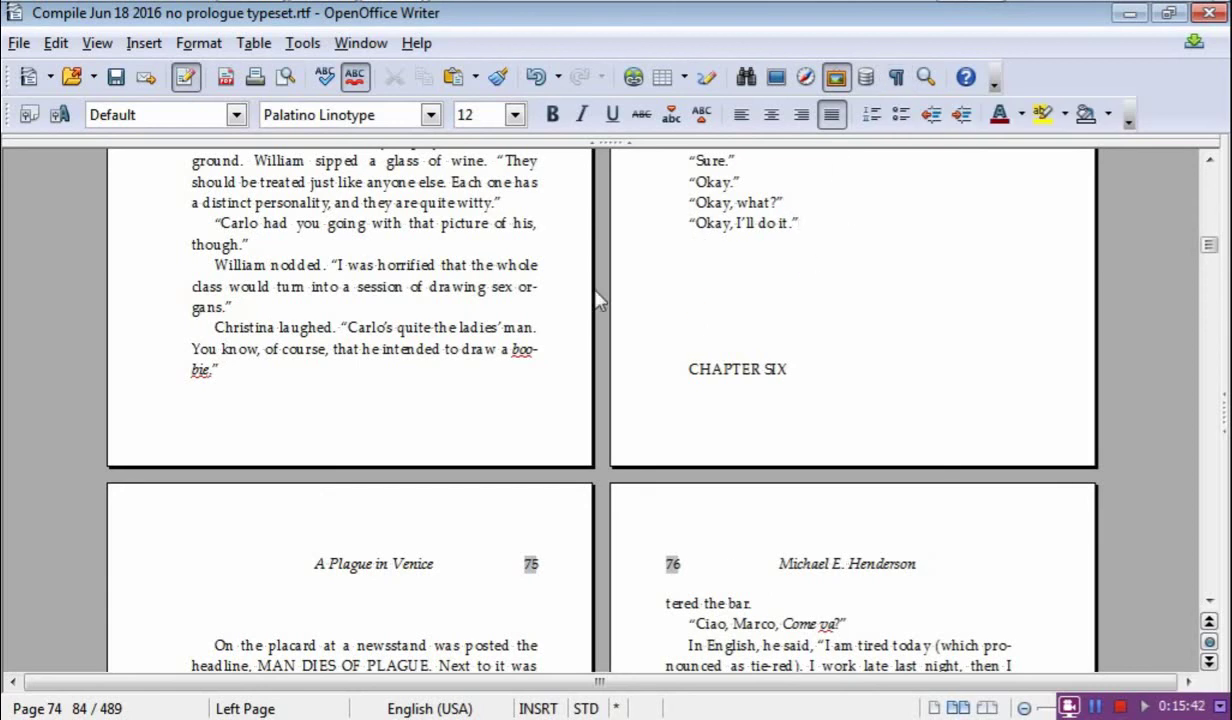
Insert a First Page-style page break so CHAPTER SIX starts on headerless page 75.
{"action": "left_click", "coordinate": [140, 43]}
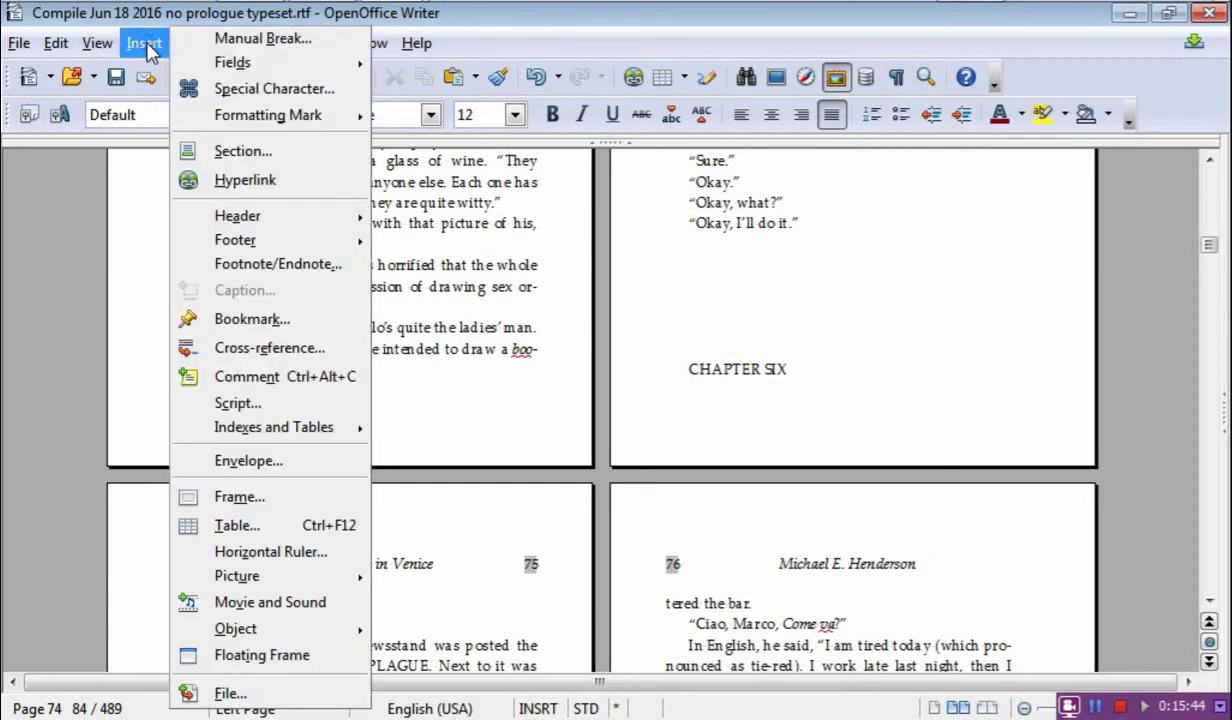
{"action": "left_click", "coordinate": [257, 40]}
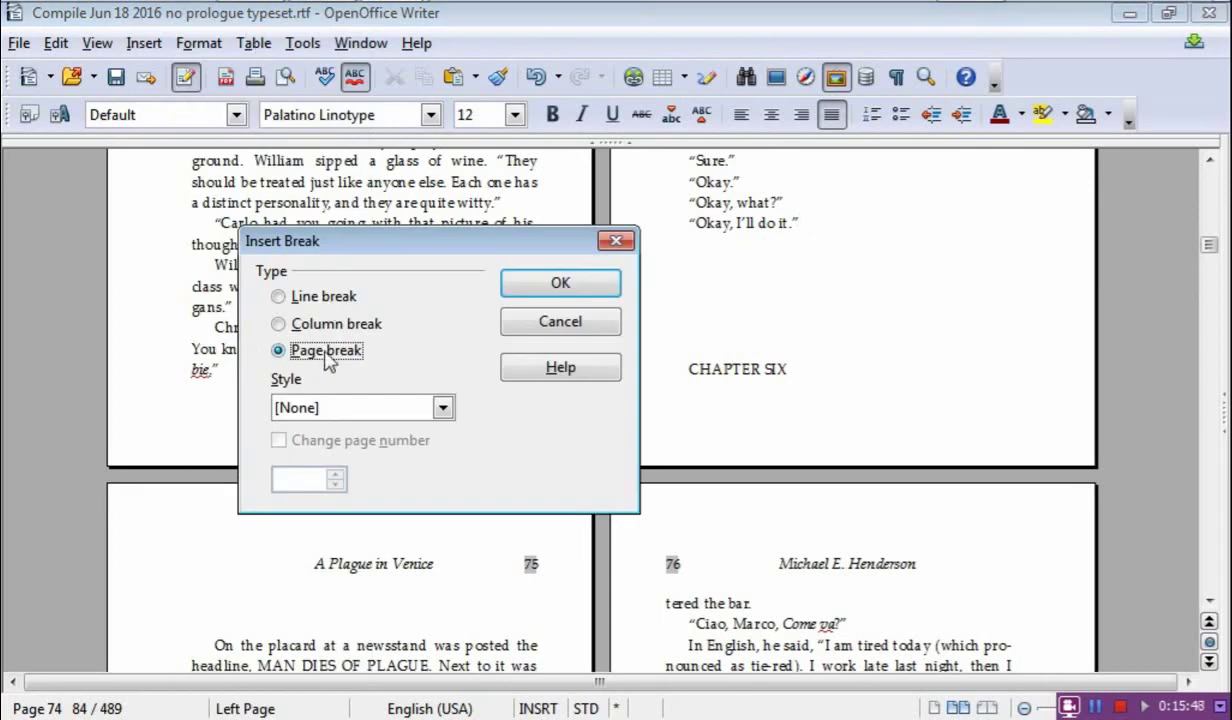
{"action": "left_click", "coordinate": [442, 407]}
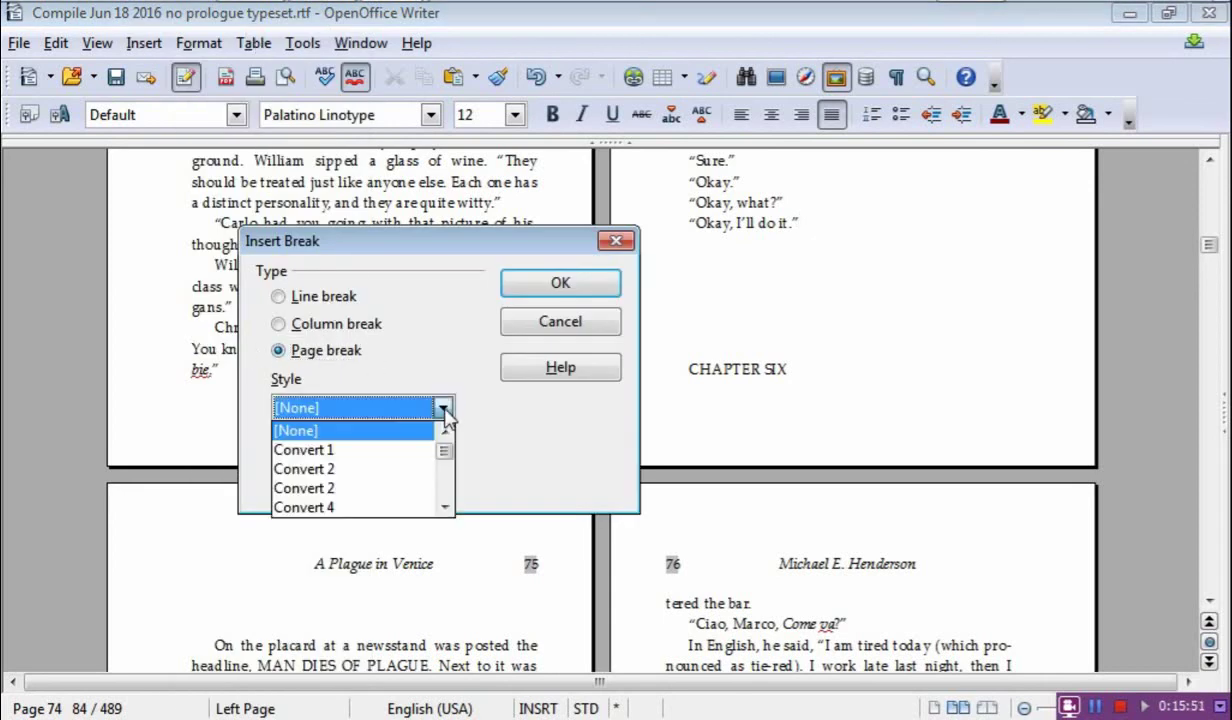
{"action": "scroll", "coordinate": [448, 494], "scroll_direction": "down", "scroll_amount": 2}
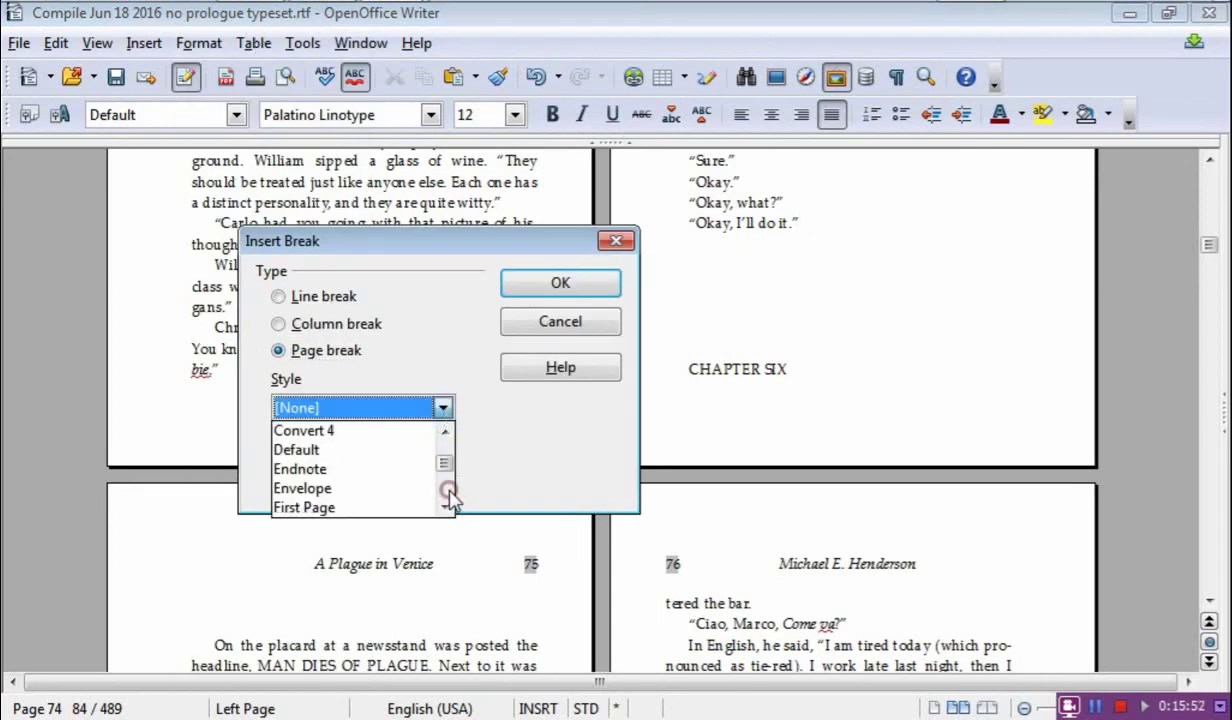
{"action": "left_click", "coordinate": [342, 508]}
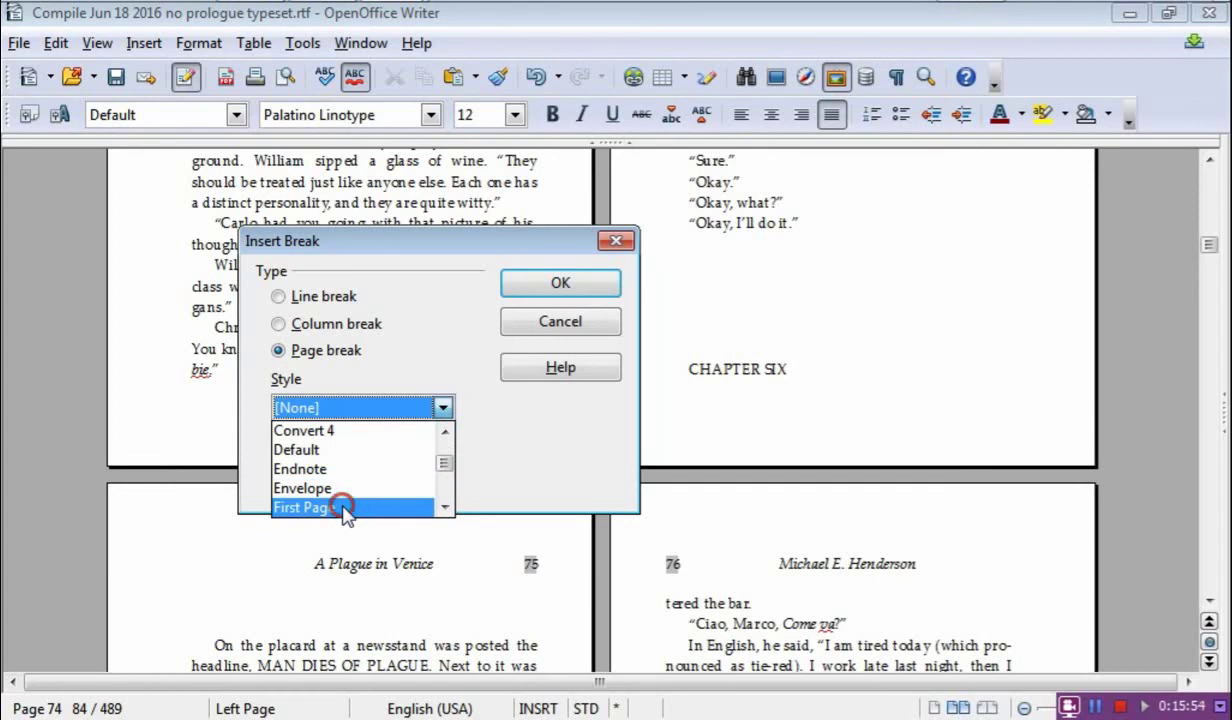
{"action": "left_click", "coordinate": [573, 283]}
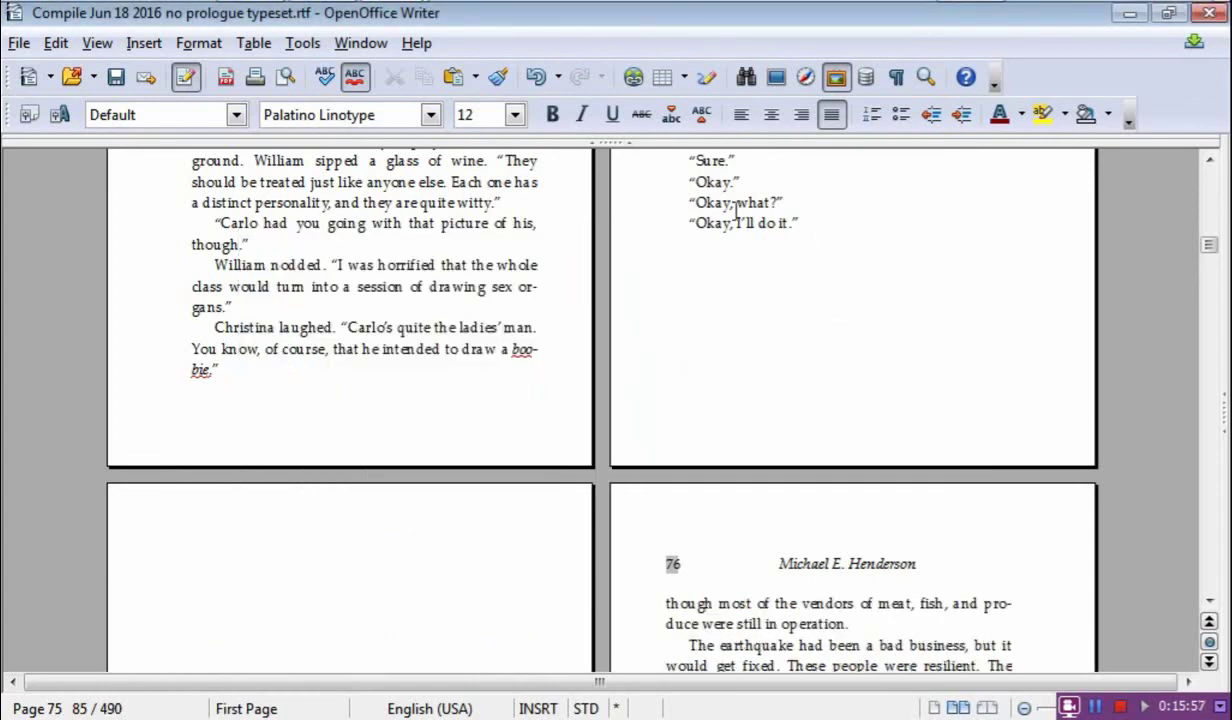
Review the Chapter Six page and add one blank line above the CHAPTER SIX heading.
{"action": "scroll", "coordinate": [814, 234], "scroll_direction": "up", "scroll_amount": 10}
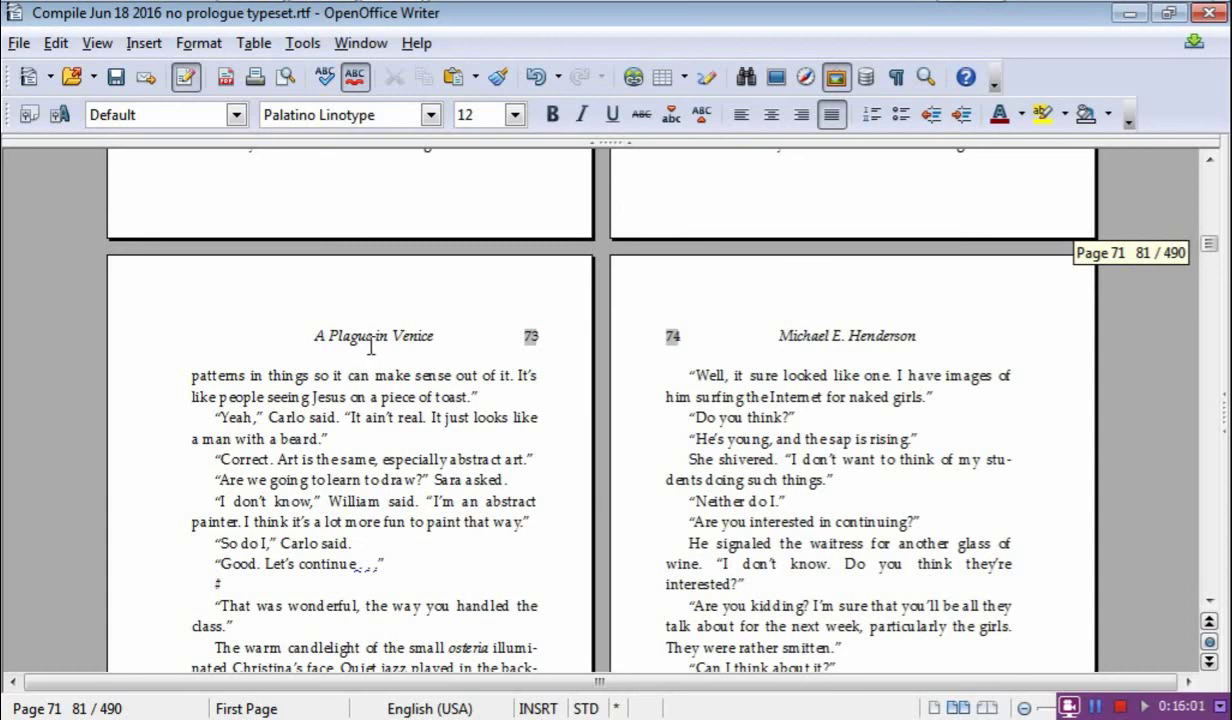
{"action": "scroll", "coordinate": [742, 352], "scroll_direction": "down", "scroll_amount": 12}
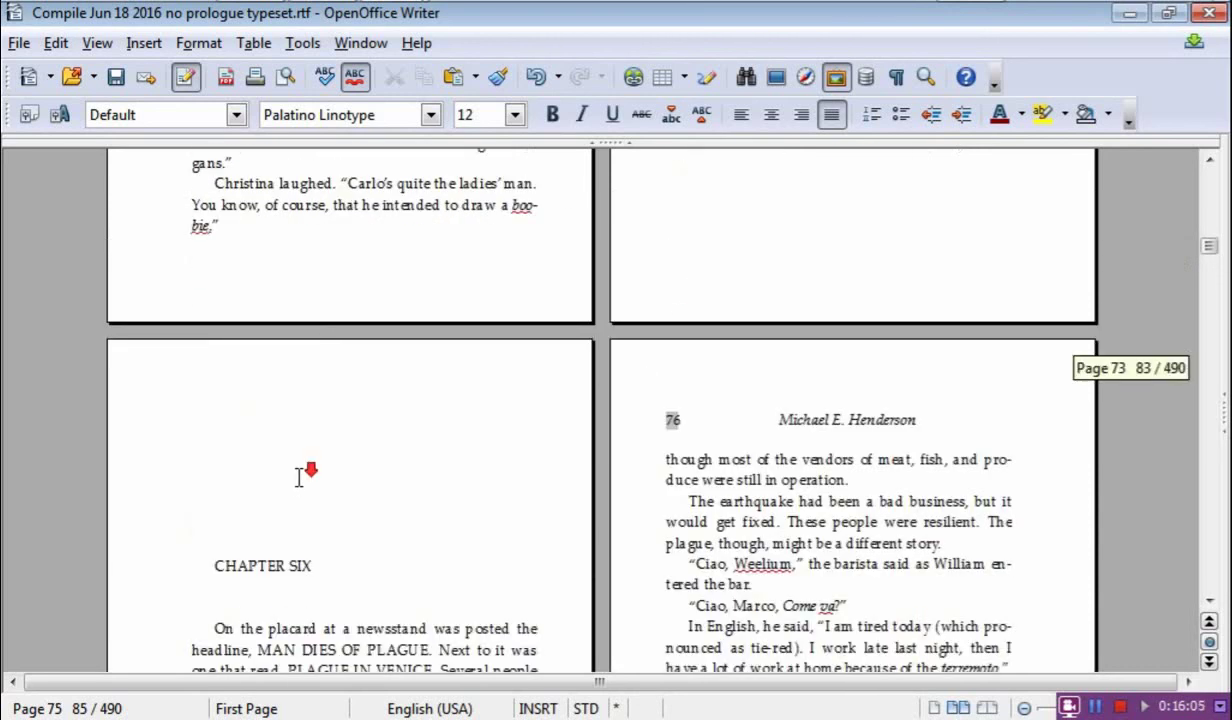
{"action": "scroll", "coordinate": [302, 476], "scroll_direction": "down", "scroll_amount": 1}
{"action": "scroll", "coordinate": [273, 399], "scroll_direction": "down", "scroll_amount": 10}
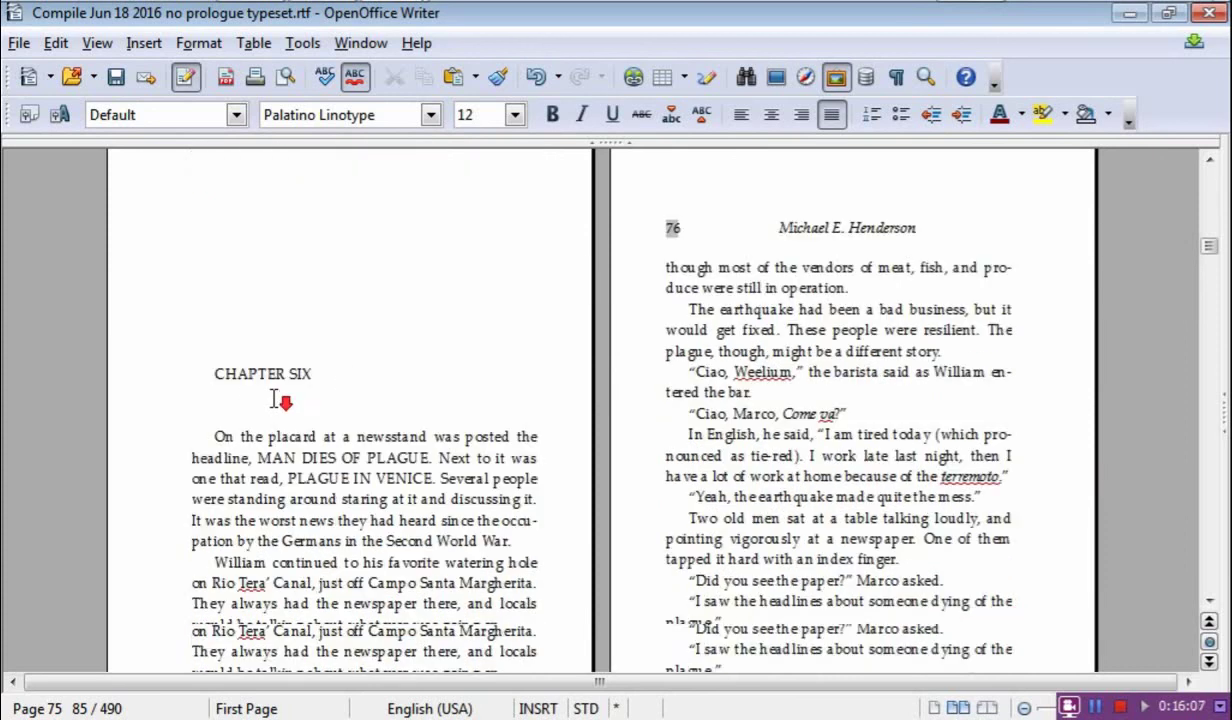
{"action": "scroll", "coordinate": [287, 401], "scroll_direction": "up", "scroll_amount": 6}
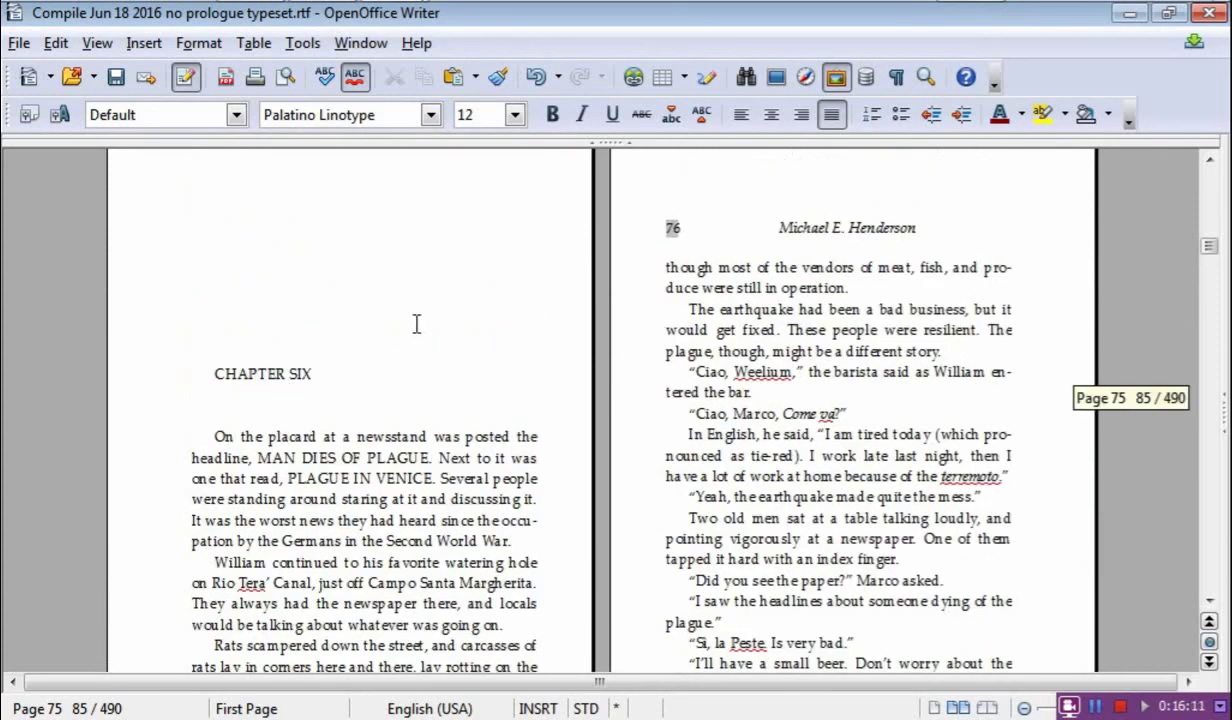
{"action": "scroll", "coordinate": [869, 206], "scroll_direction": "down", "scroll_amount": 11}
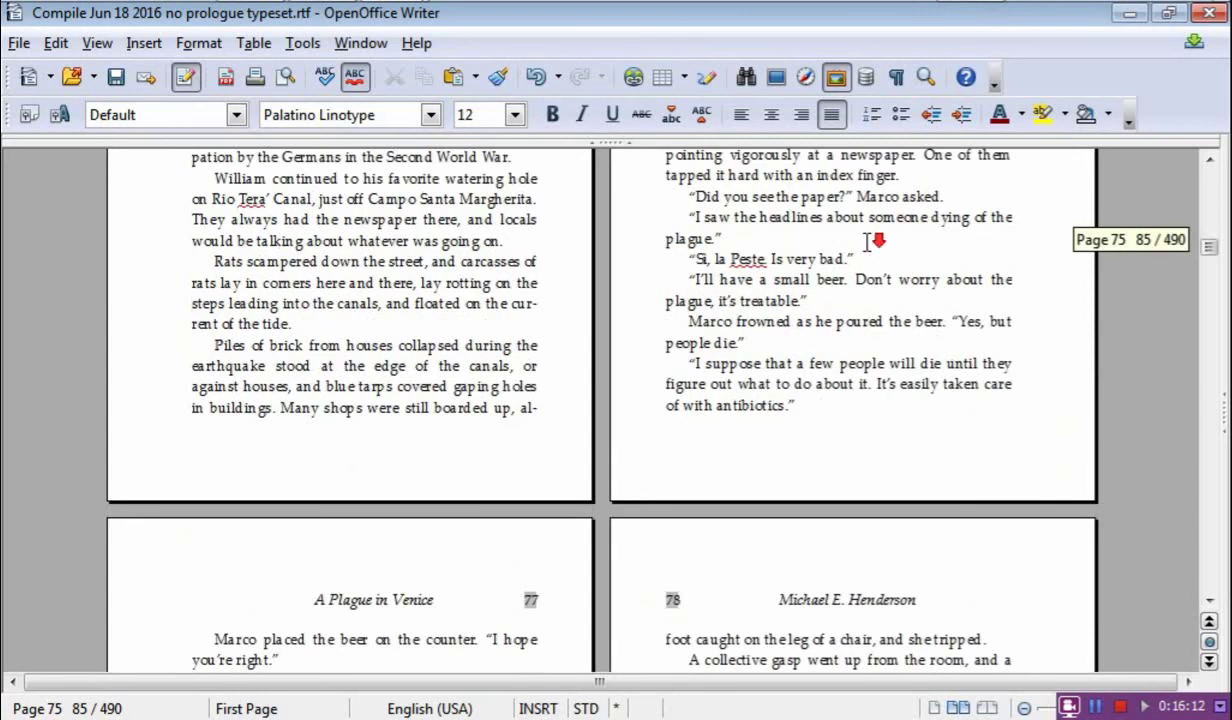
{"action": "scroll", "coordinate": [843, 243], "scroll_direction": "up", "scroll_amount": 11}
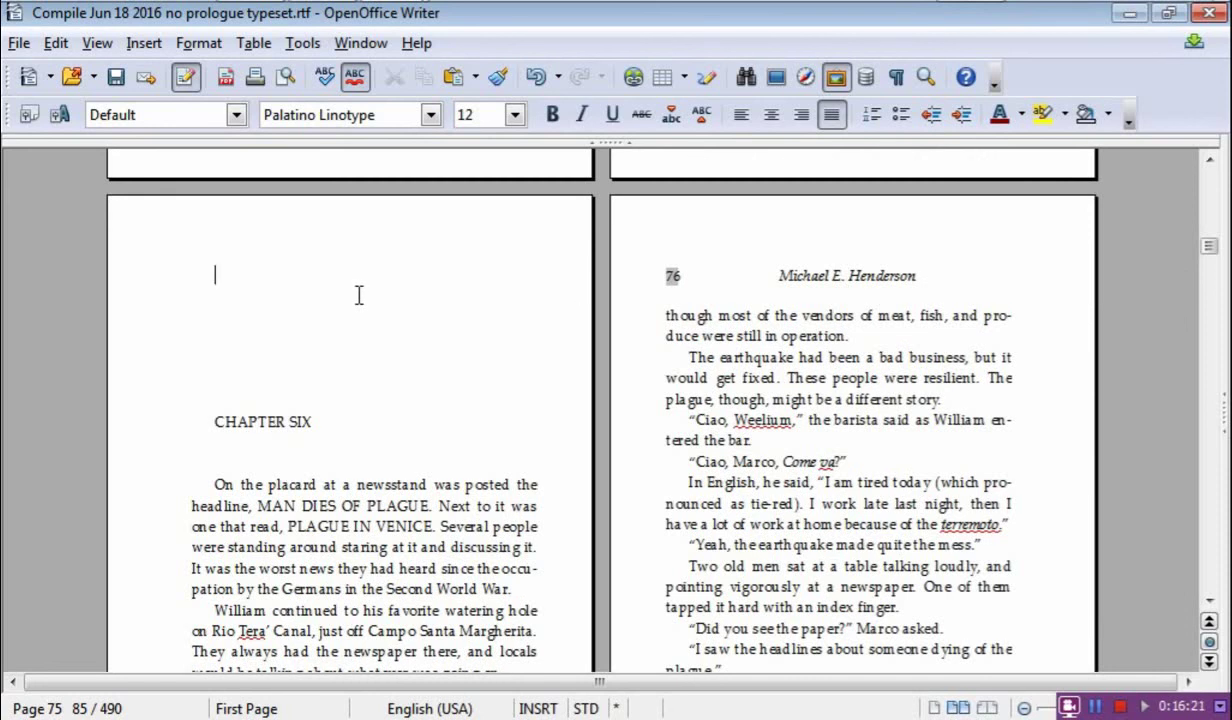
{"action": "key", "text": "Return"}
{"action": "key", "text": "Return"}
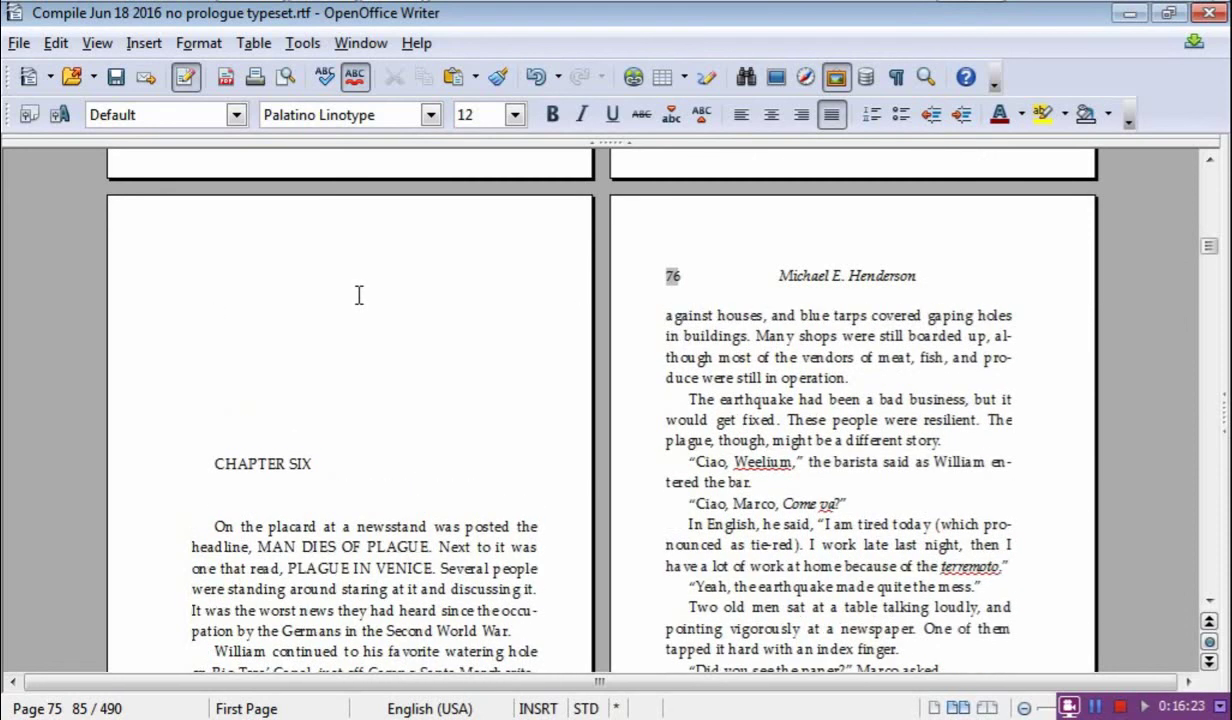
{"action": "key", "text": "BackSpace"}
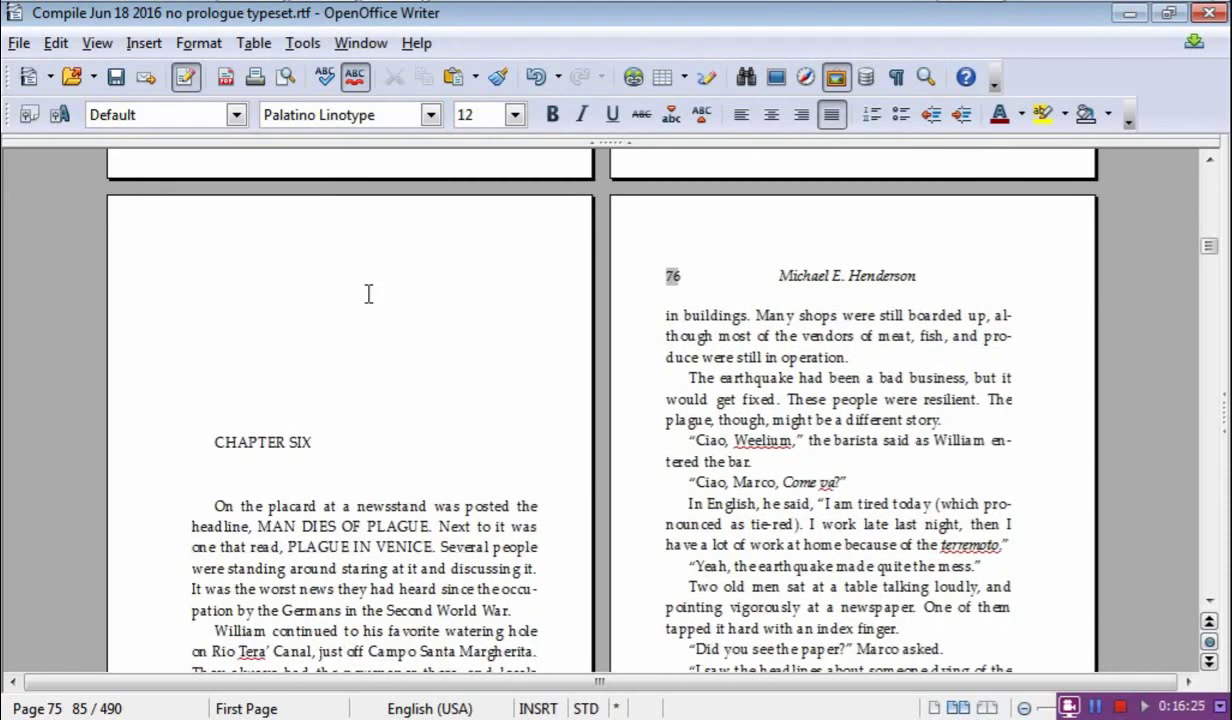